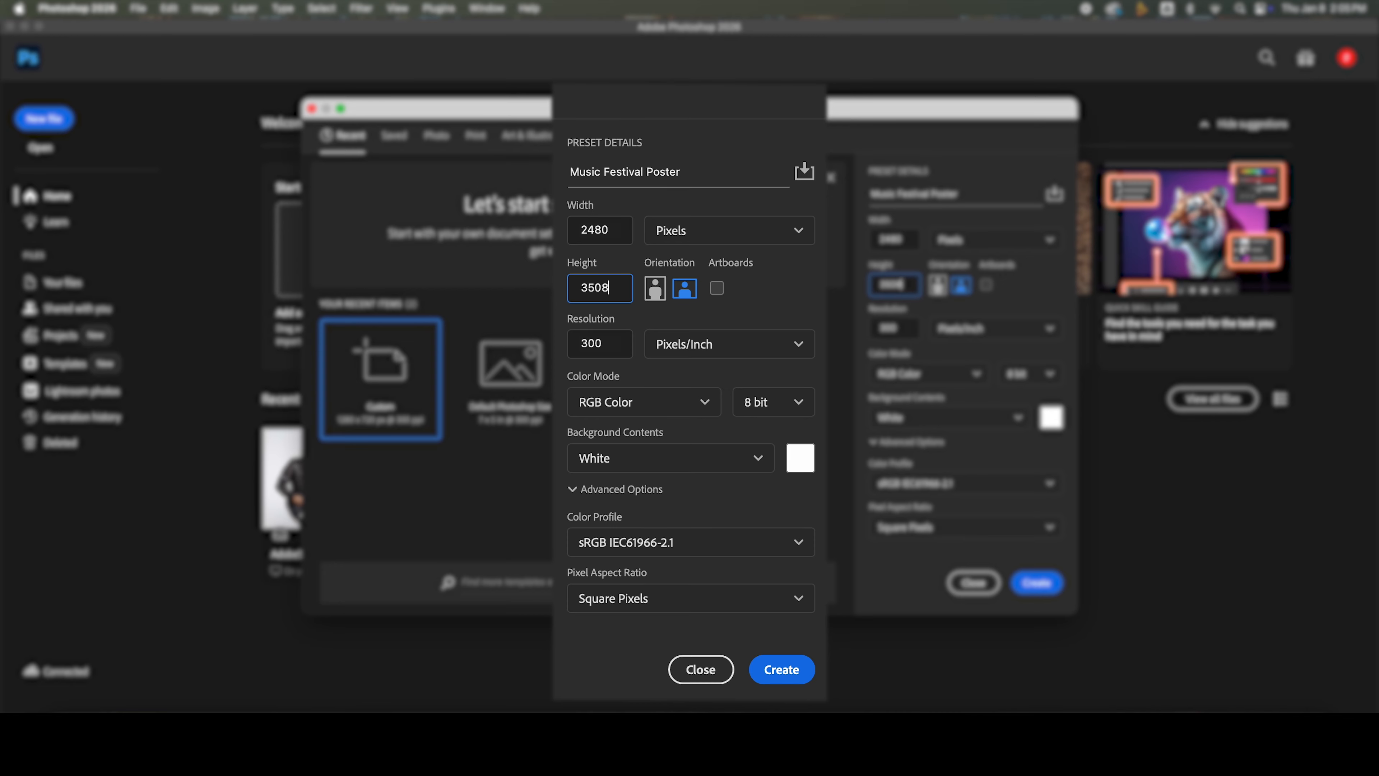
Step: Create the 2480 × 3508 px Music Festival Poster document and cover its canvas with a black rectangle of the same size
click(1036, 583)
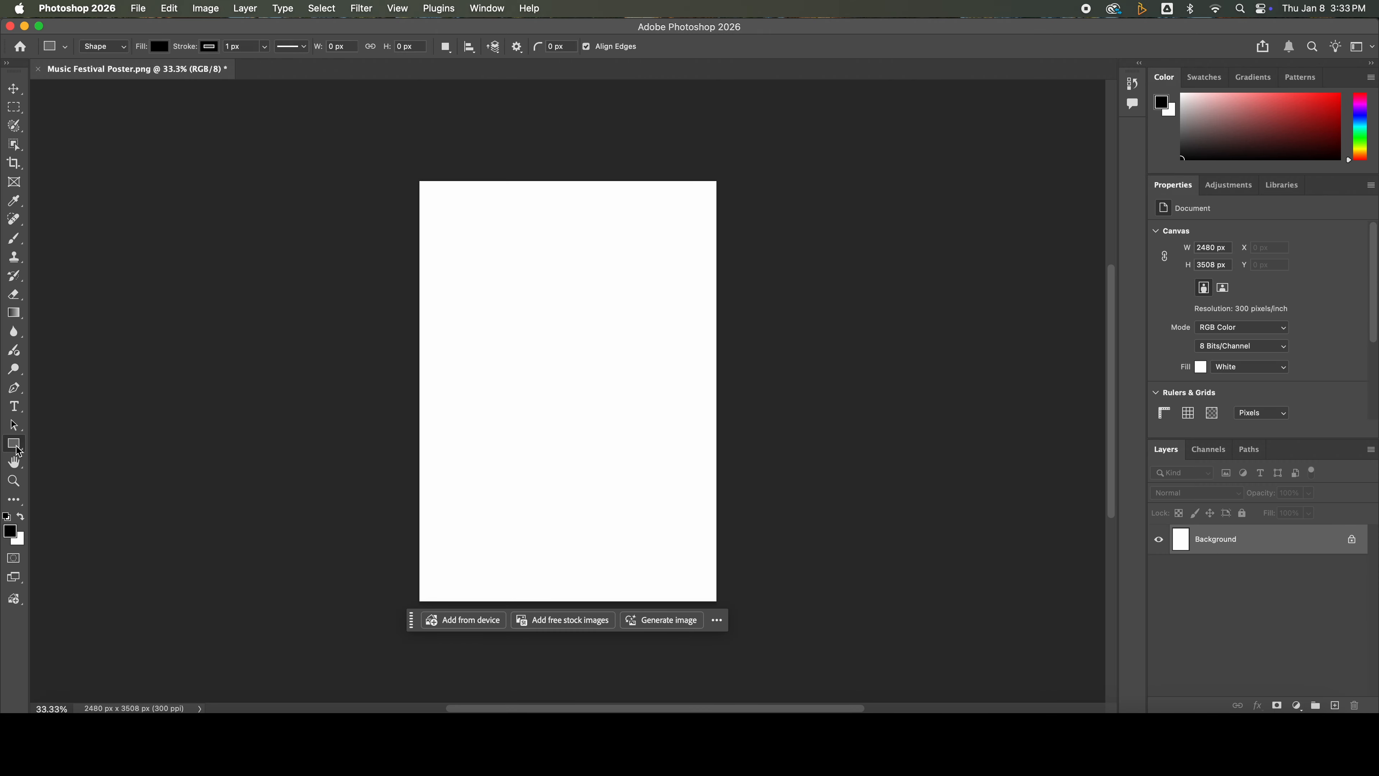
click(465, 412)
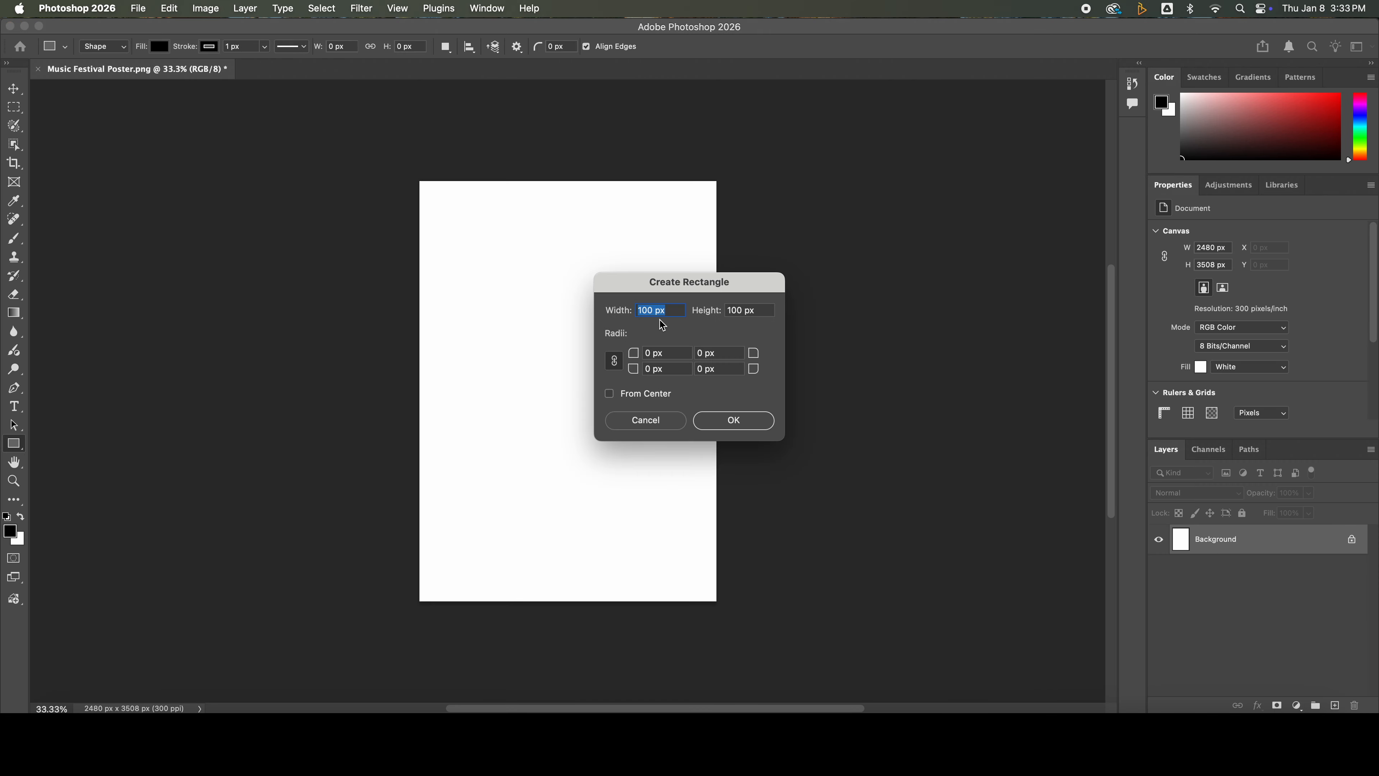
text(2480)
key(Tab)
click(733, 421)
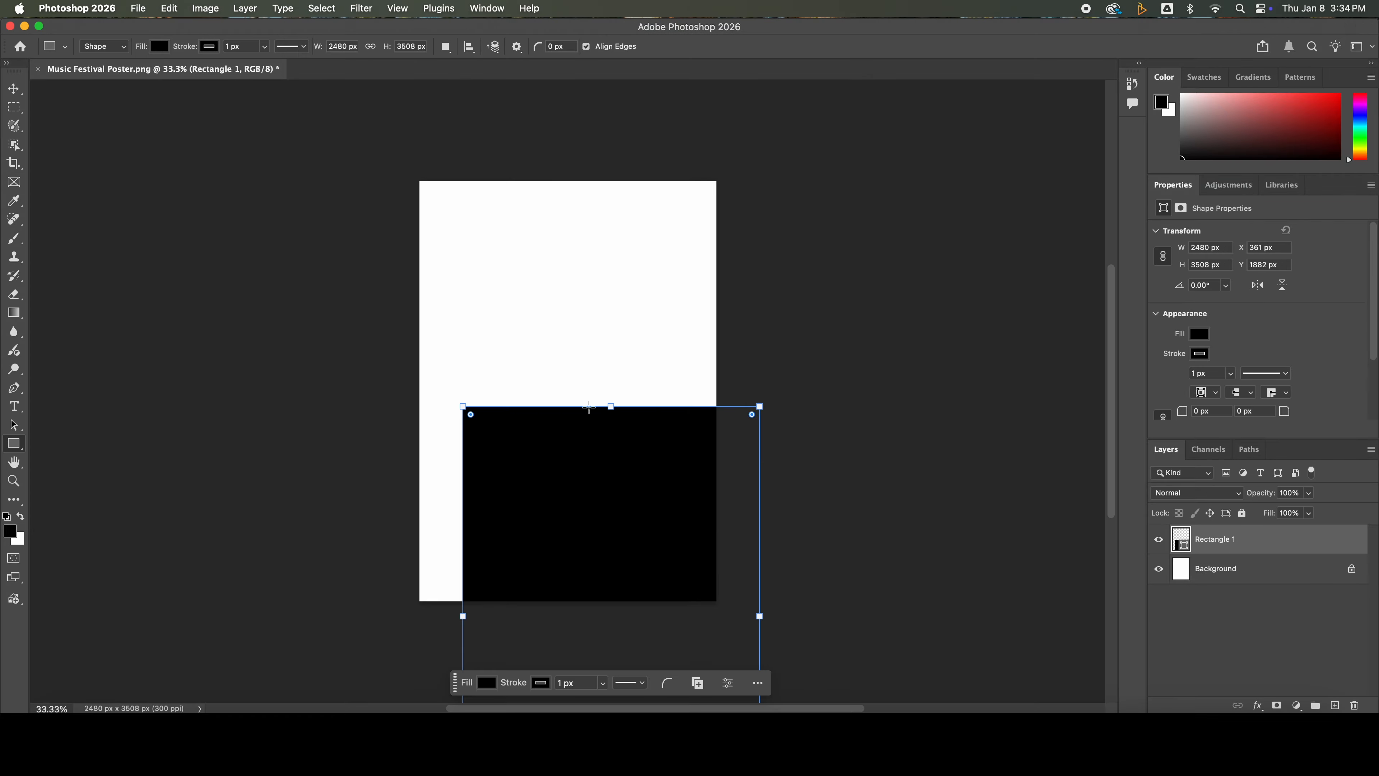
click(14, 88)
drag(553, 500, 503, 286)
Step: Add a vertical linear gradient fill running from purple near the canvas's lower edge to dark green near its upper edge
click(11, 314)
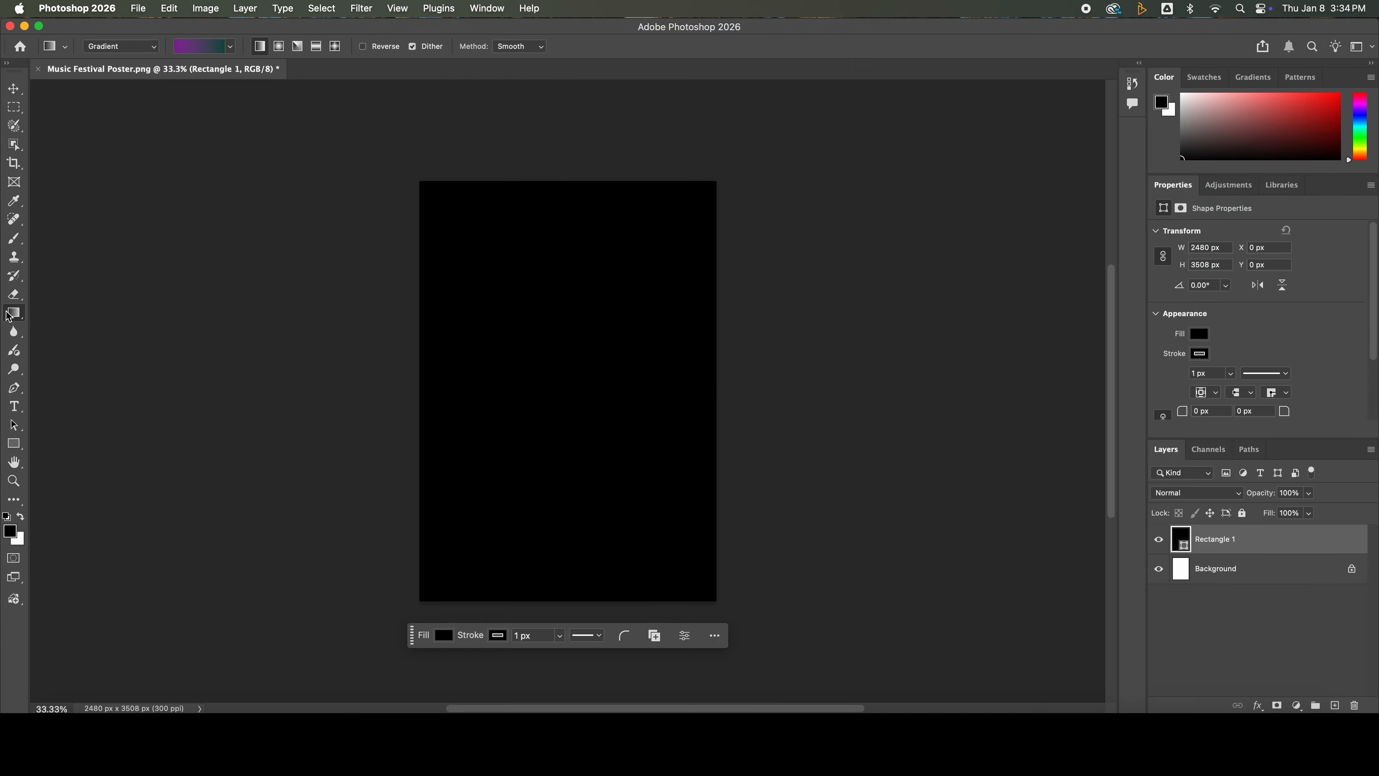
drag(565, 558, 560, 265)
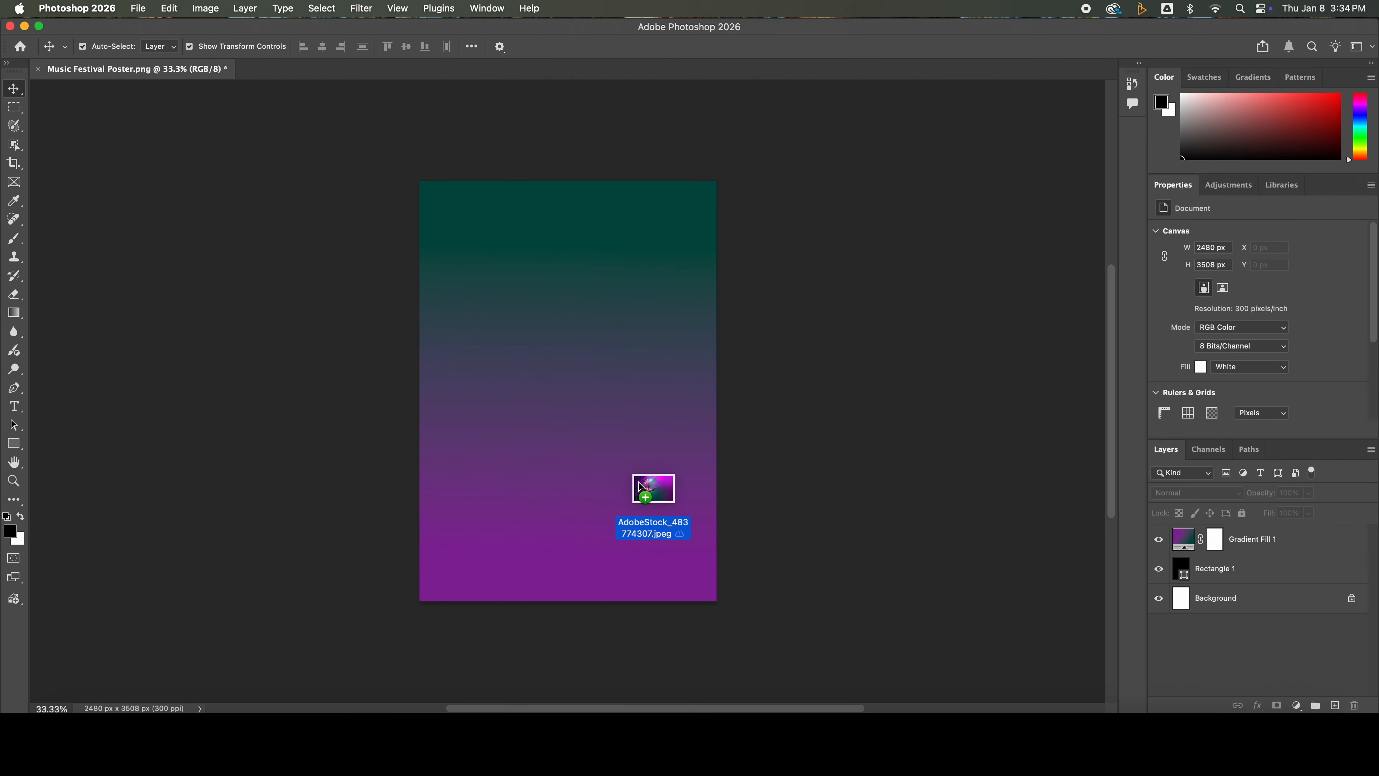
Step: Place AdobeStock_483774307.jpeg on the poster, enlarge it to about 3600 × 2400 px and position it against the canvas's left edge
drag(641, 486, 550, 407)
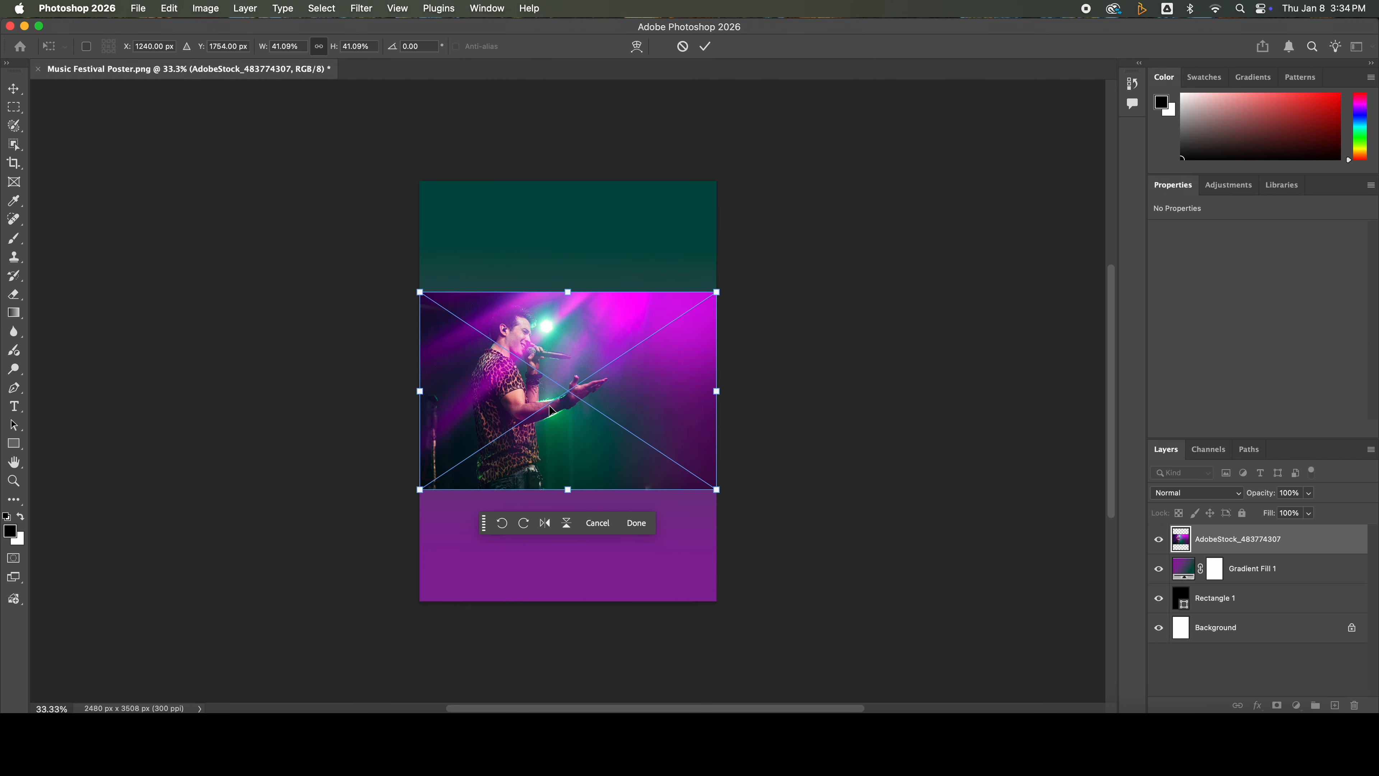
drag(717, 392, 856, 406)
drag(667, 407, 658, 392)
click(706, 47)
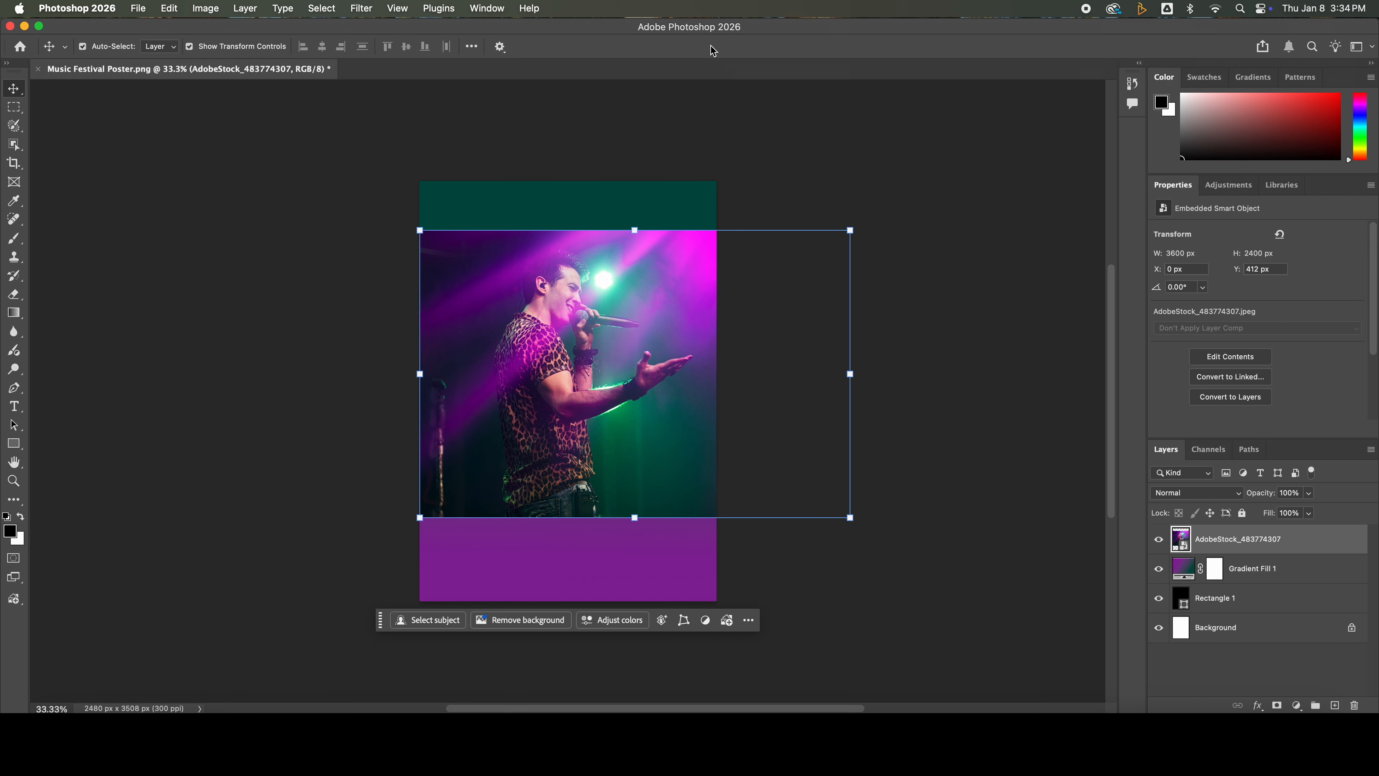
Step: Add a layer mask to the singer photo and fade its lower and upper edges with a soft 700 px black brush
click(1276, 705)
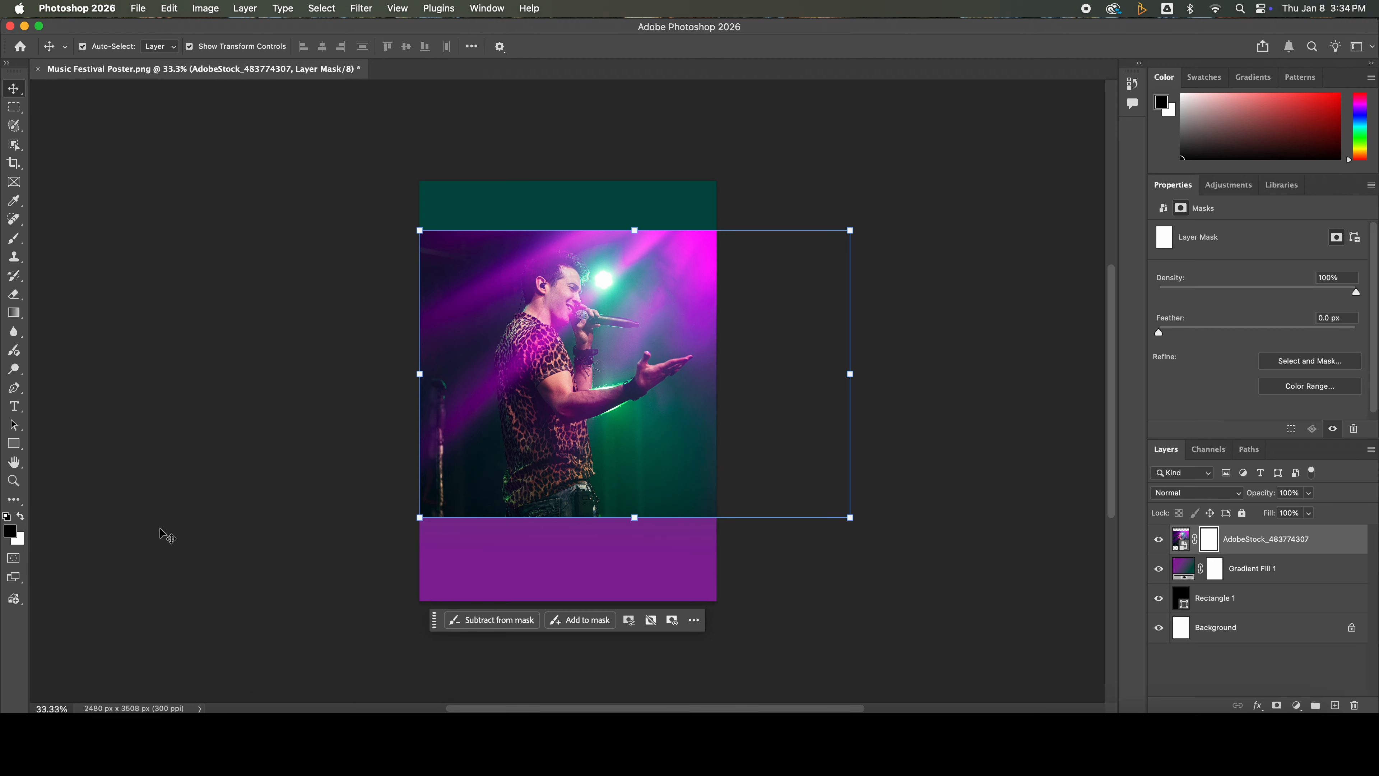
key(b)
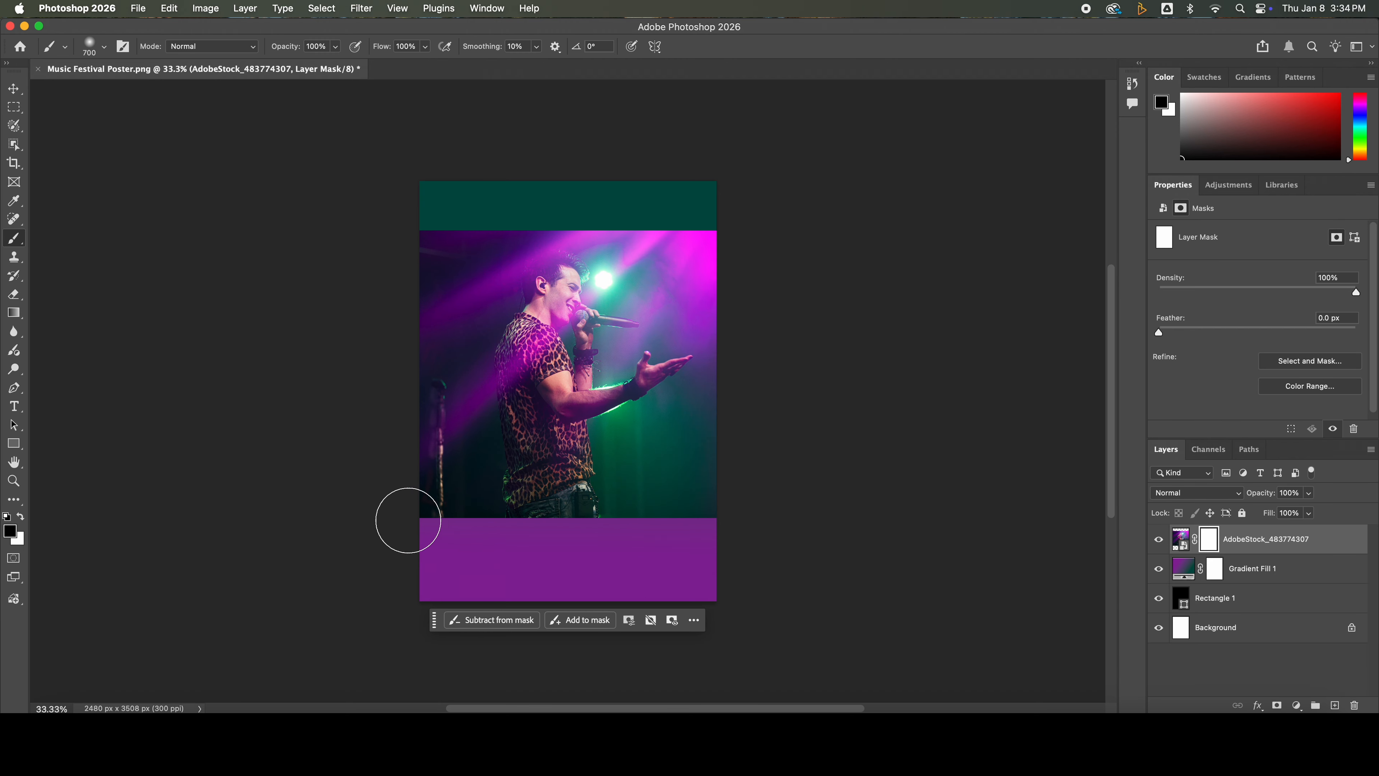
mouse_move(397, 522)
mouse_down()
mouse_move(466, 542)
mouse_move(721, 533)
mouse_move(677, 548)
mouse_move(527, 548)
mouse_move(407, 526)
mouse_move(526, 548)
mouse_move(695, 535)
mouse_up()
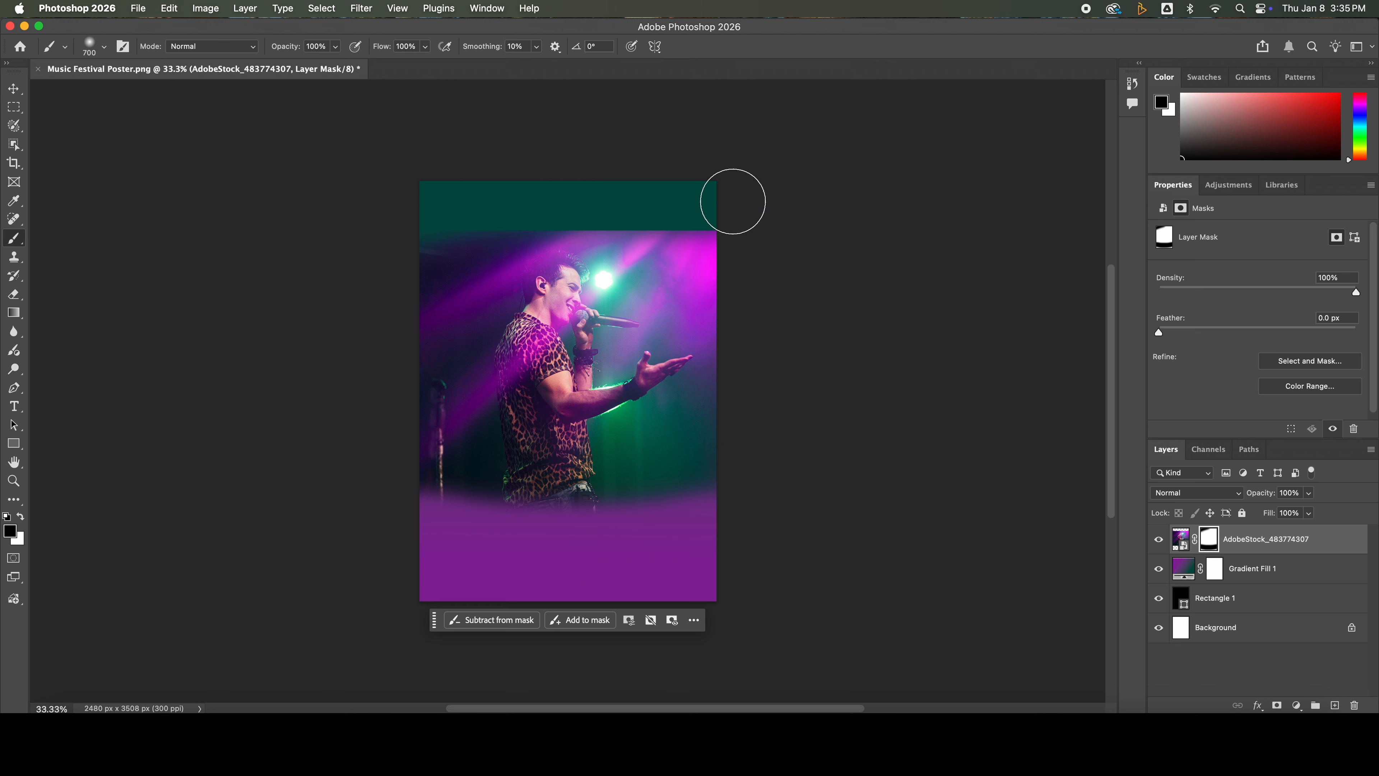
drag(557, 207, 382, 220)
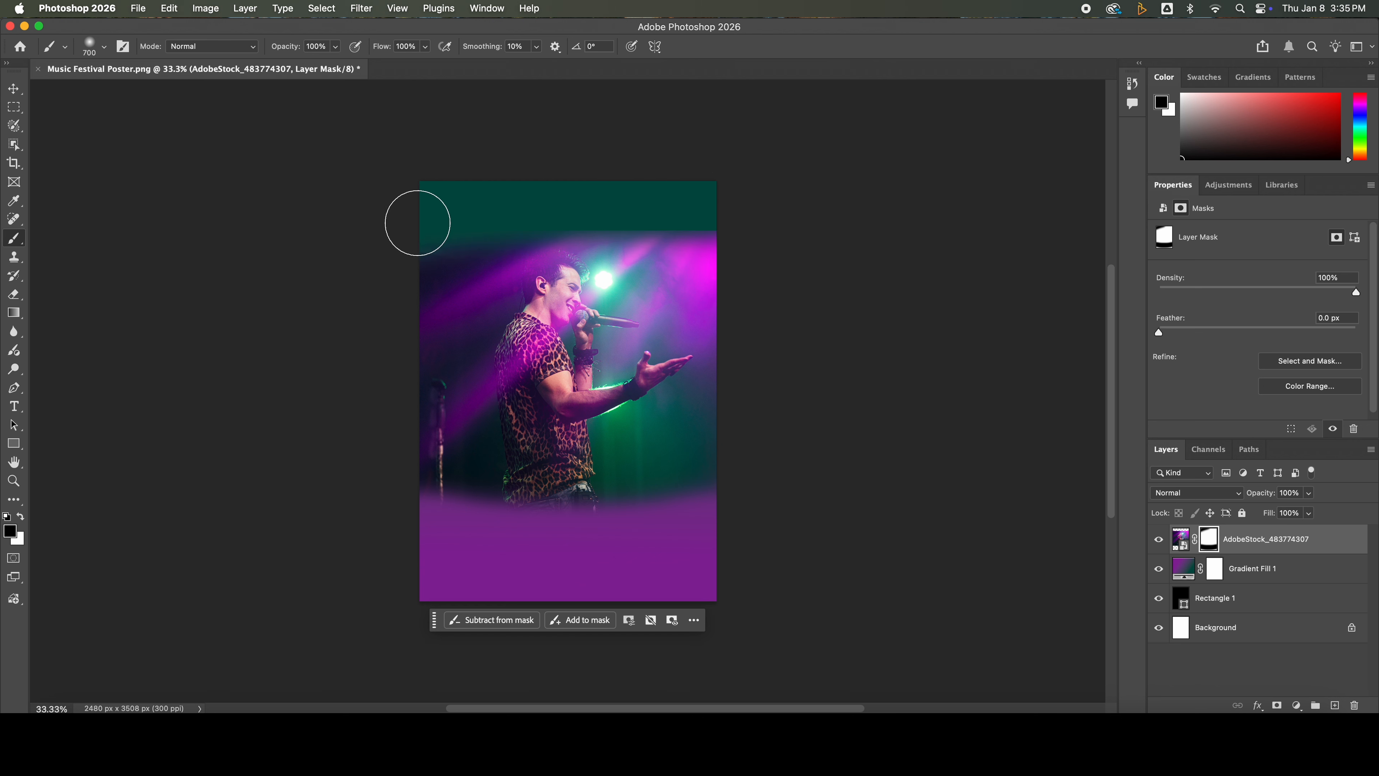
drag(621, 204, 757, 223)
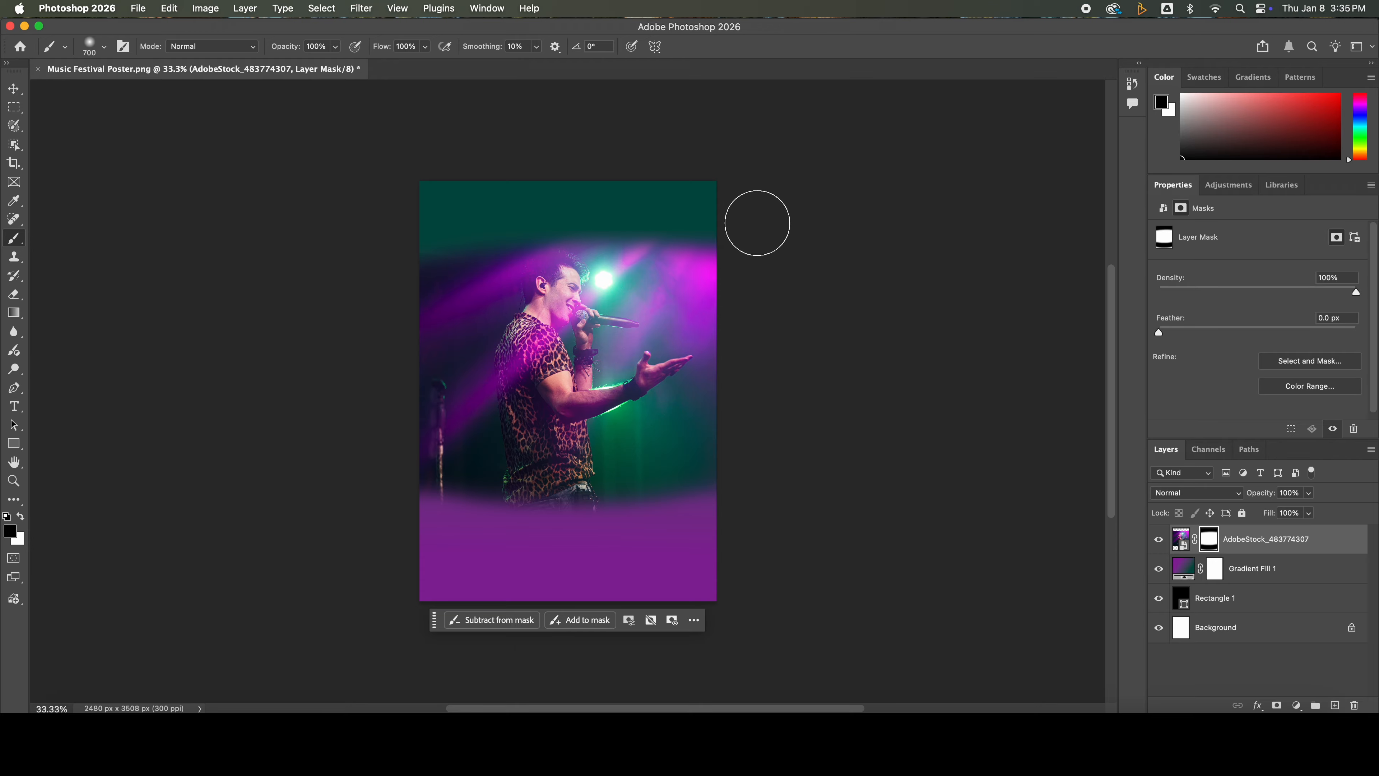
Step: Redraw the gradient fill vertically so purple starts near the canvas's upper edge and green ends near its lower edge
click(14, 317)
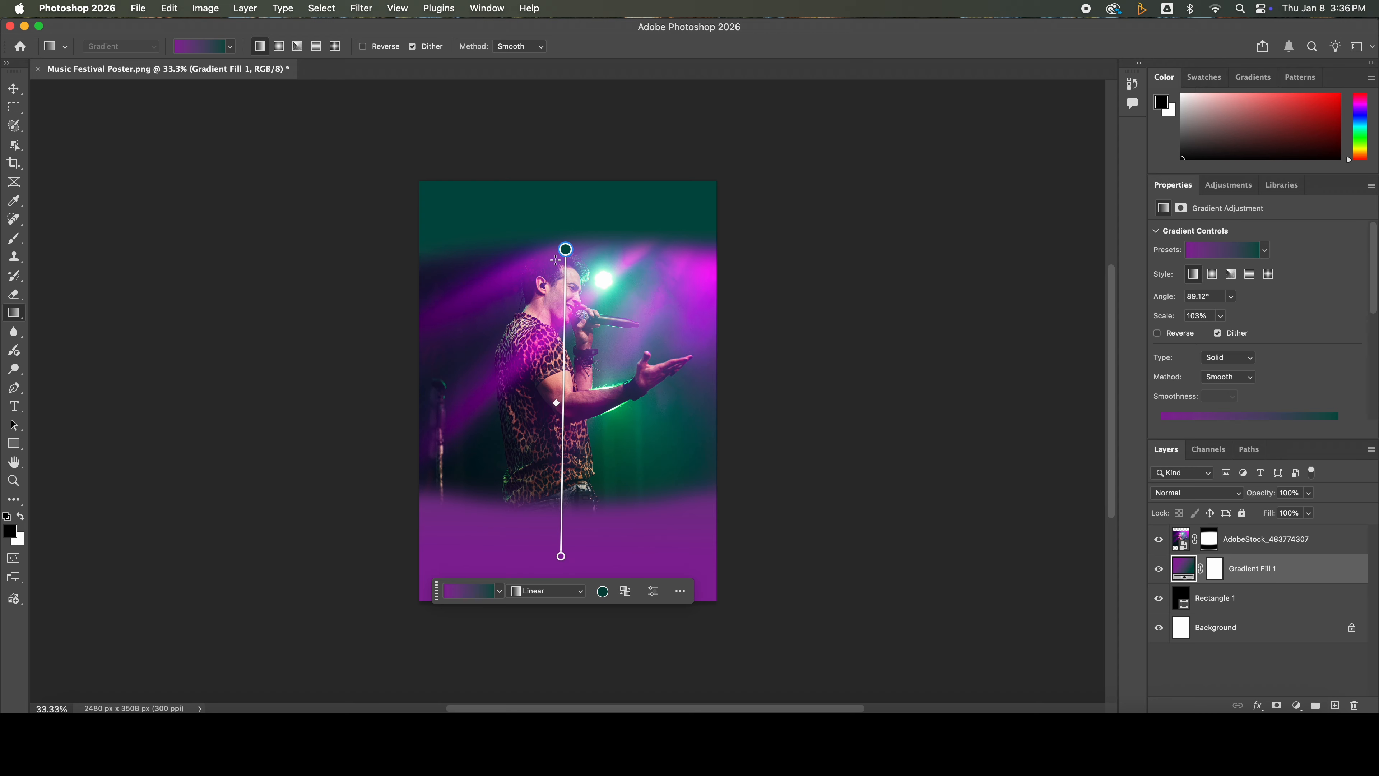
drag(565, 209, 563, 571)
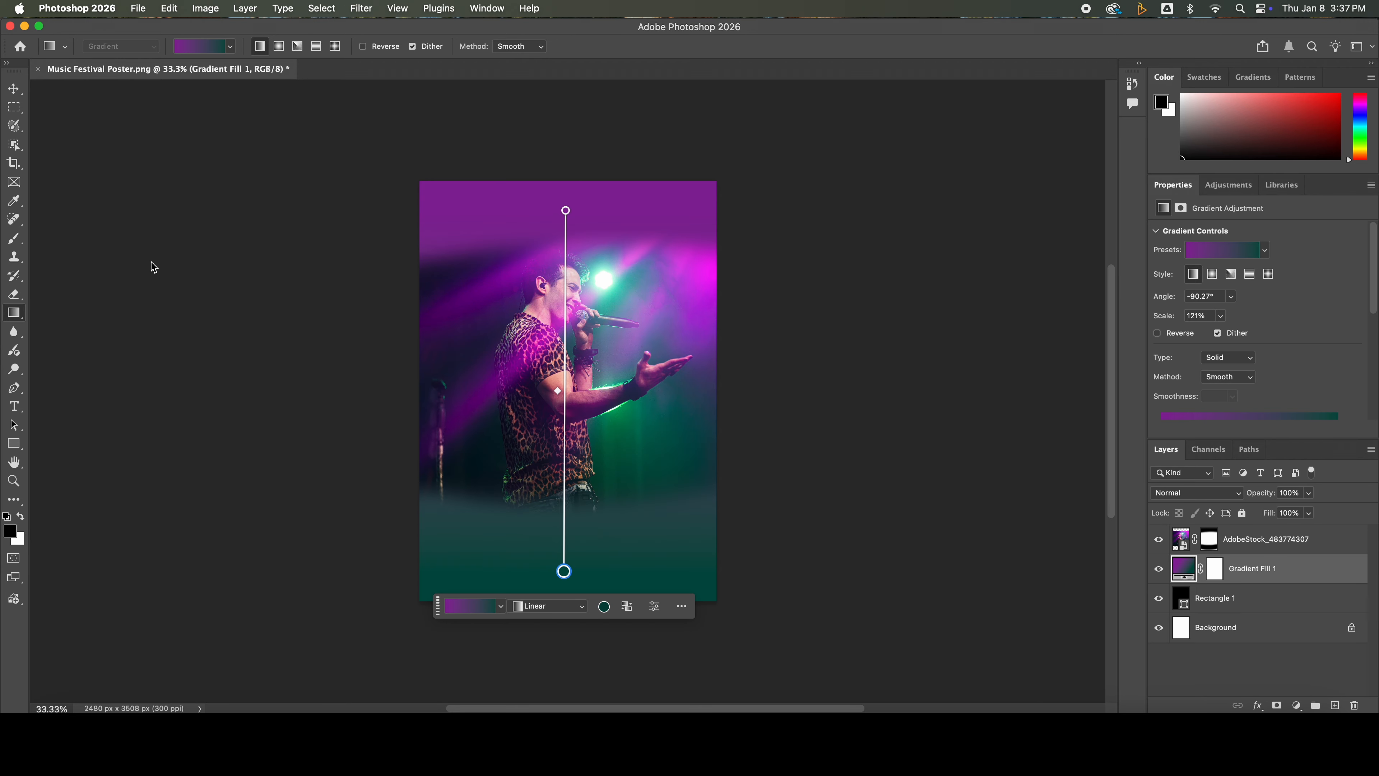
click(13, 88)
click(246, 333)
Step: Show the rulers and place two horizontal guides near the poster's upper edge, the first at about 205 px
click(1163, 414)
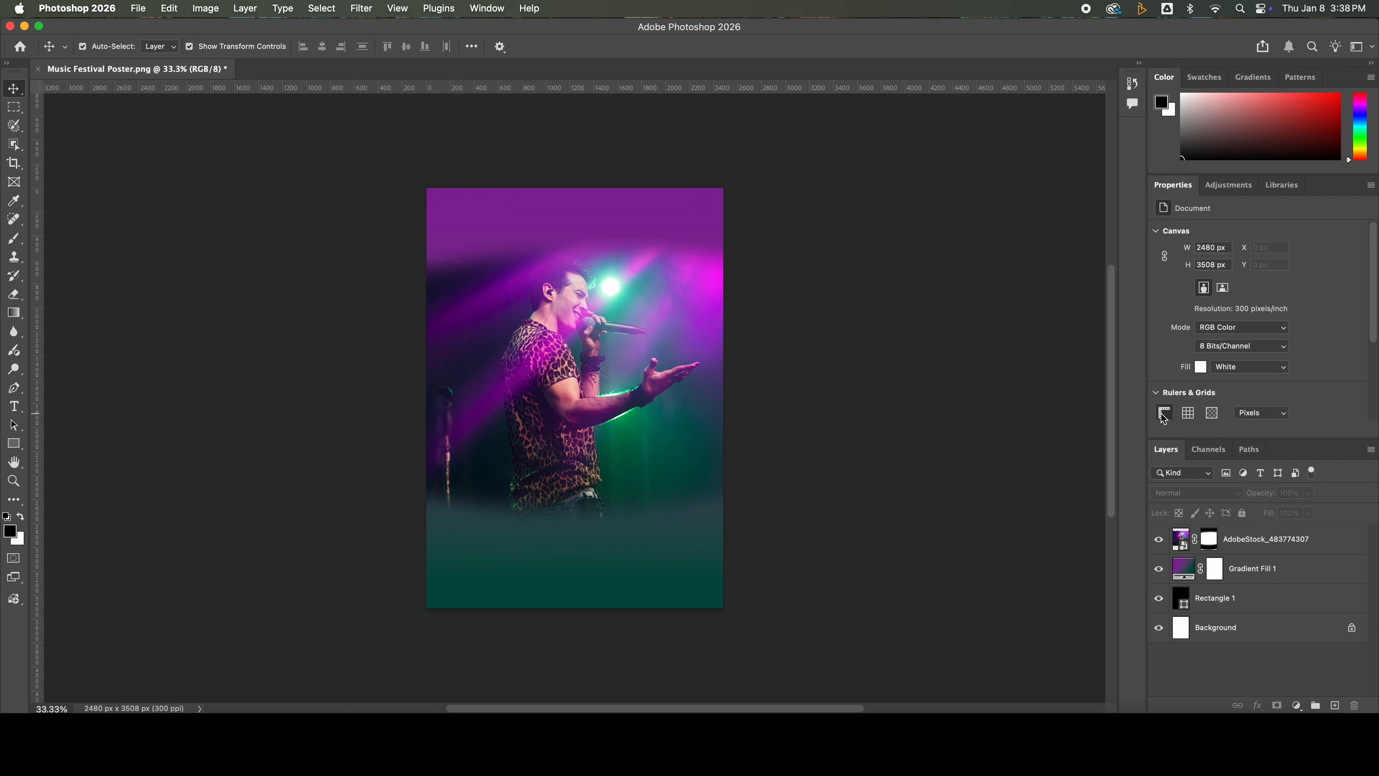
drag(728, 89, 797, 213)
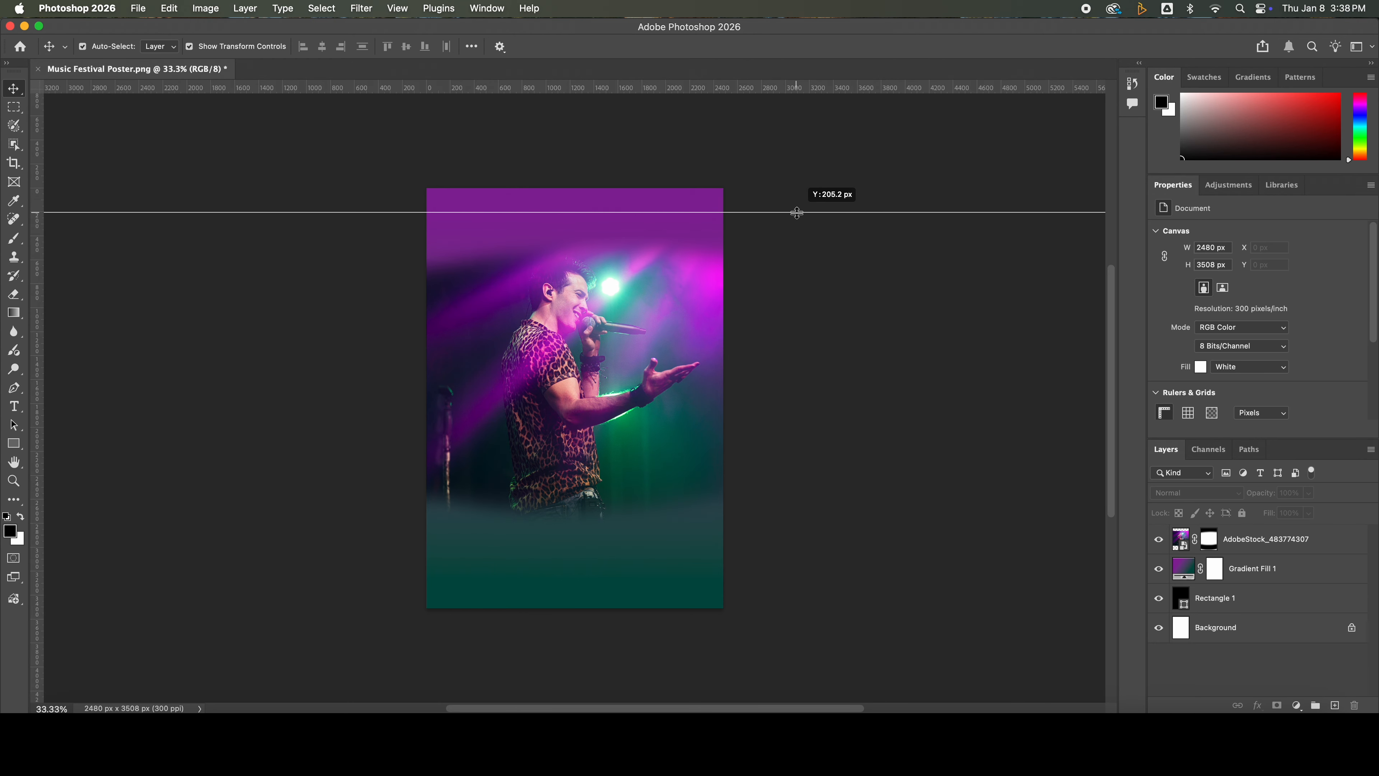
drag(797, 213, 808, 213)
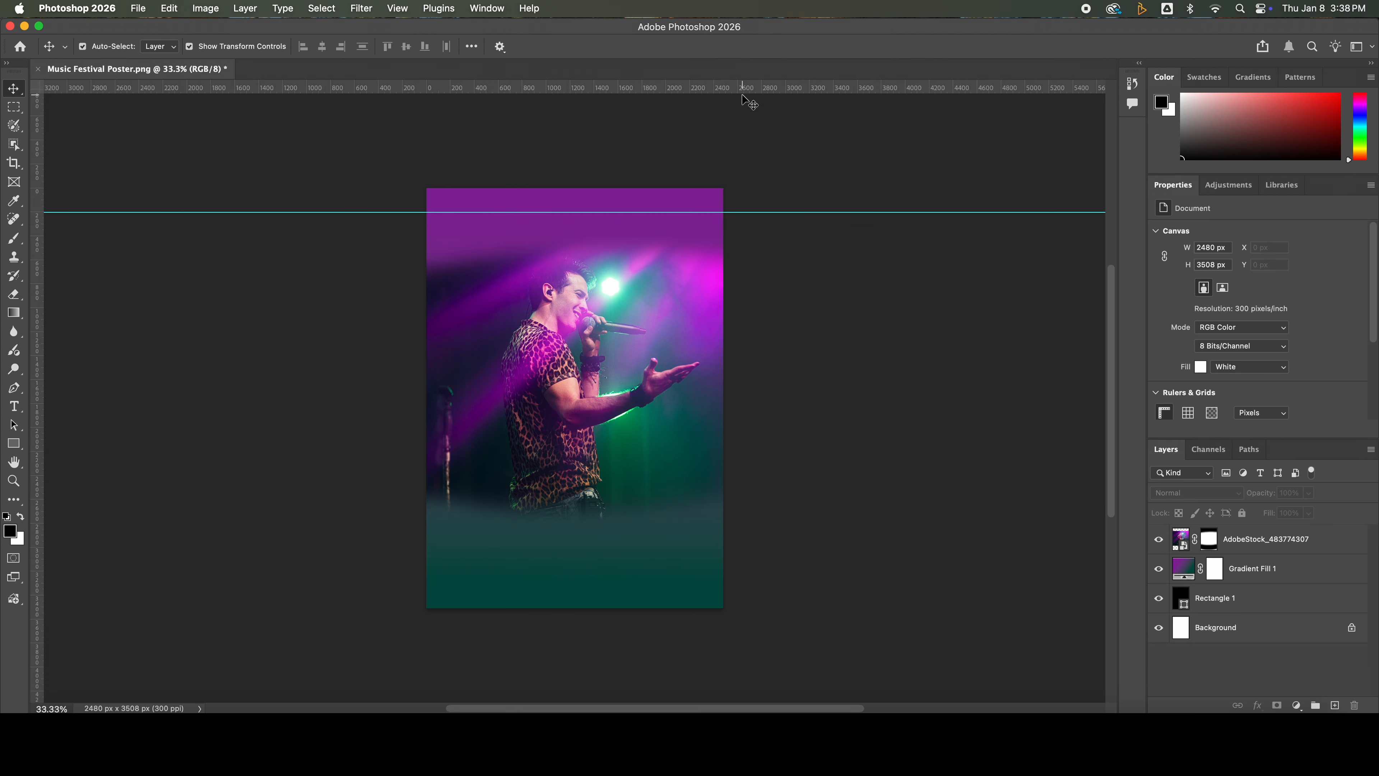
drag(748, 89, 760, 224)
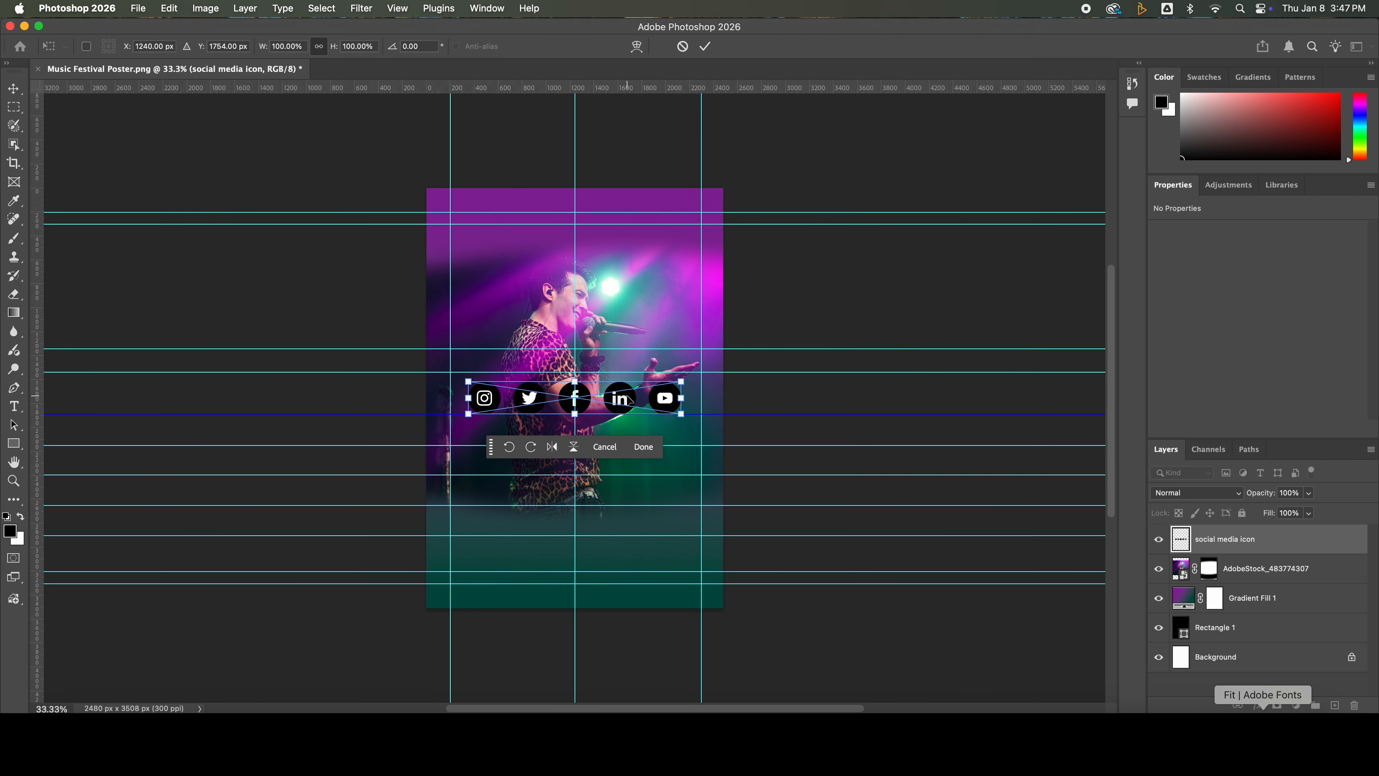
Step: Scale the social media icons to about 39% and place them between the two upper guides, against the left margin guide
drag(629, 399, 520, 222)
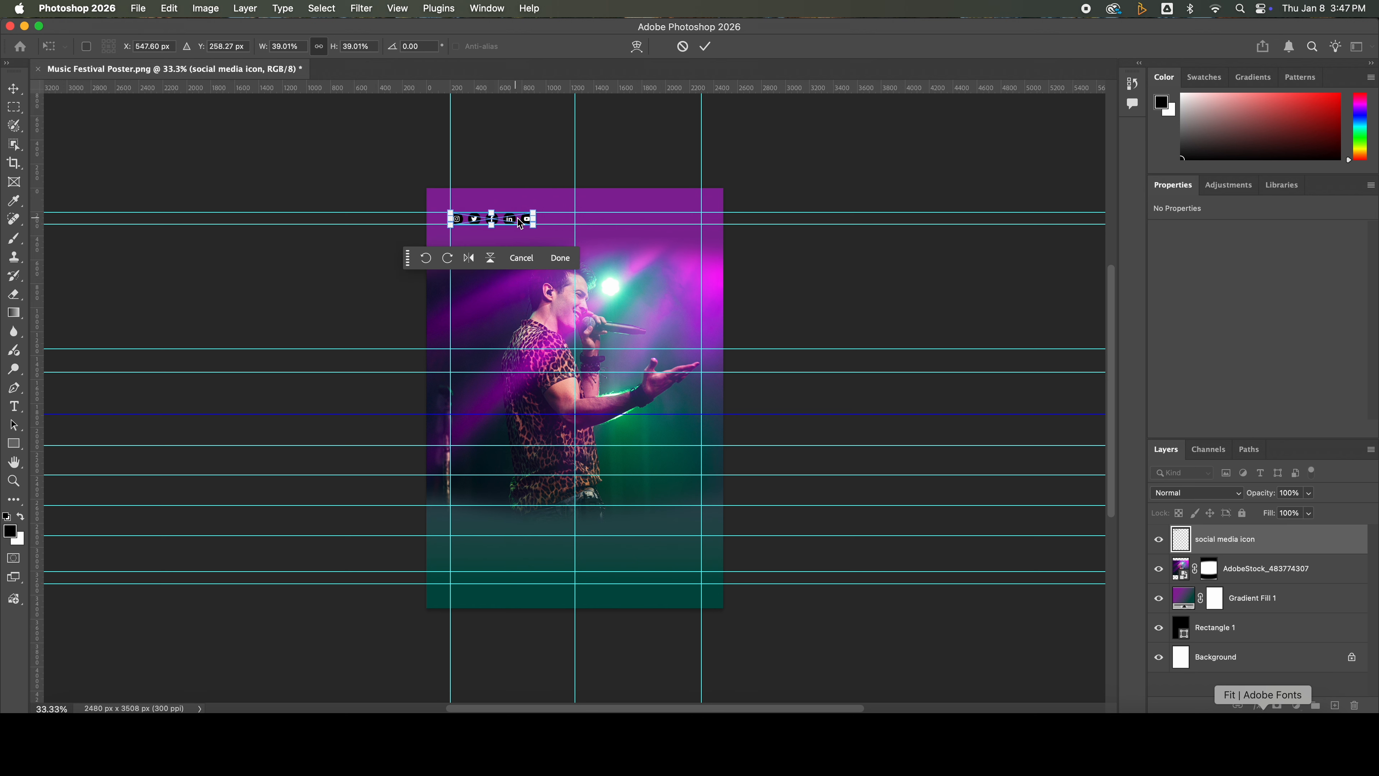
click(561, 260)
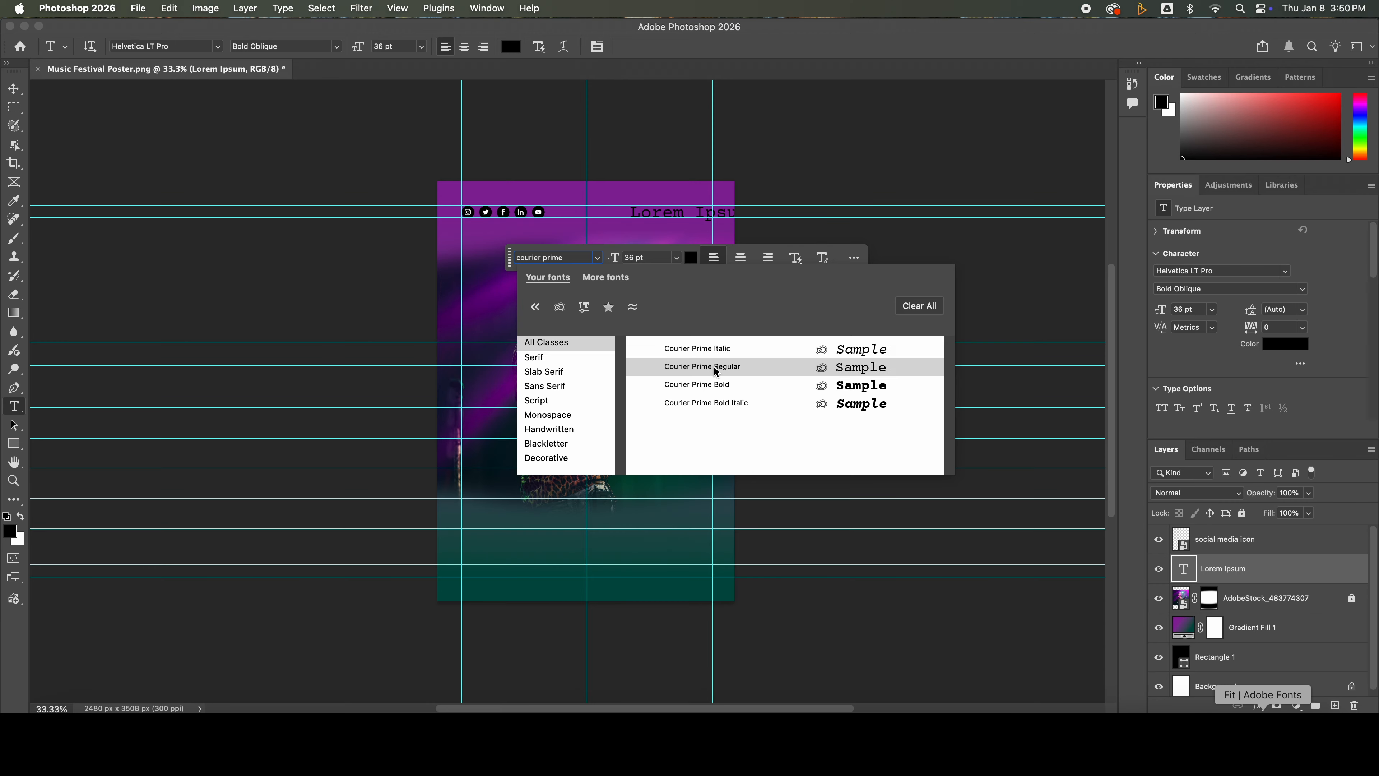
Step: Format the Lorem Ipsum text beside the social icons as Courier Prime Regular, white, 30 pt
click(709, 362)
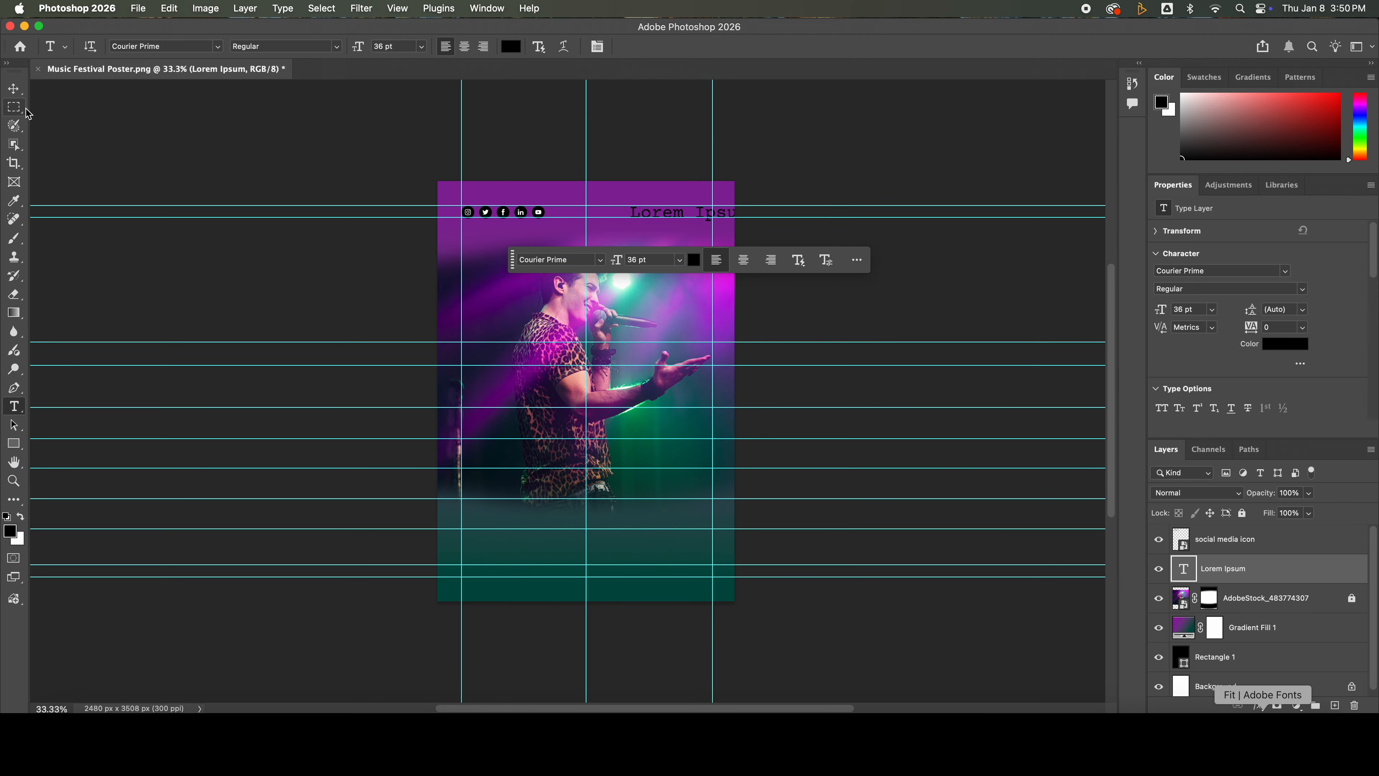
click(694, 260)
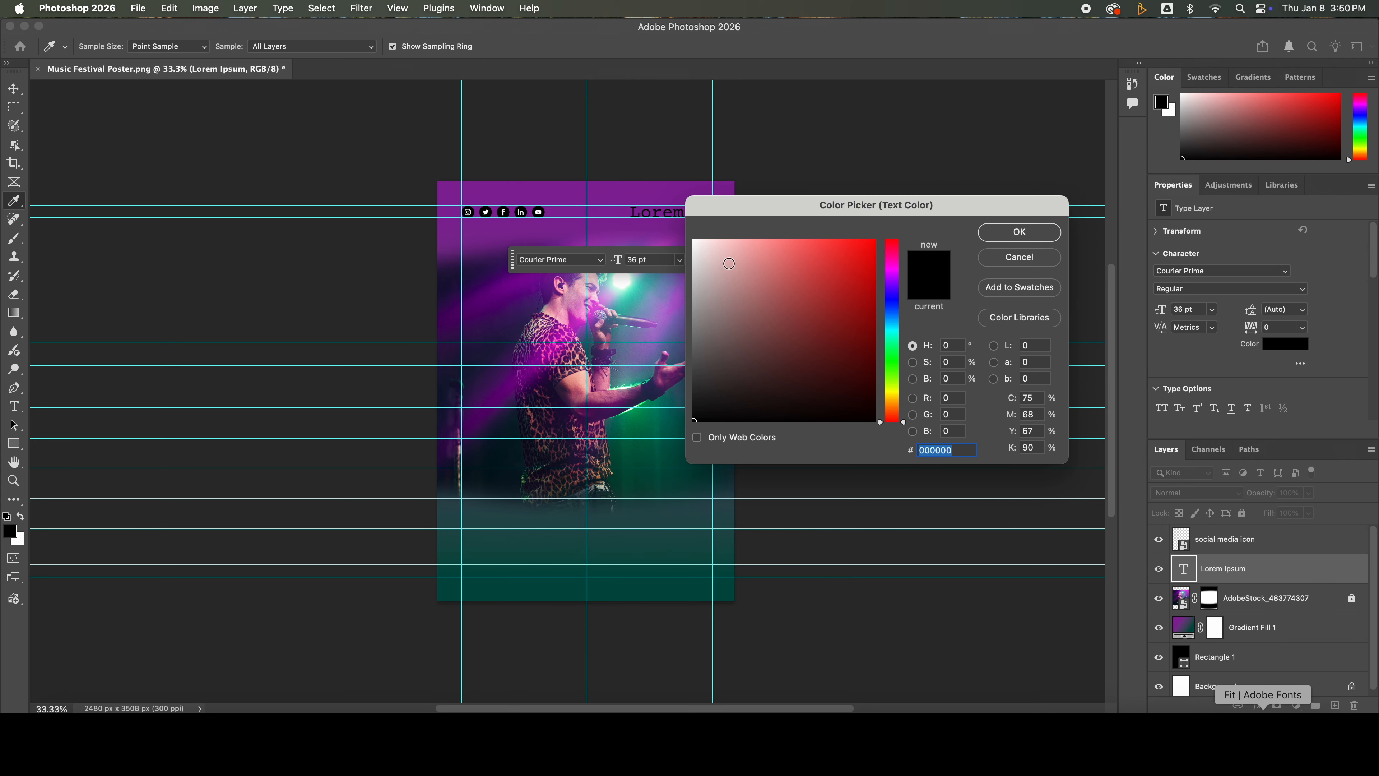
click(695, 239)
click(1024, 239)
click(679, 259)
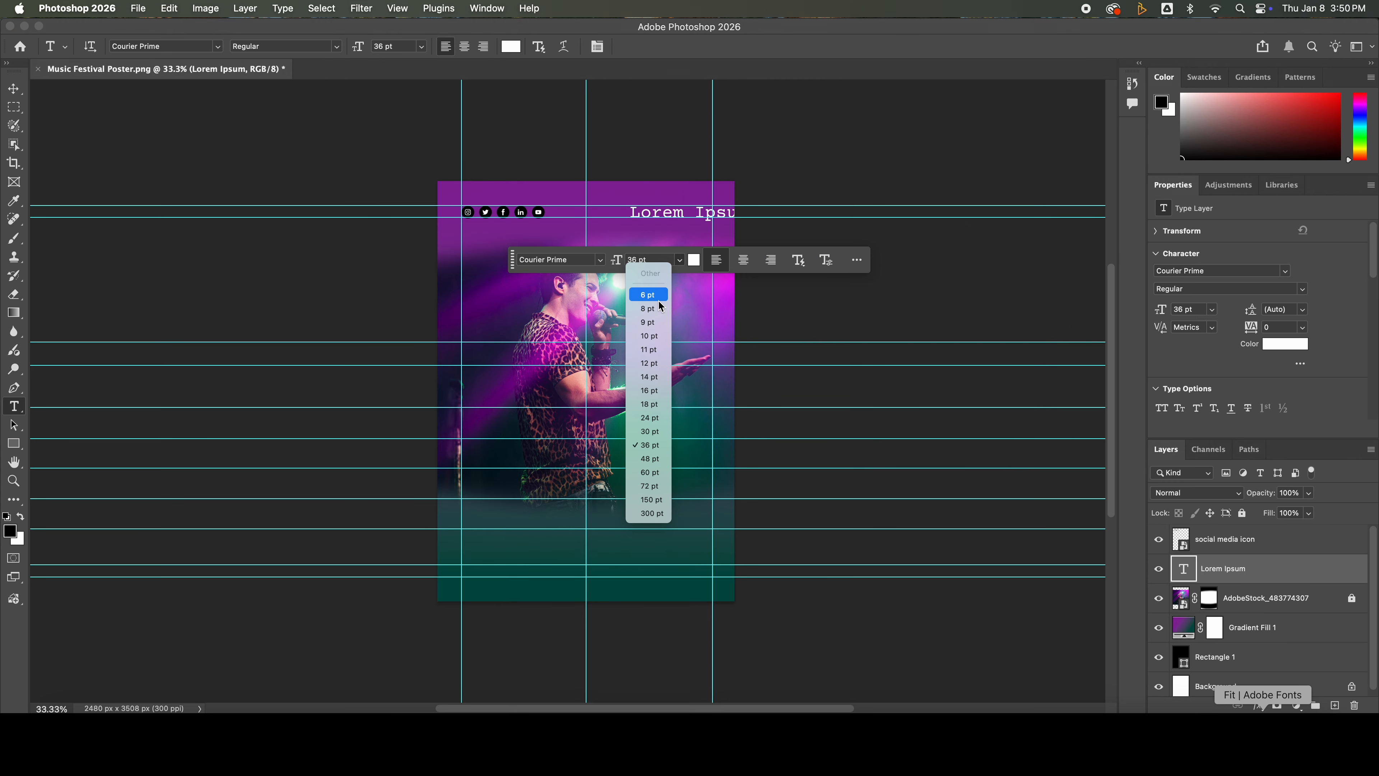
click(655, 433)
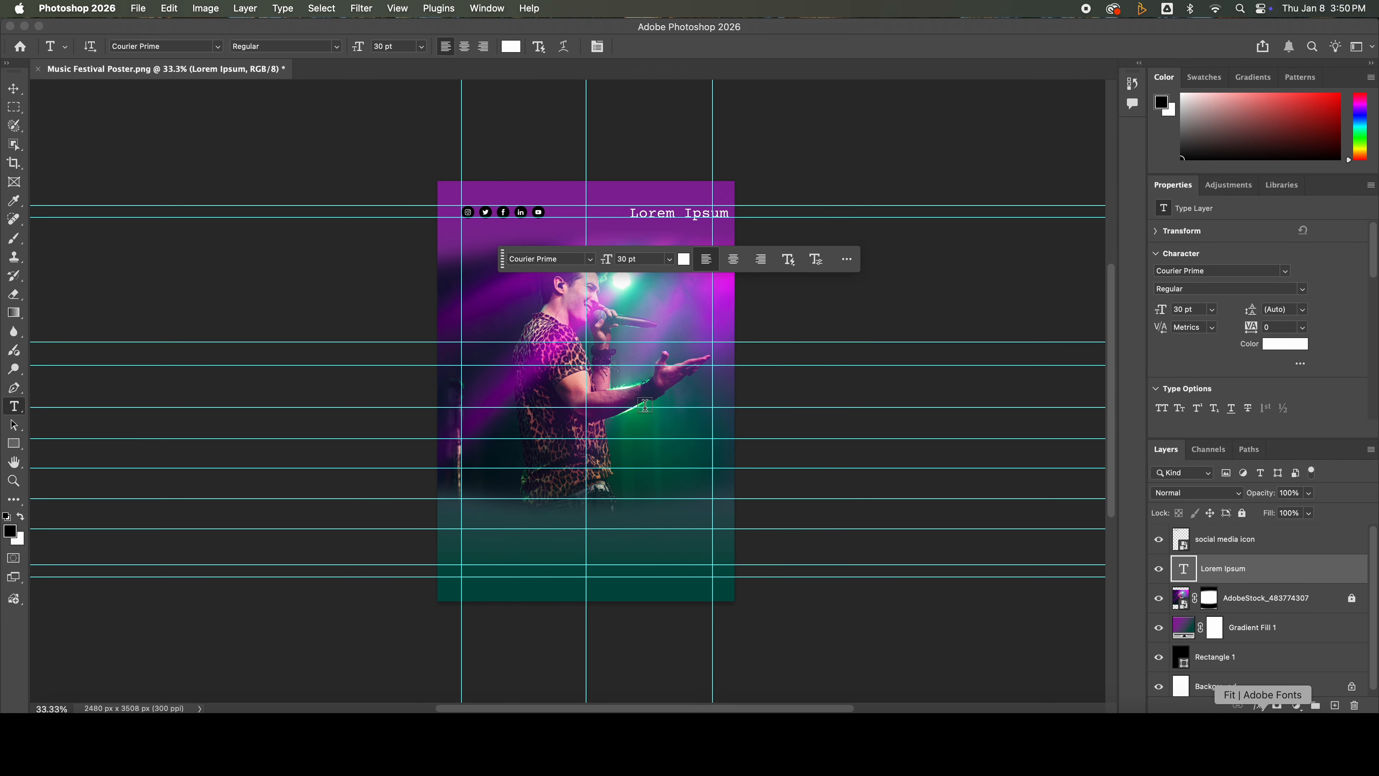
double_click(654, 217)
triple_click(655, 217)
text(www.website)
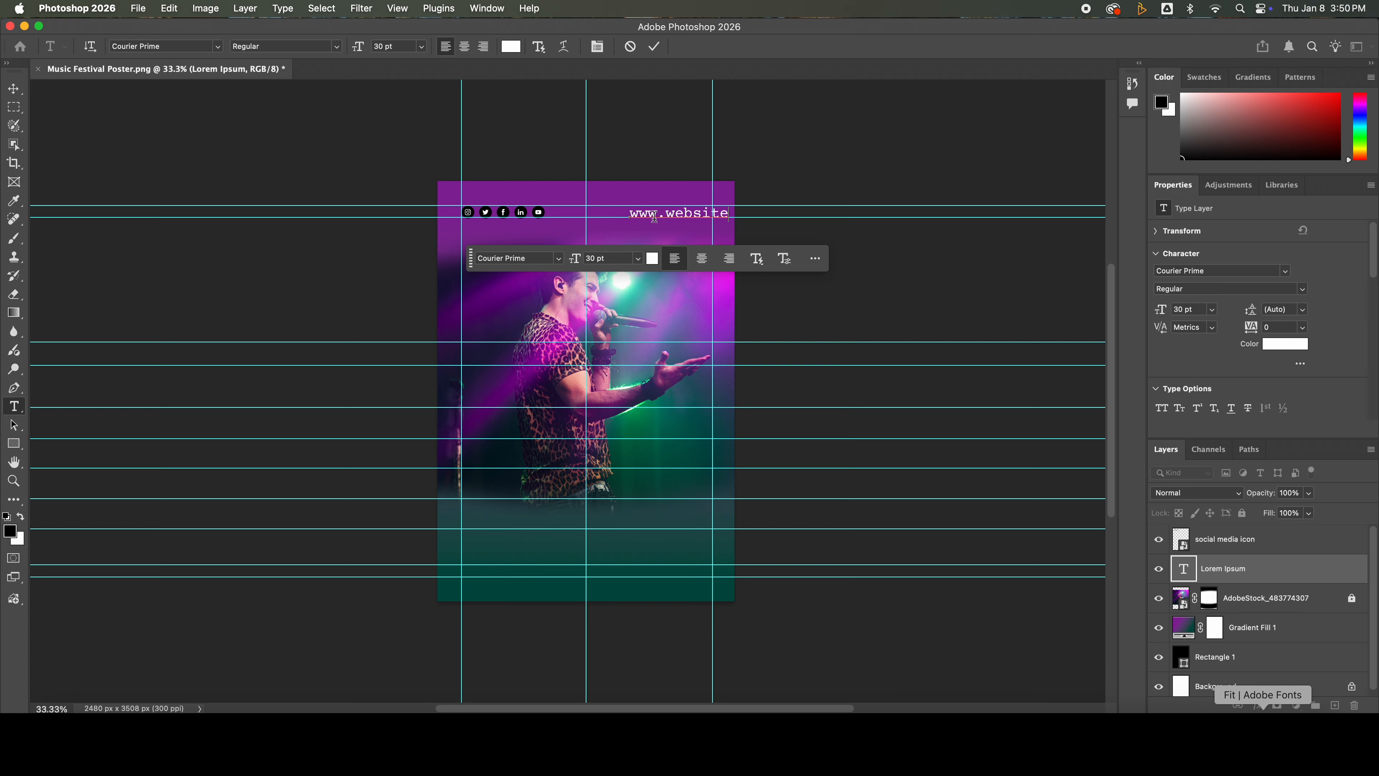
click(13, 88)
drag(686, 217, 619, 213)
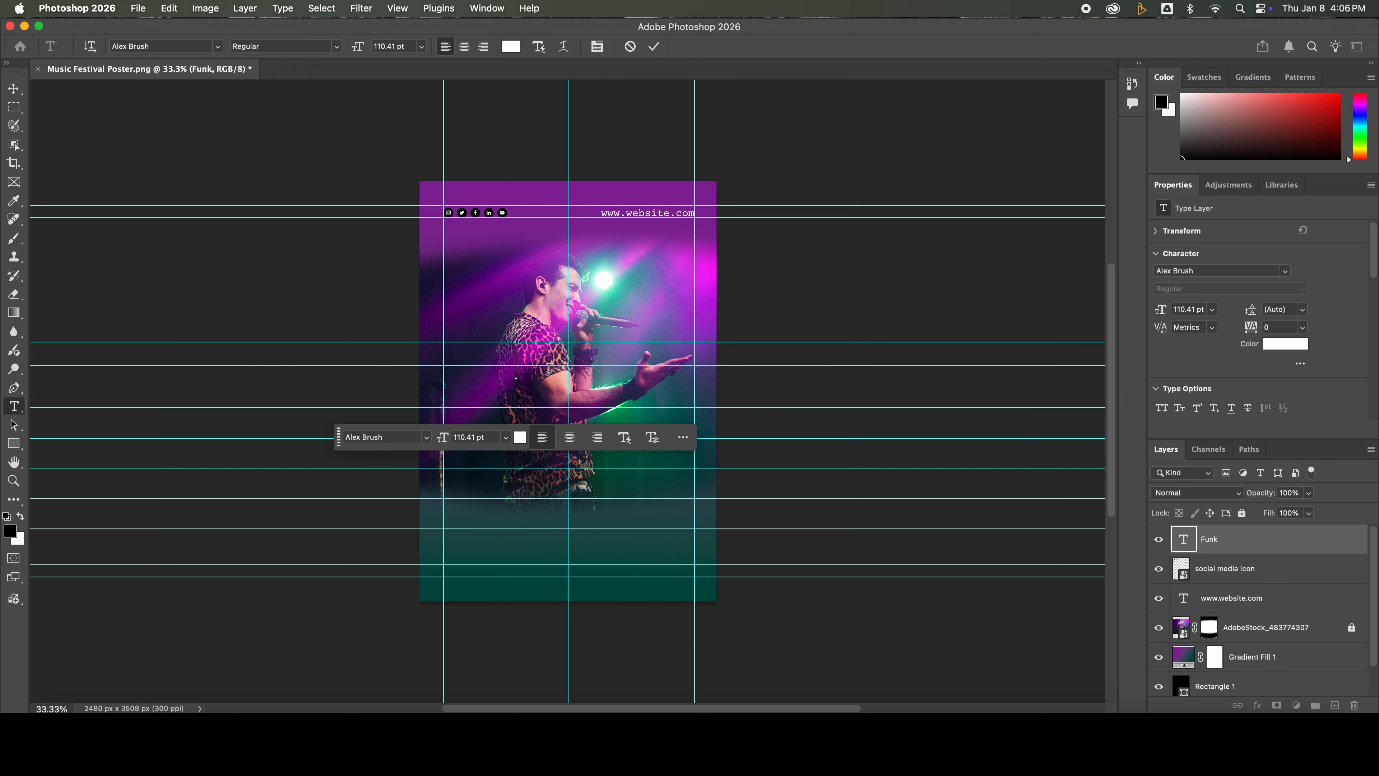
Step: Enter the title "Funk" over the singer and set its font to Yink
text(Funk)
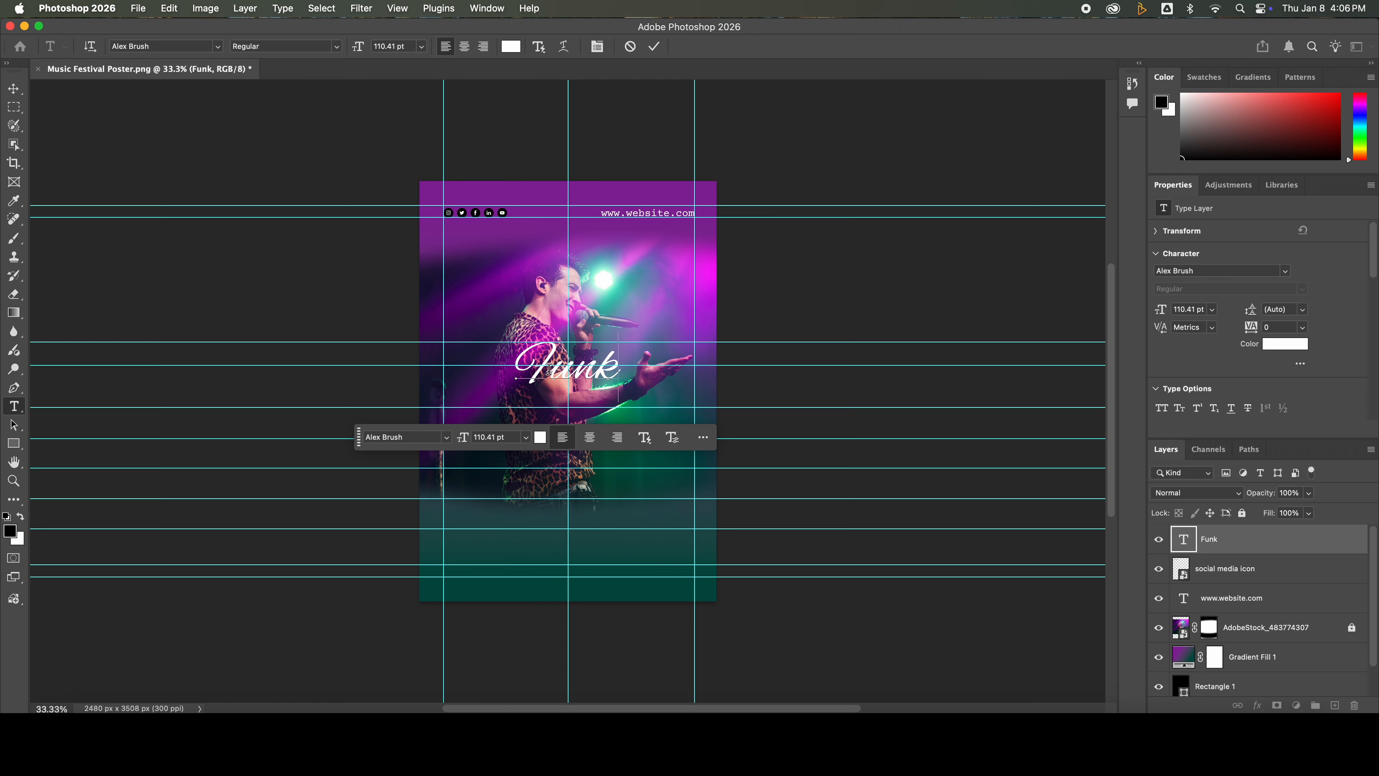
click(445, 437)
click(570, 307)
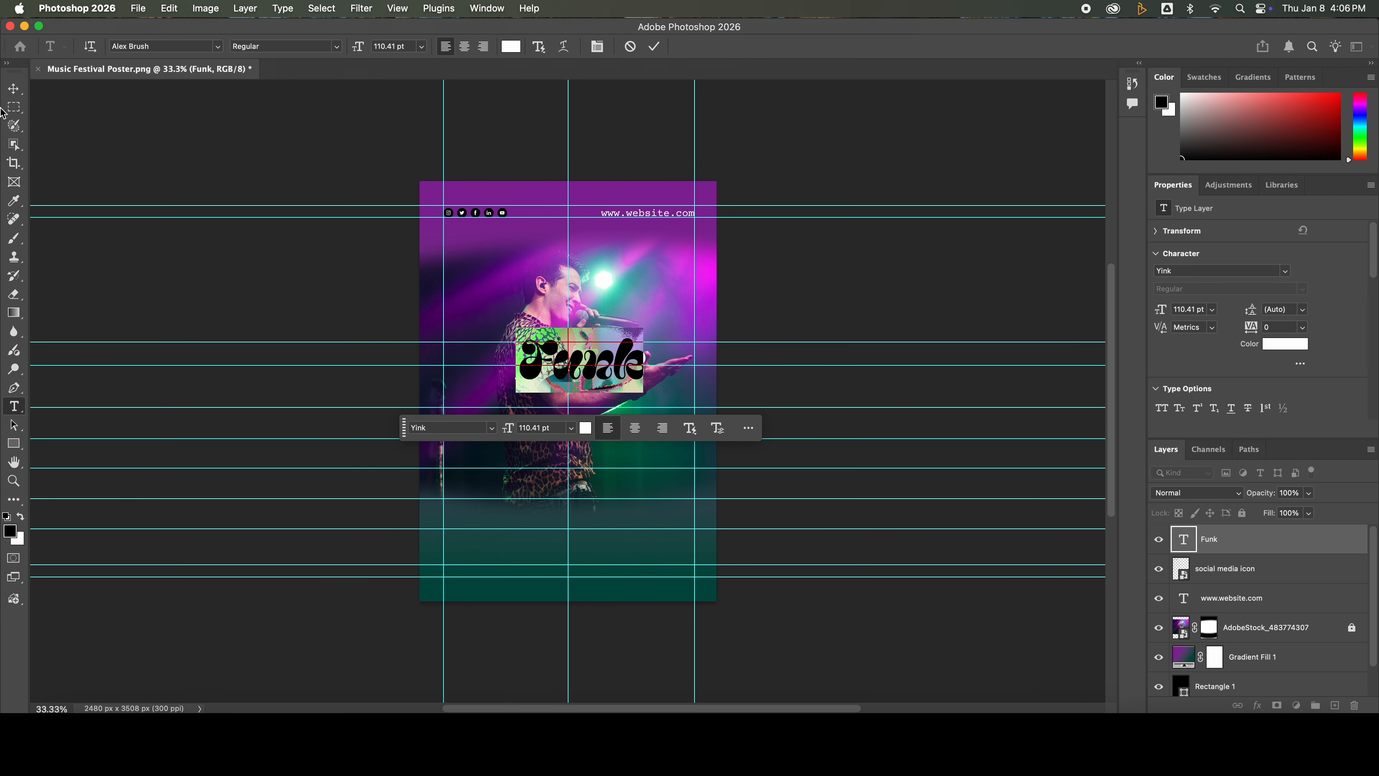
key(Escape)
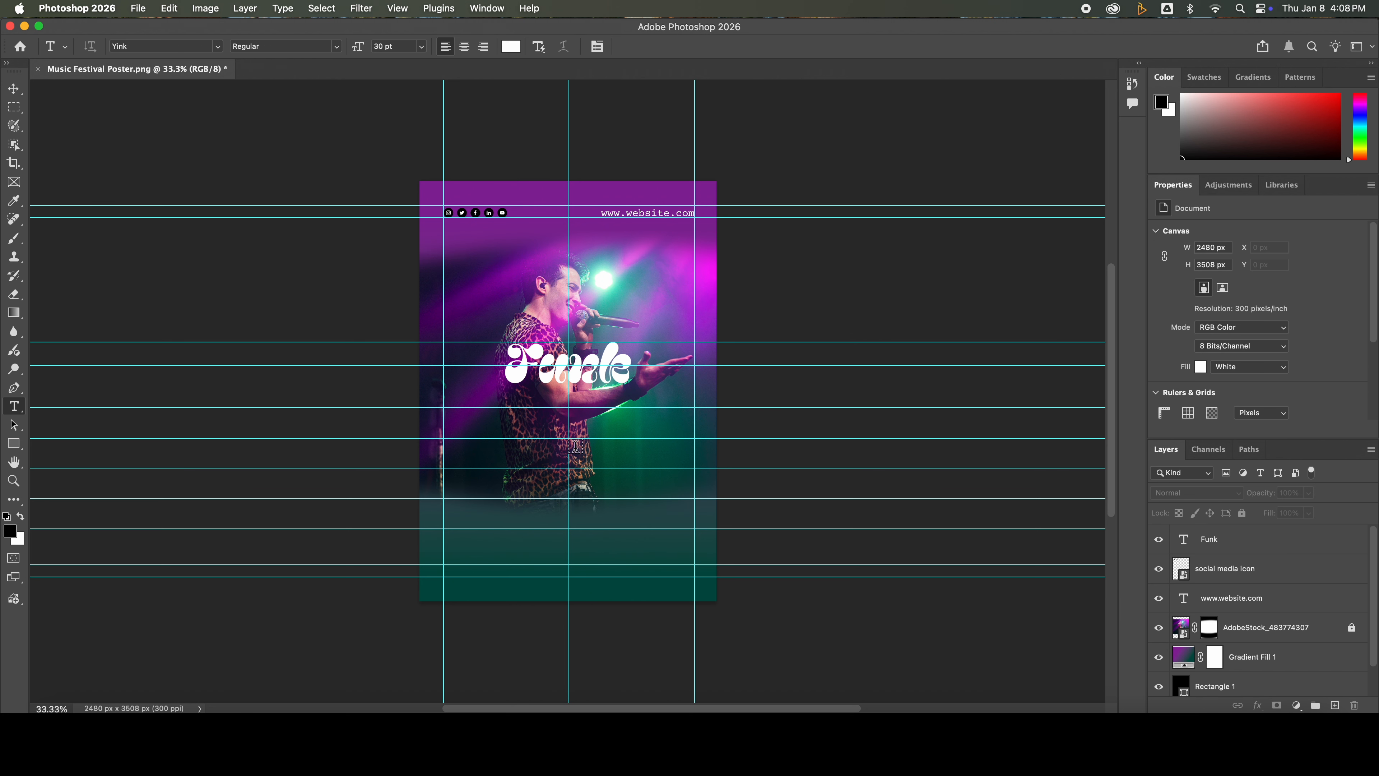
Step: Add the text "ELECTRO MUSIC" in Futura Bold below the Funk title, between the centre and right vertical guides
click(574, 445)
click(532, 488)
text(futu)
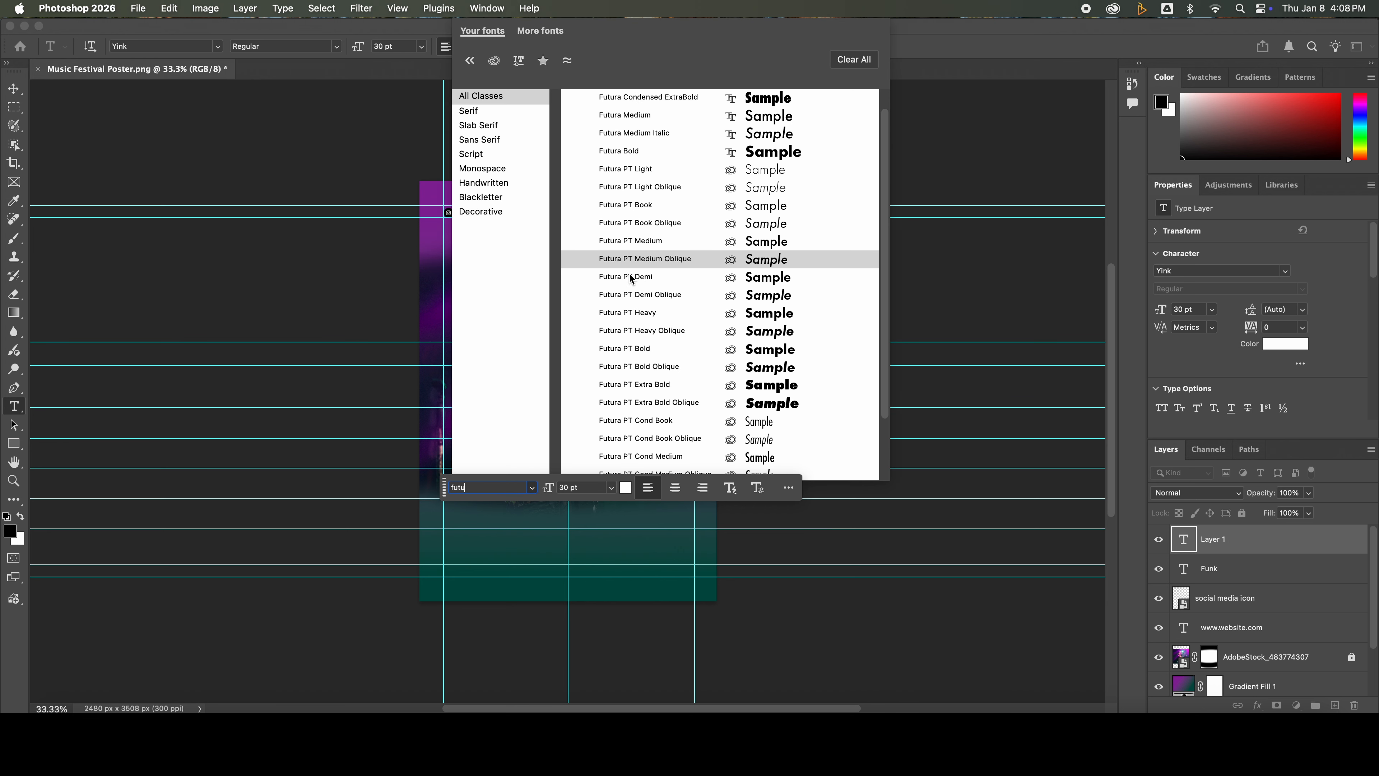
click(650, 156)
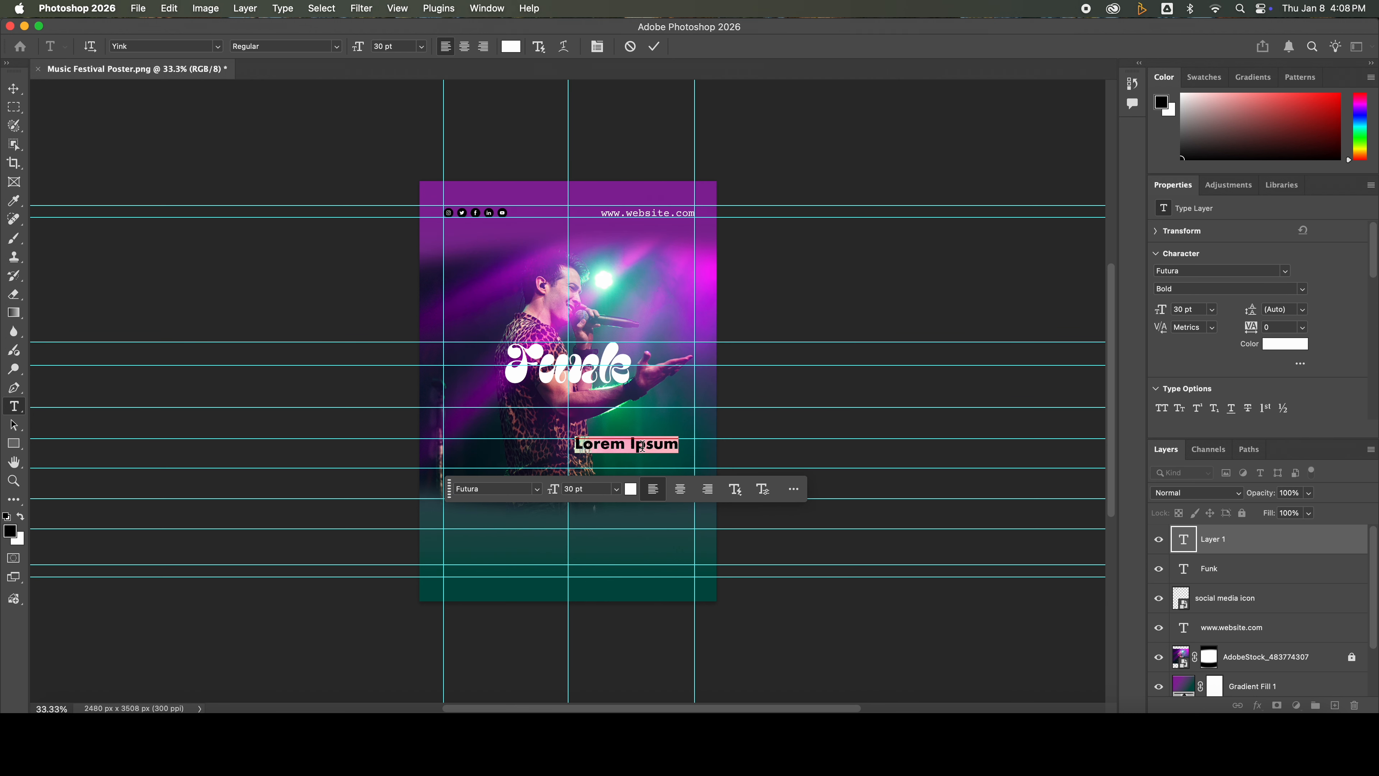
key(BackSpace)
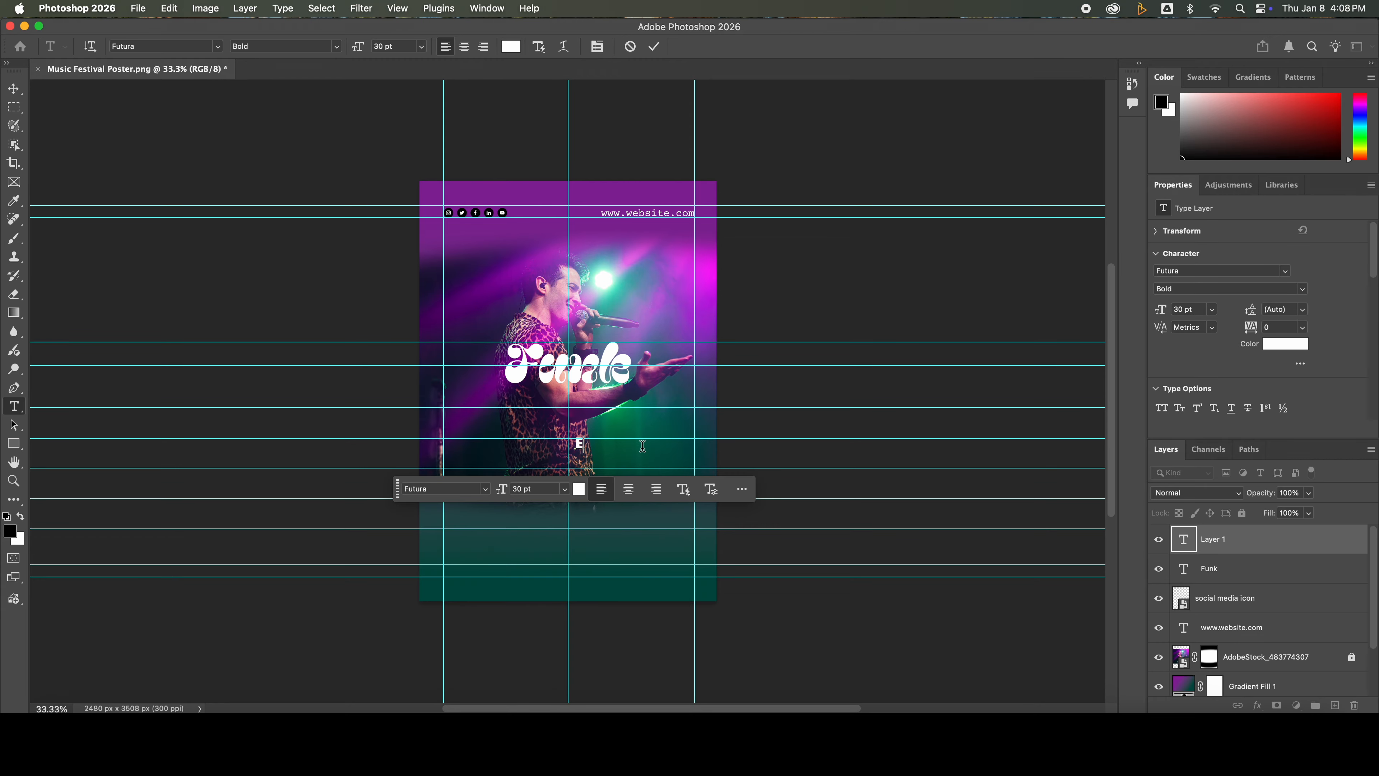
text(ELECTRO MUSIC)
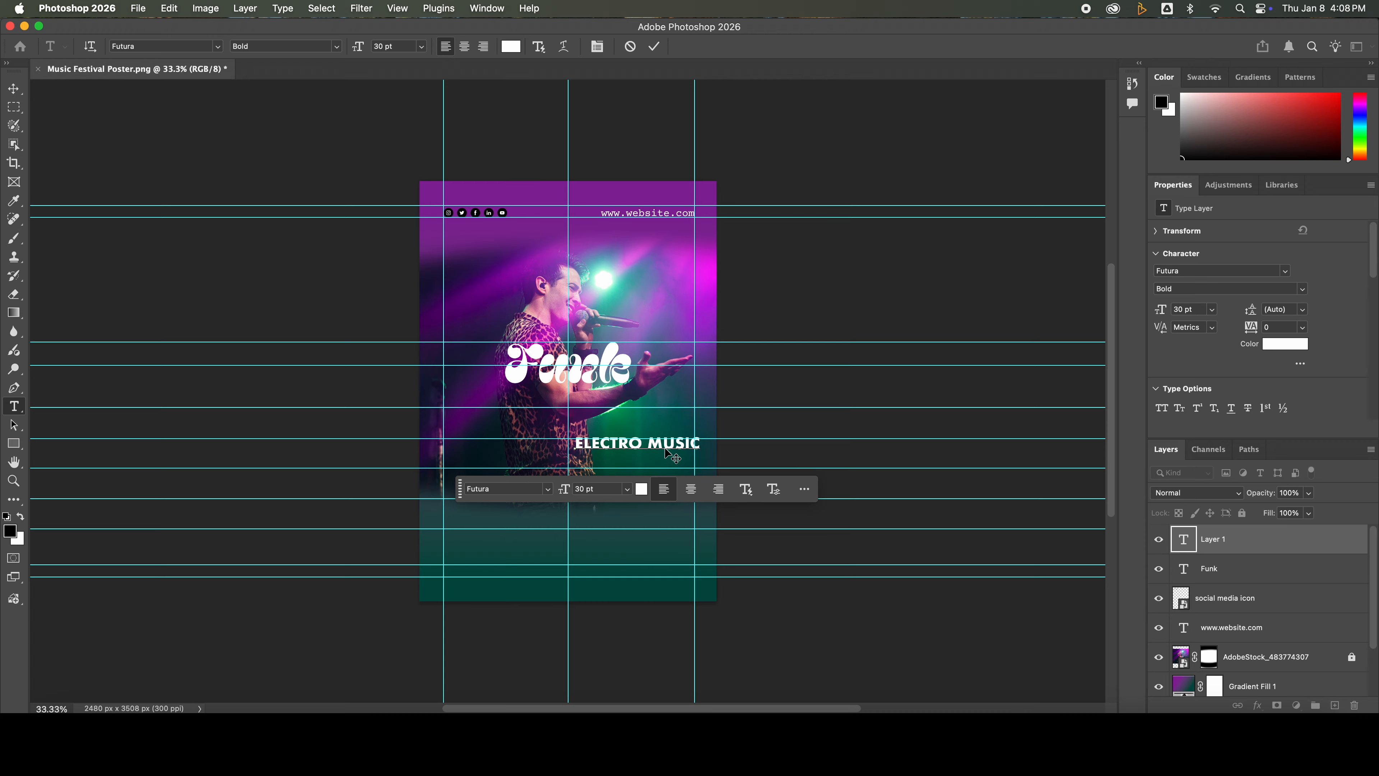
click(13, 88)
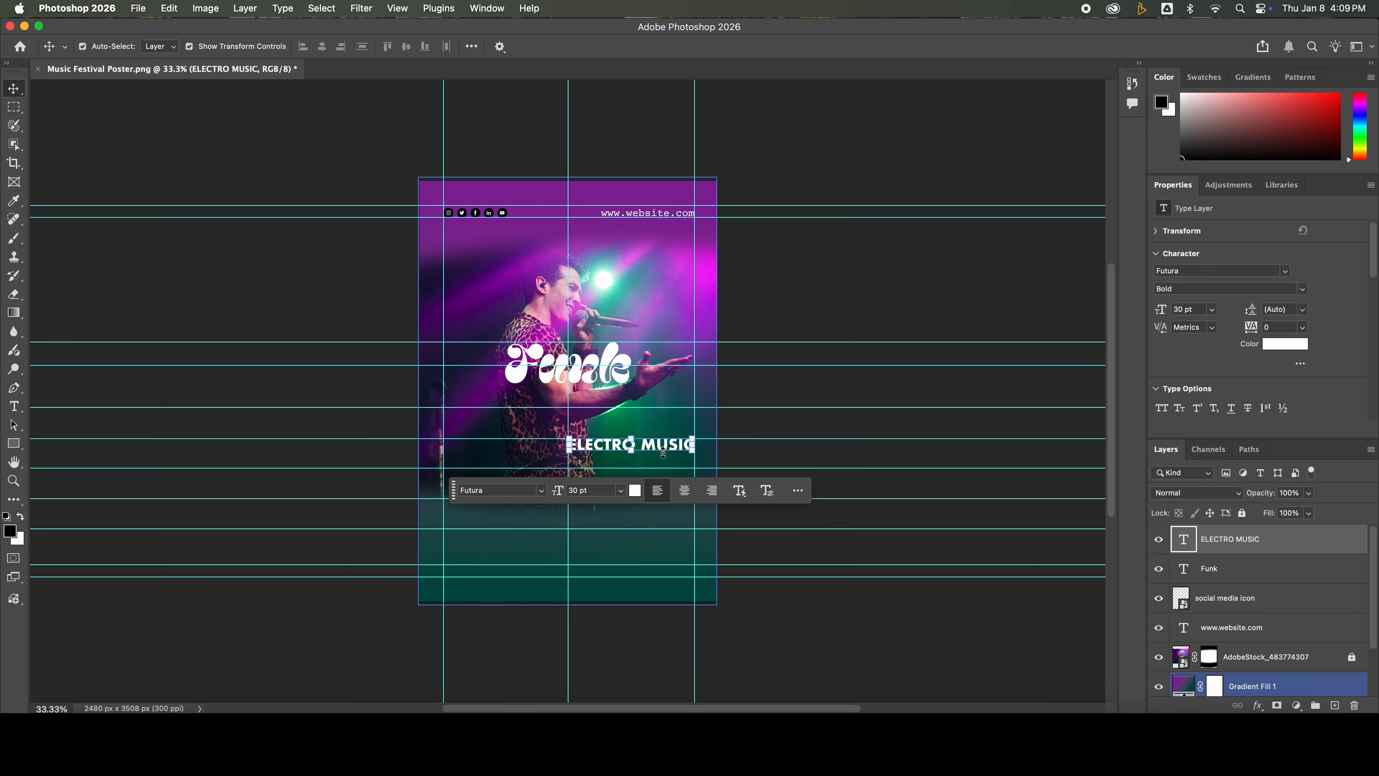
Step: Duplicate "ELECTRO MUSIC" just below itself, replace the copy's text with "FESTIVAL", and enlarge it to span the centre and right guides
drag(663, 448, 671, 478)
double_click(642, 475)
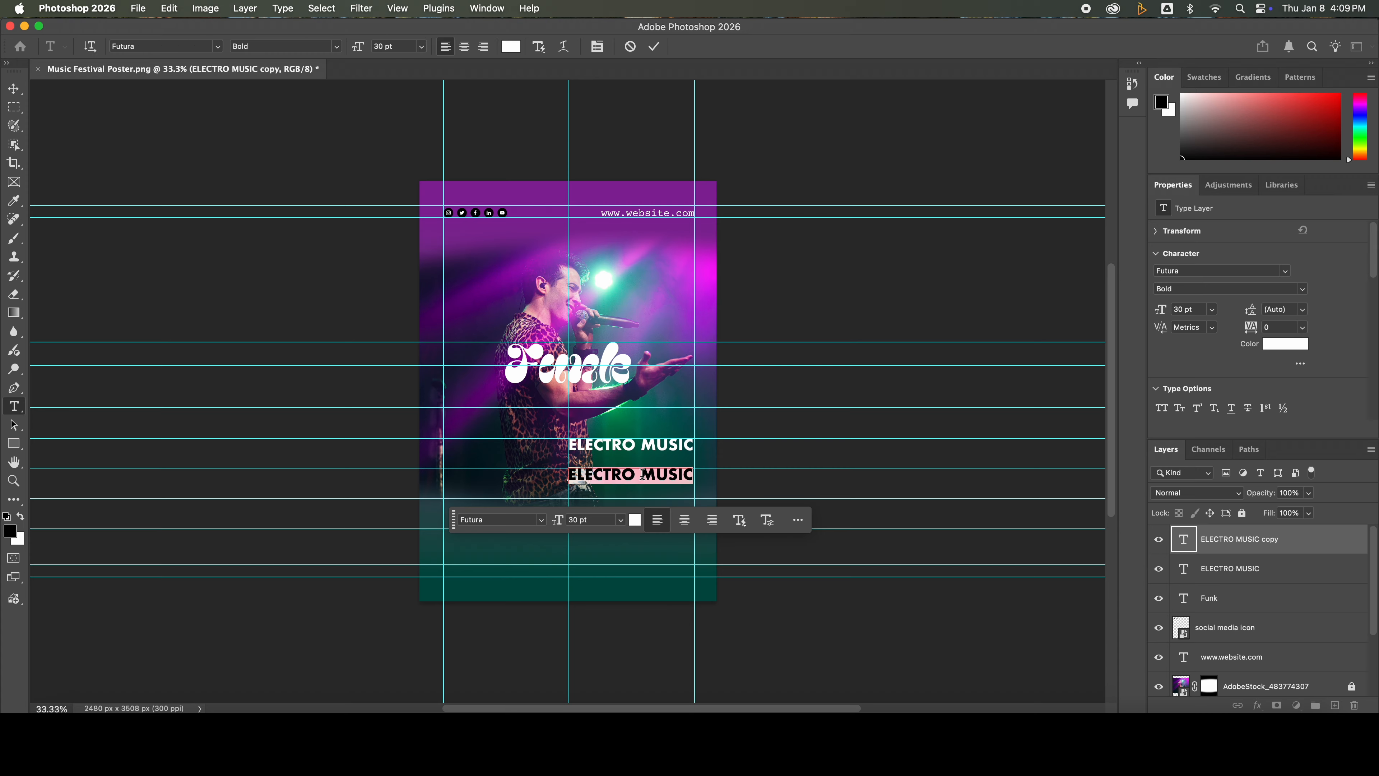
text(FESTIVAL)
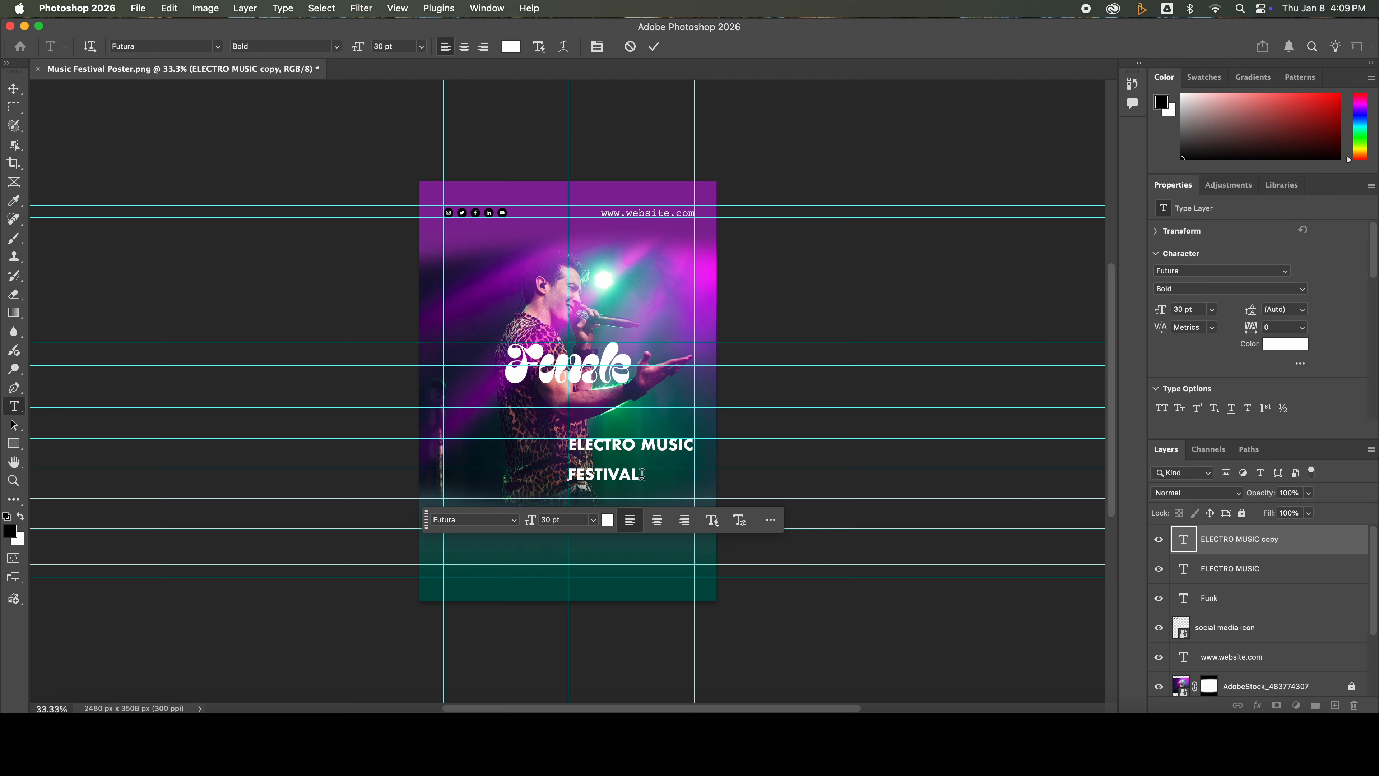
click(13, 89)
drag(639, 483, 695, 482)
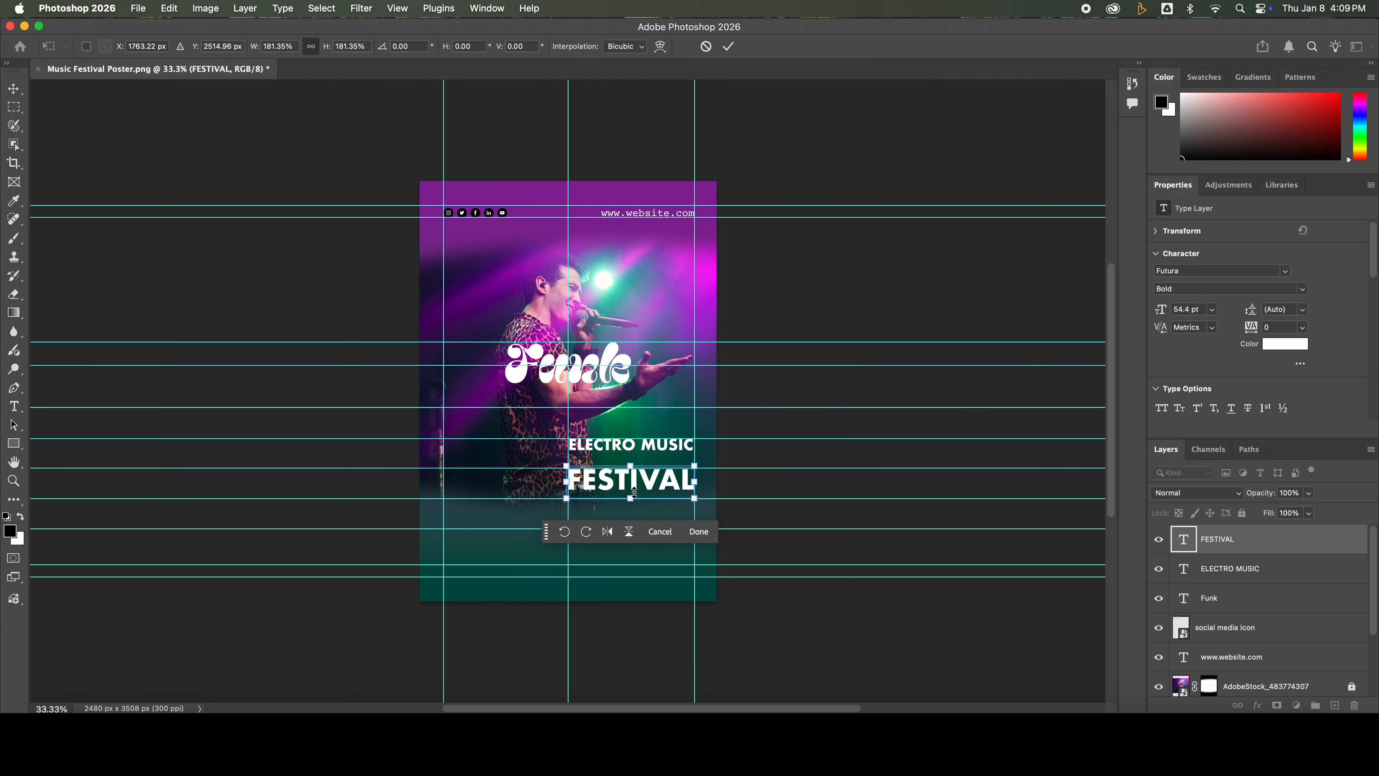
Step: Add a white stroke layer style to the "FESTIVAL" text, 6 px in size and positioned outside
right_click(1221, 552)
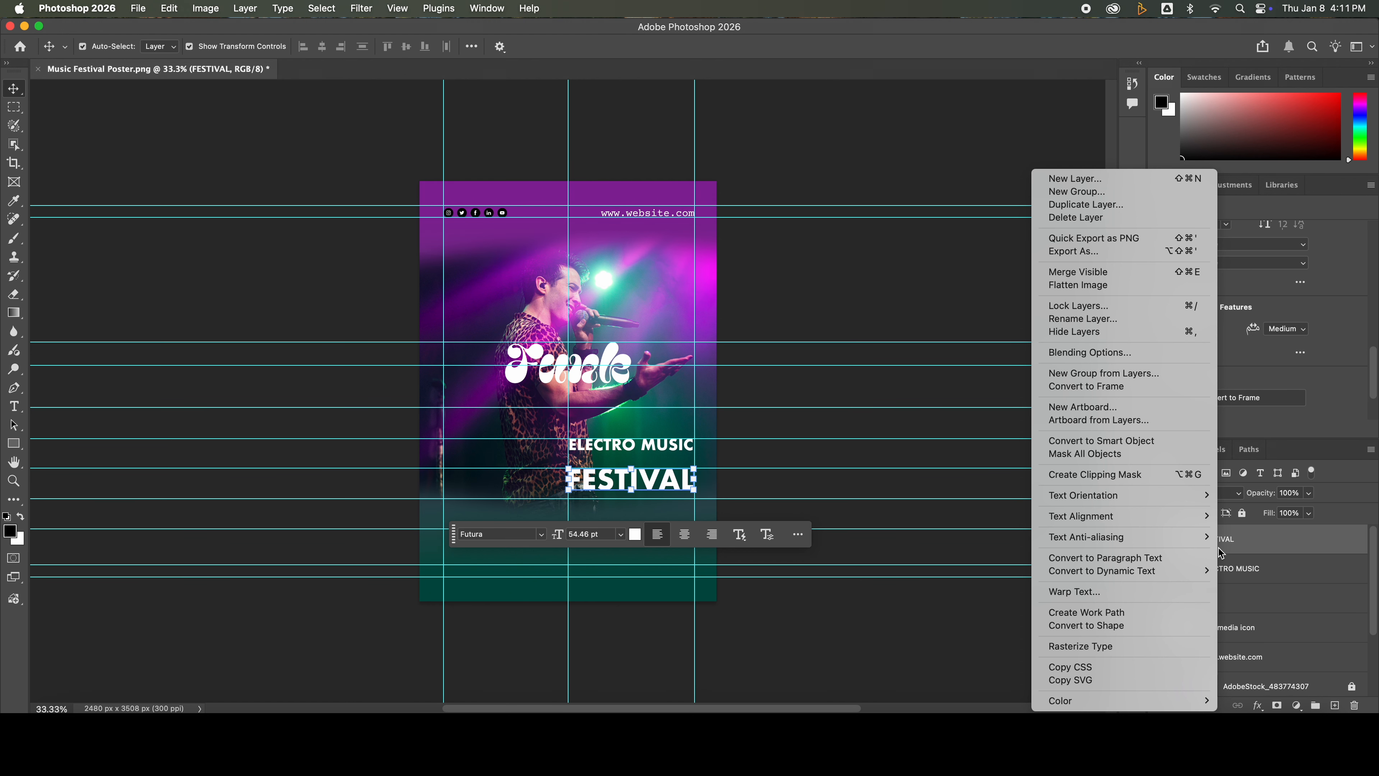
click(1115, 353)
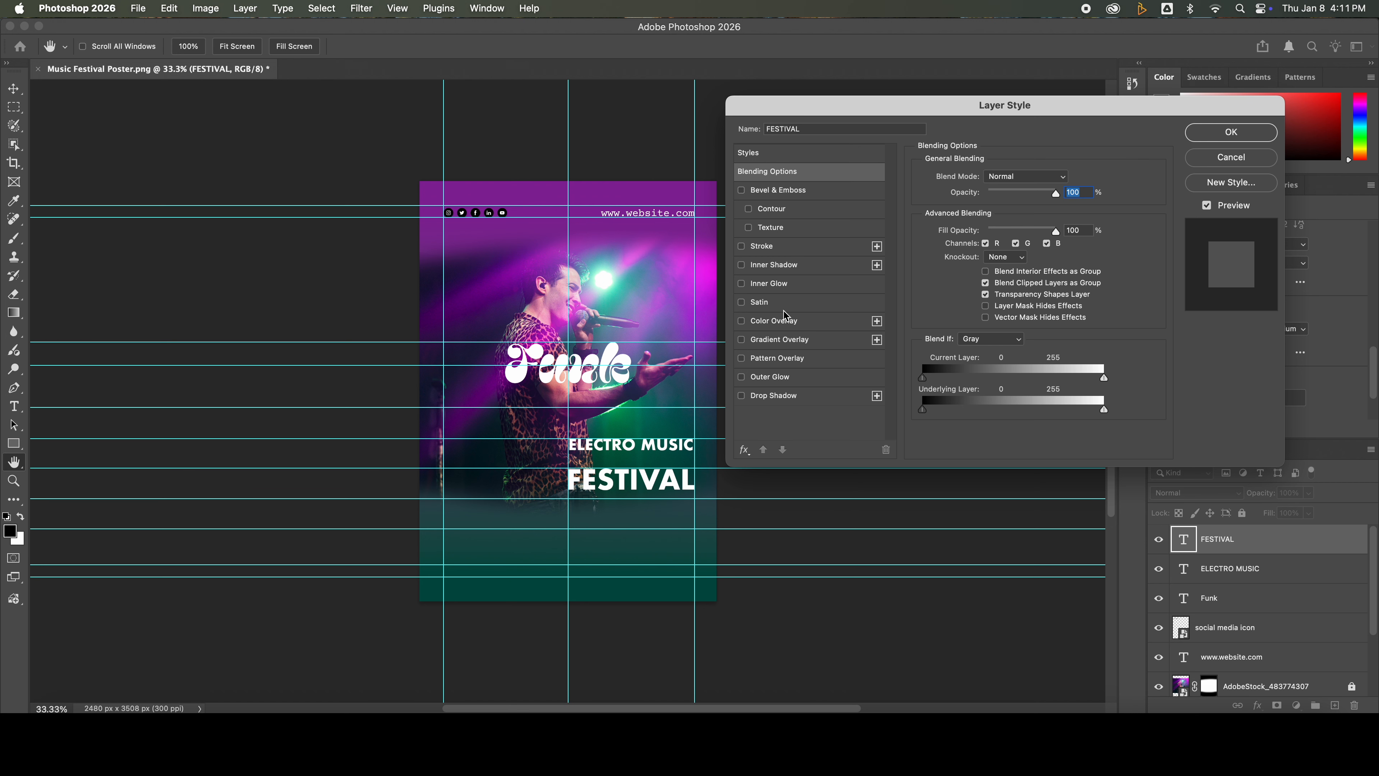
click(761, 249)
drag(970, 180, 975, 181)
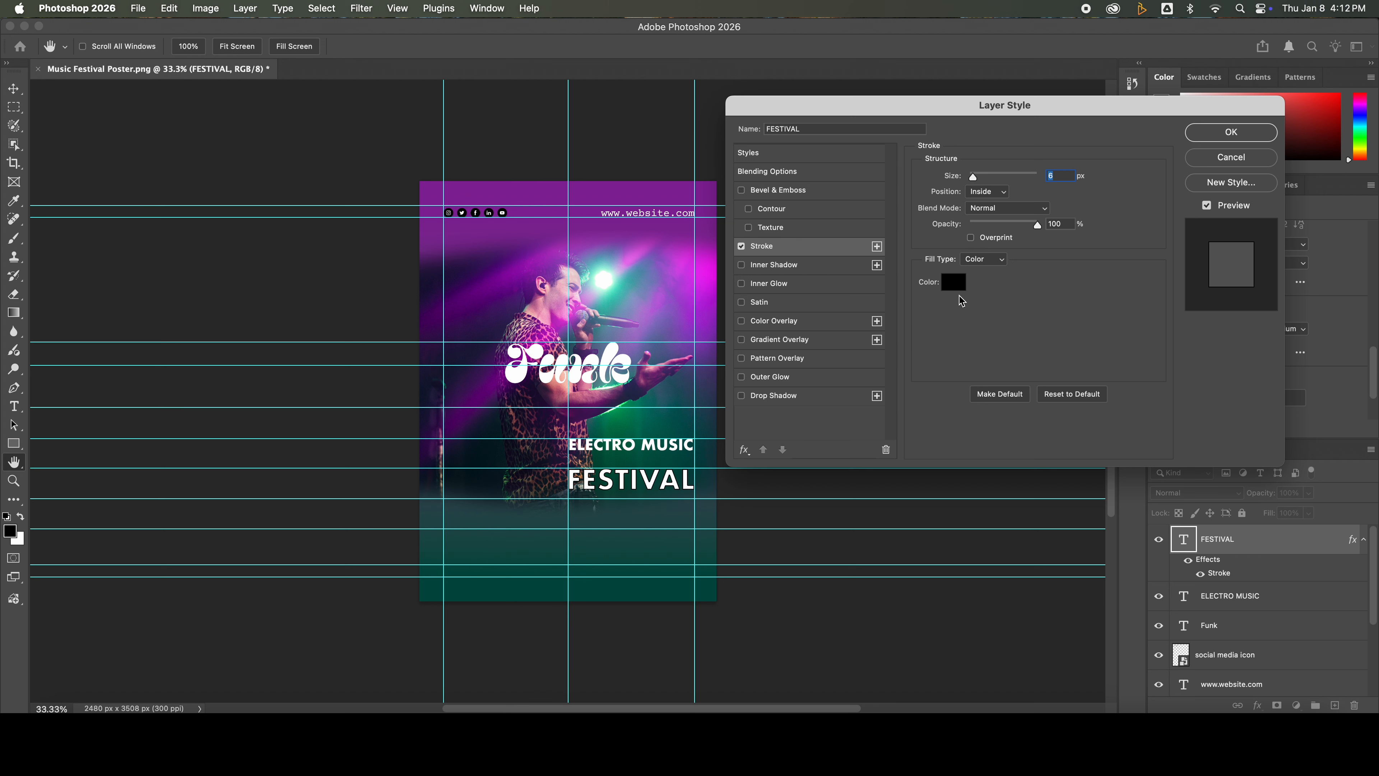
click(981, 259)
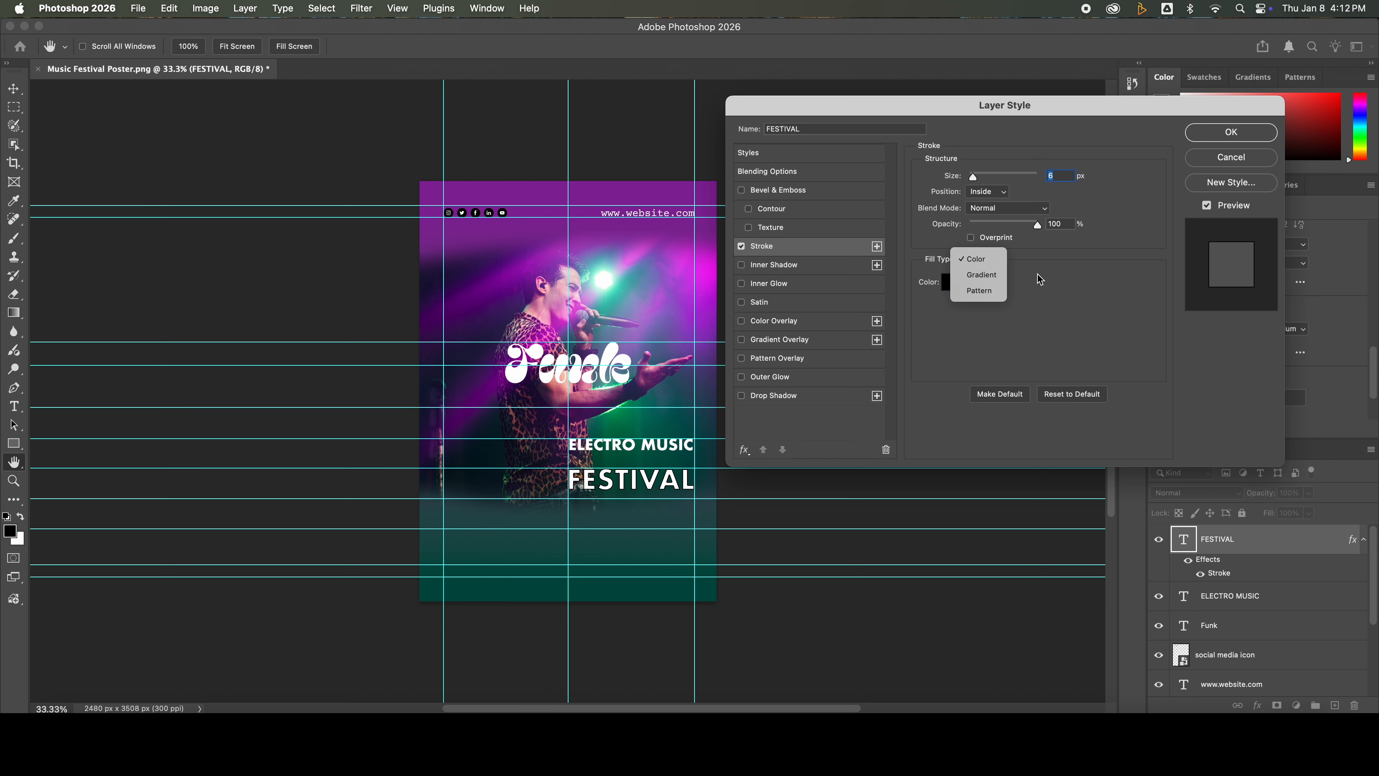
click(1040, 276)
click(956, 283)
drag(743, 288, 691, 236)
click(1017, 233)
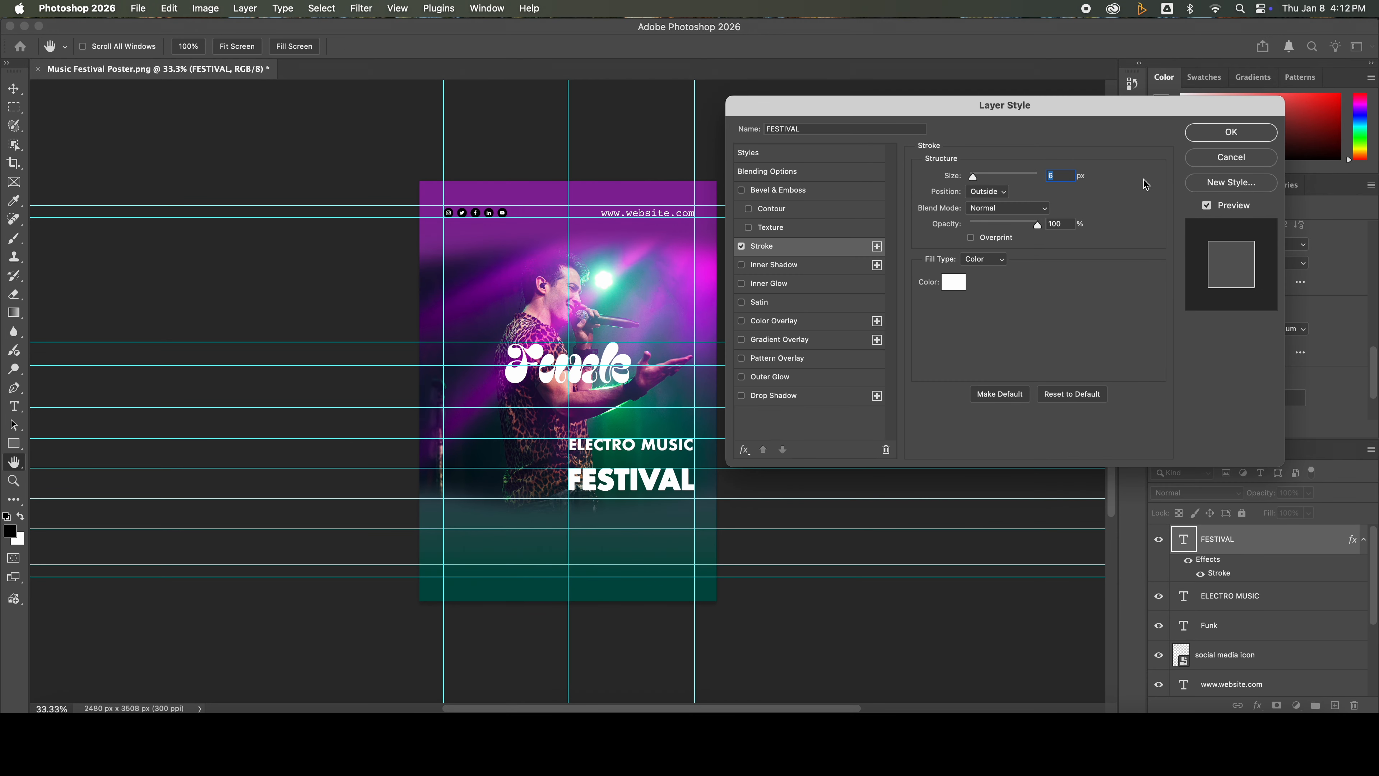
click(1220, 137)
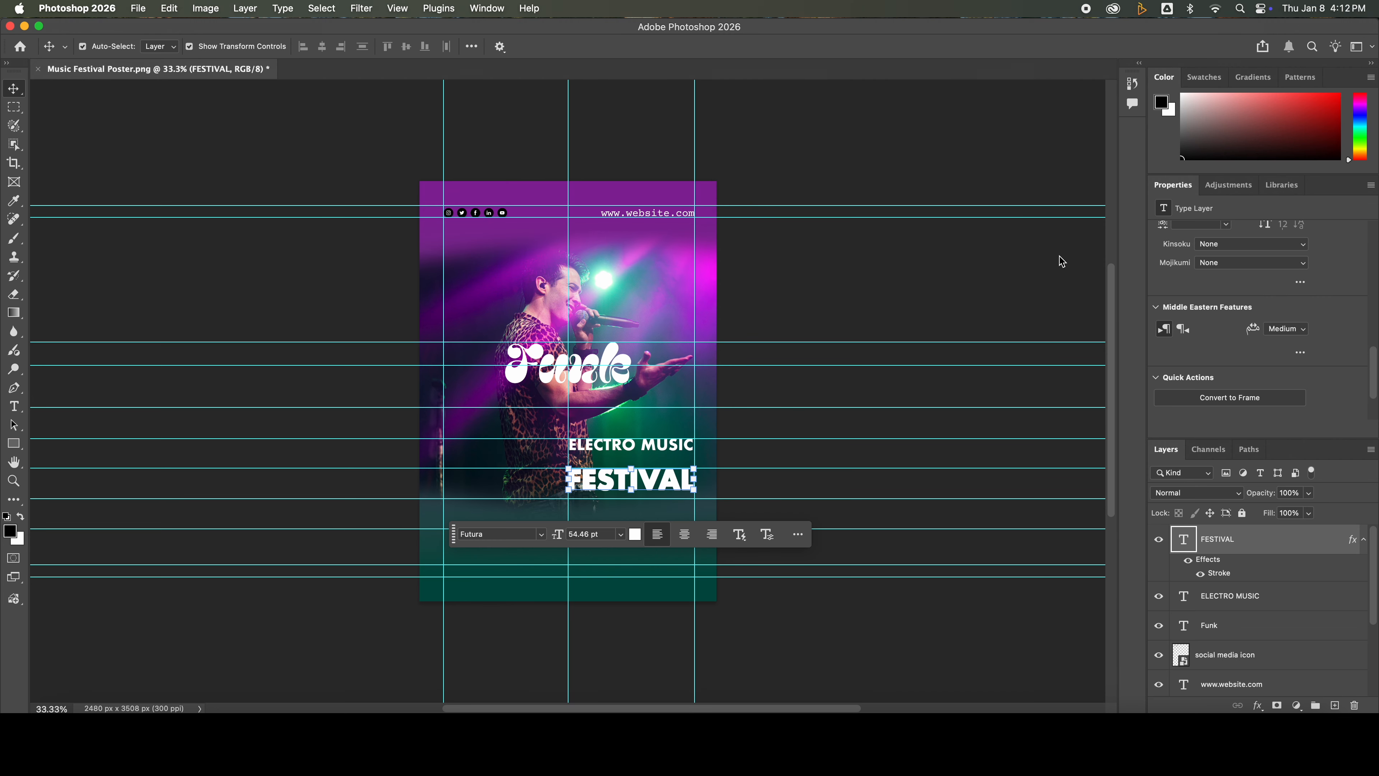
Step: Reduce the "FESTIVAL" layer's fill to 0% and set its stroke position to Inside
click(1309, 513)
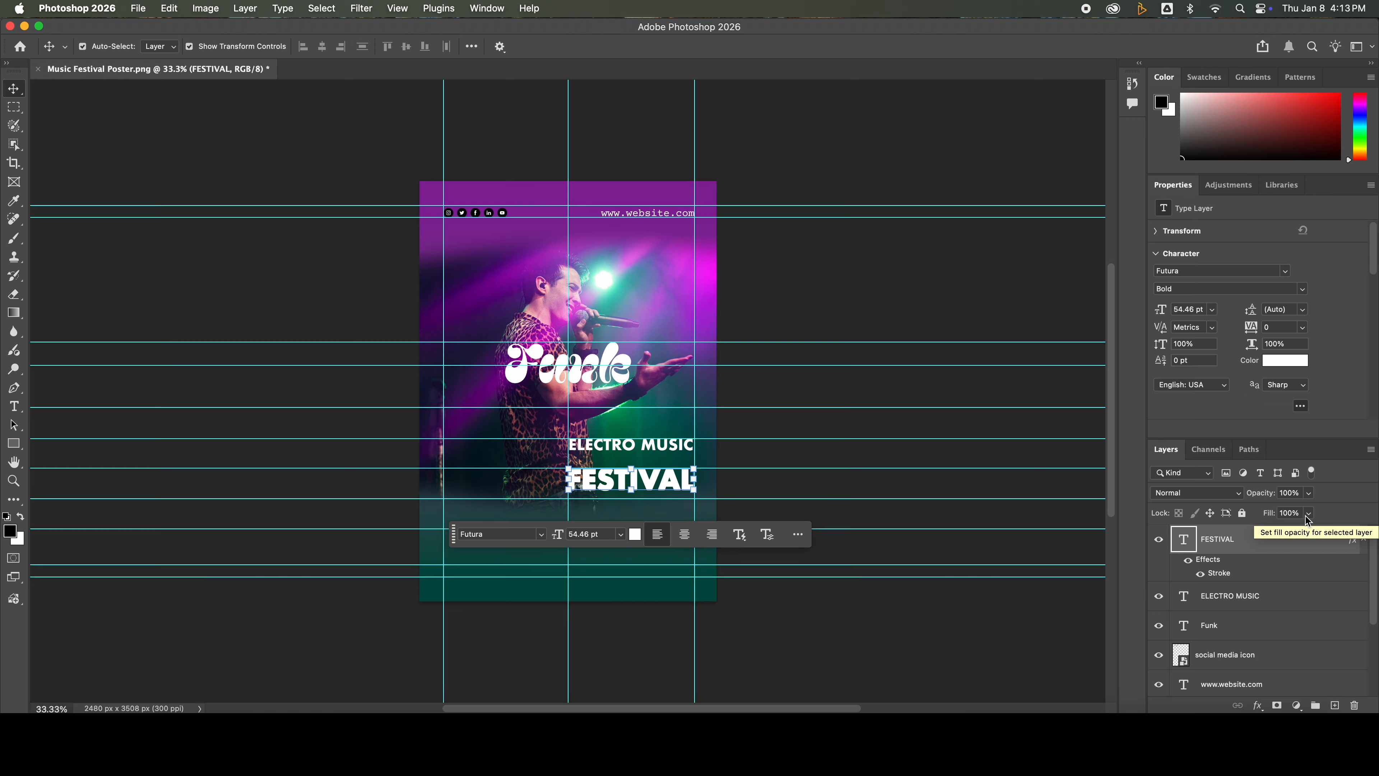
drag(1308, 535, 1223, 539)
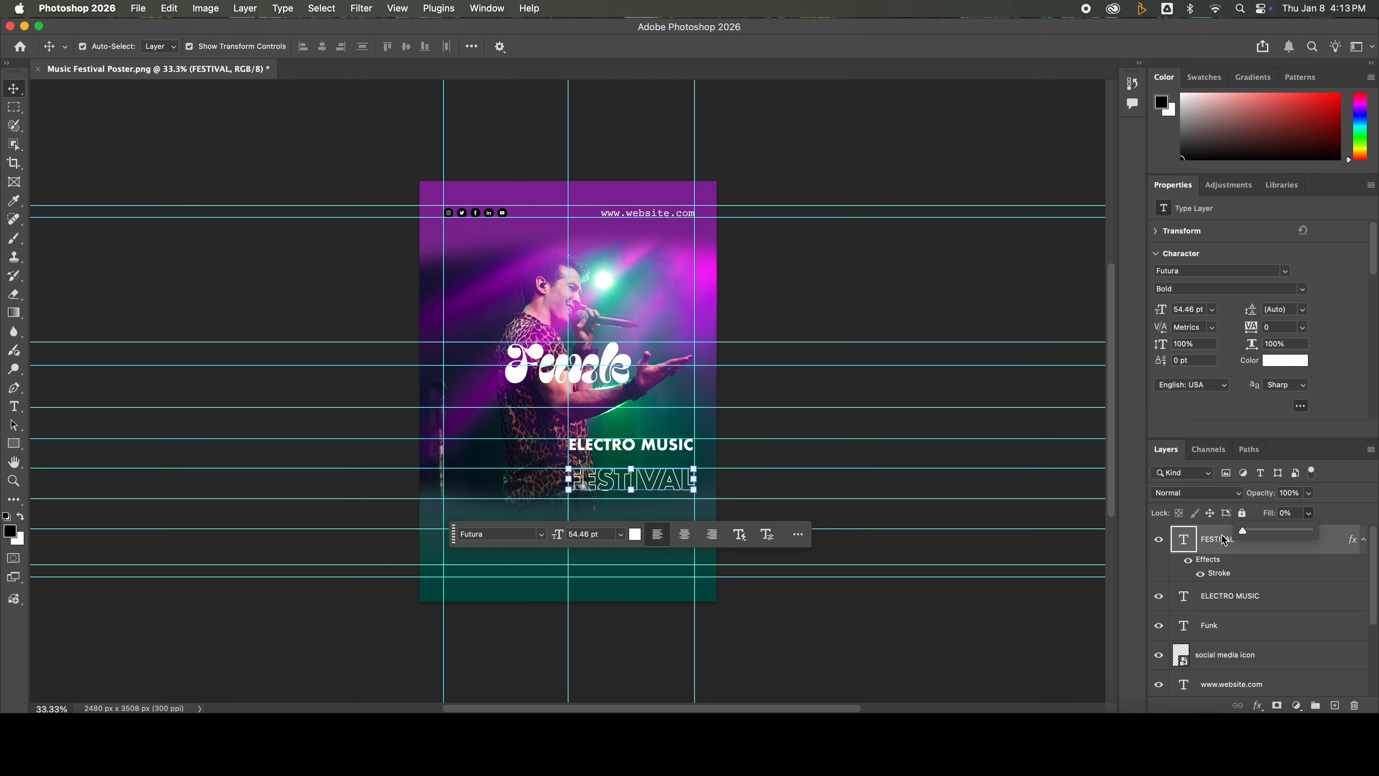
click(1351, 519)
double_click(1212, 575)
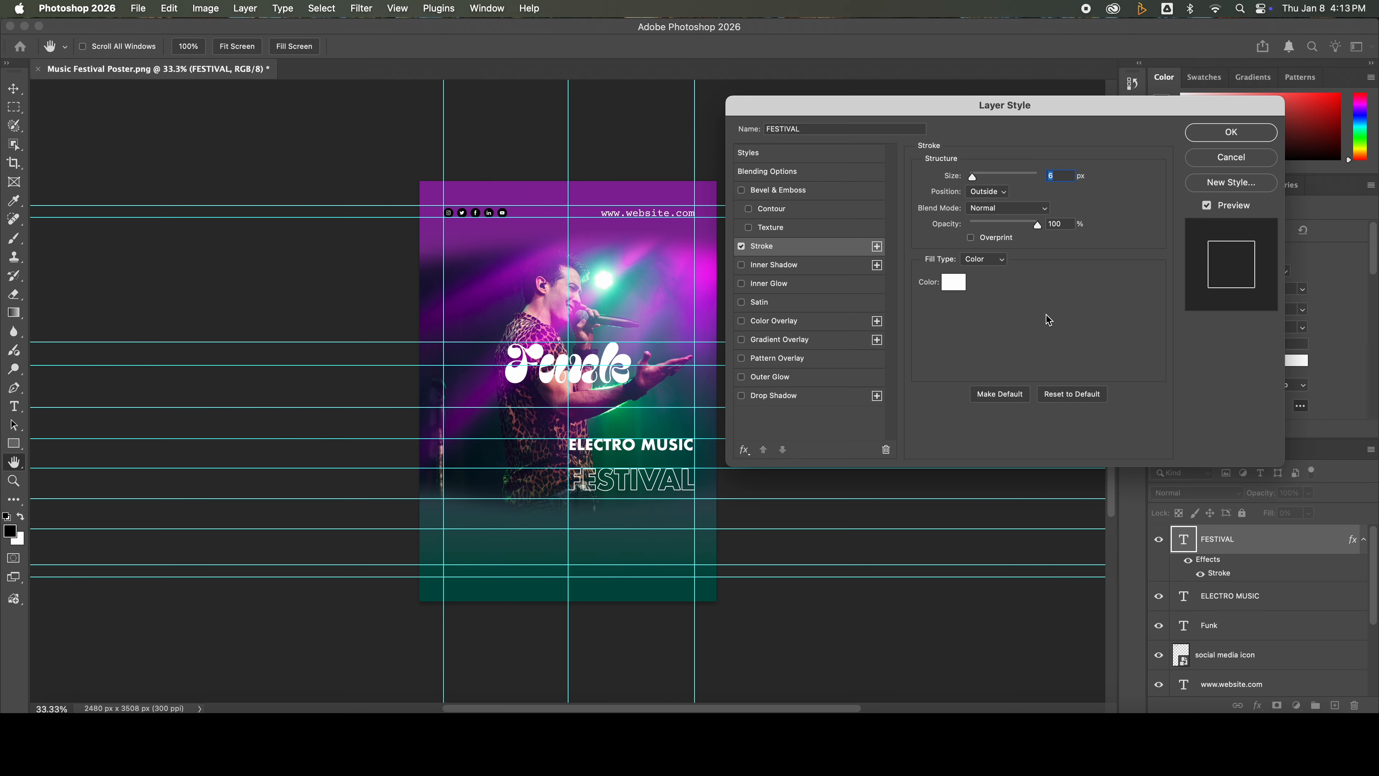
click(995, 190)
click(996, 206)
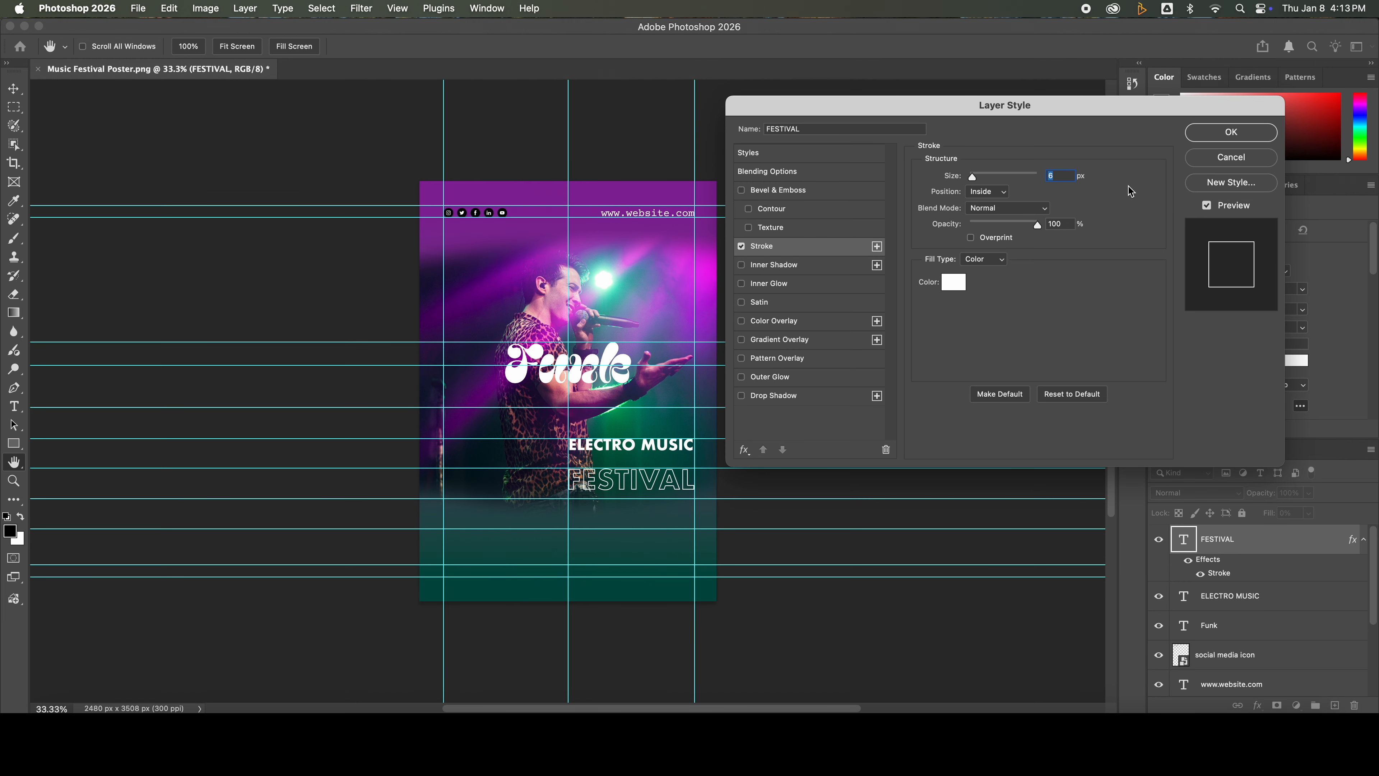
click(1253, 136)
Step: Move "ELECTRO MUSIC" down close to "FESTIVAL" and scale the grouped lines to about 95%, keeping them against the right margin guide
mouse_move(611, 449)
mouse_down()
mouse_move(566, 457)
mouse_move(600, 458)
mouse_up()
click(701, 500)
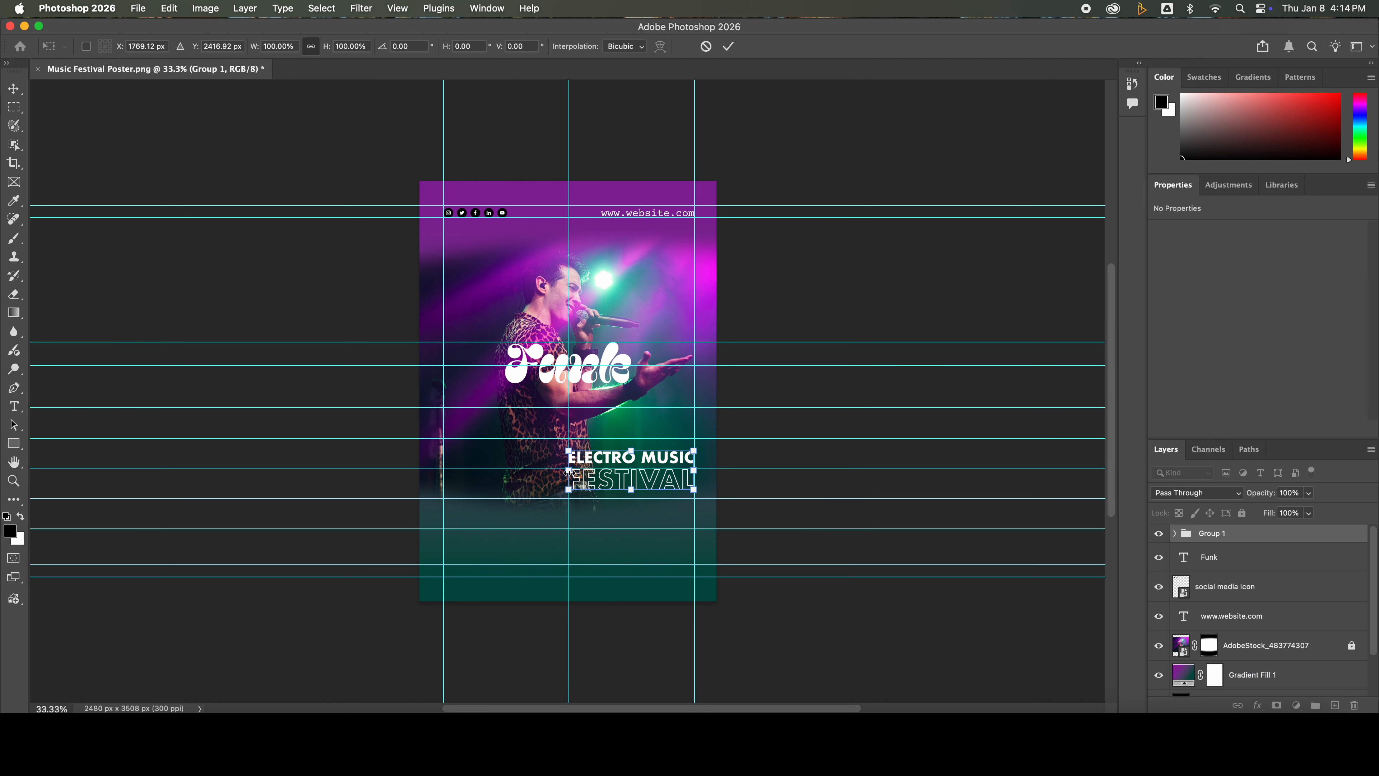
drag(571, 472, 574, 473)
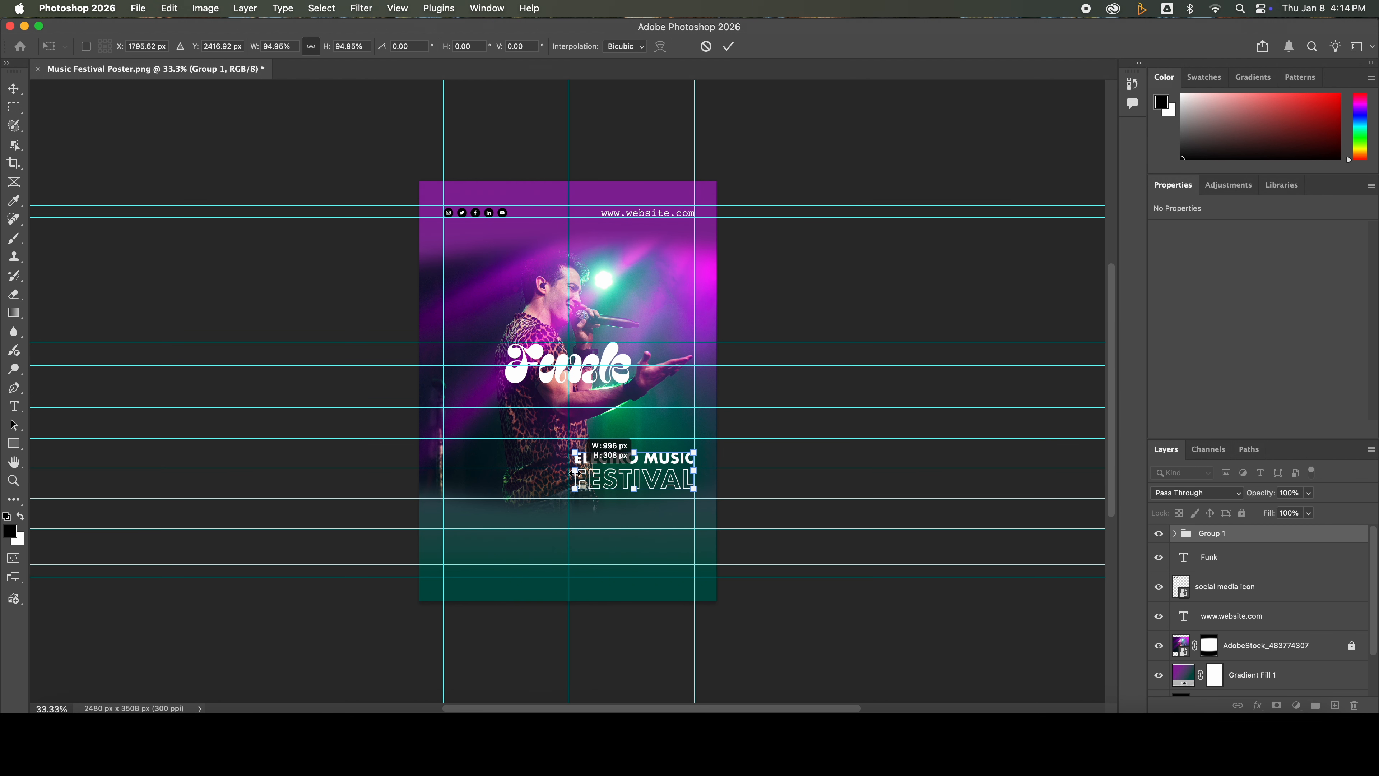
drag(574, 473, 574, 473)
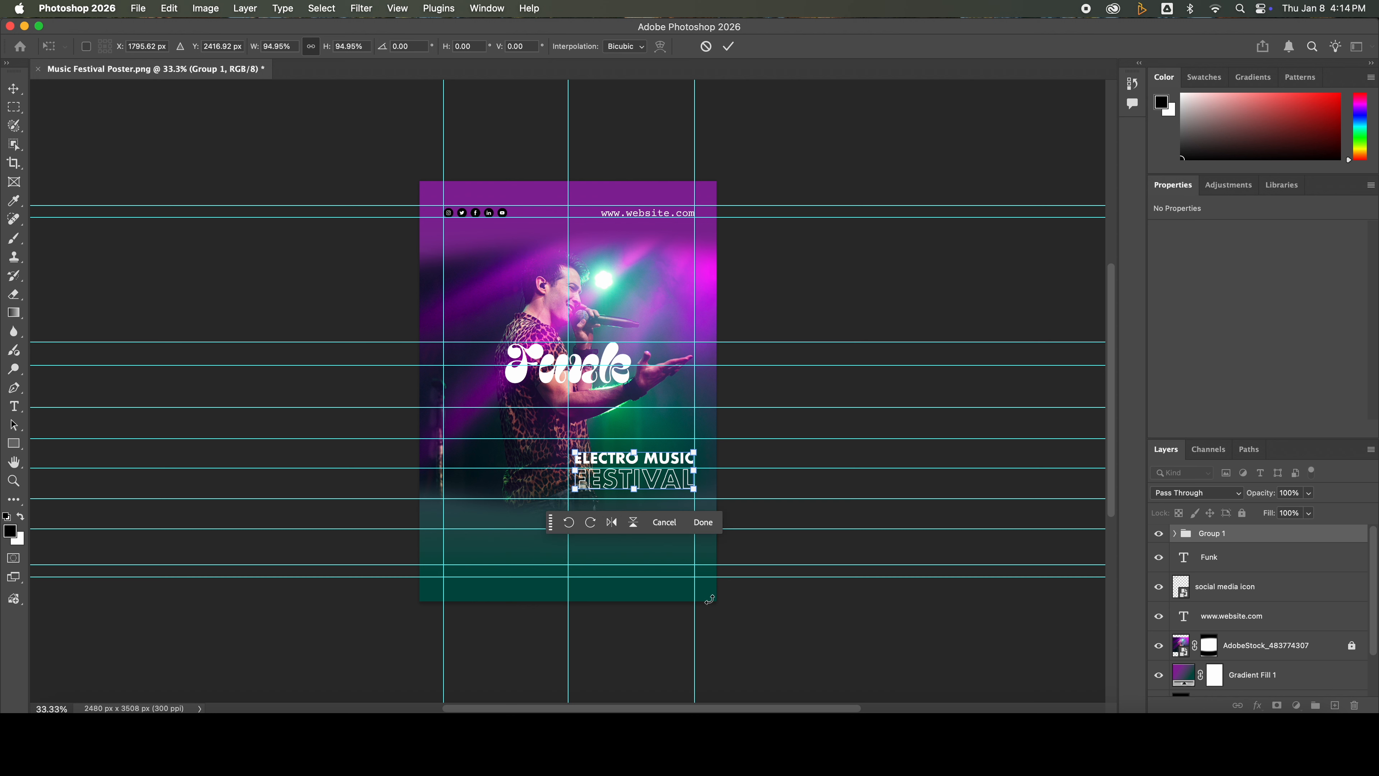
click(710, 524)
click(755, 648)
Step: Draw a narrow vertical rectangle of about 43 × 297 px, fill it white, and move it onto the centre guide beside the festival text
key(u)
drag(550, 457, 555, 493)
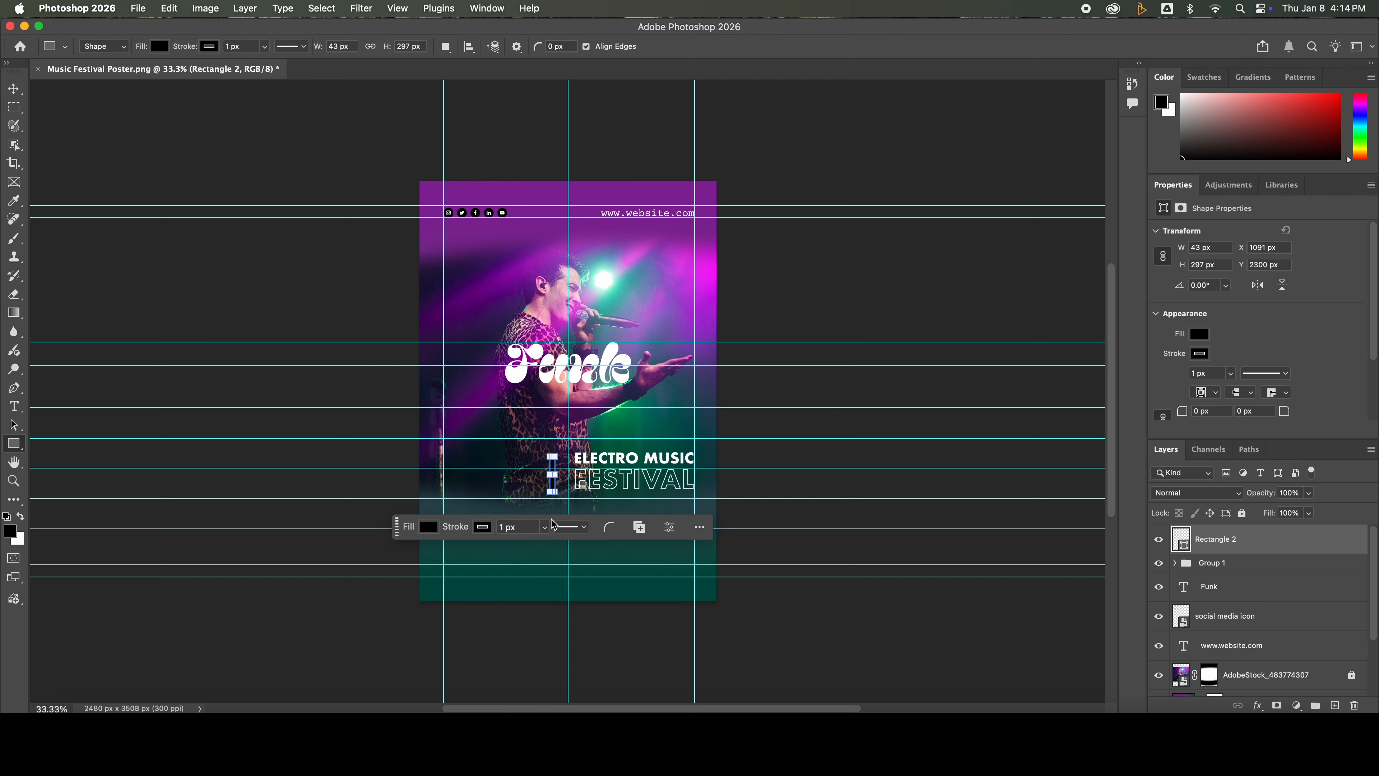
click(433, 529)
click(411, 515)
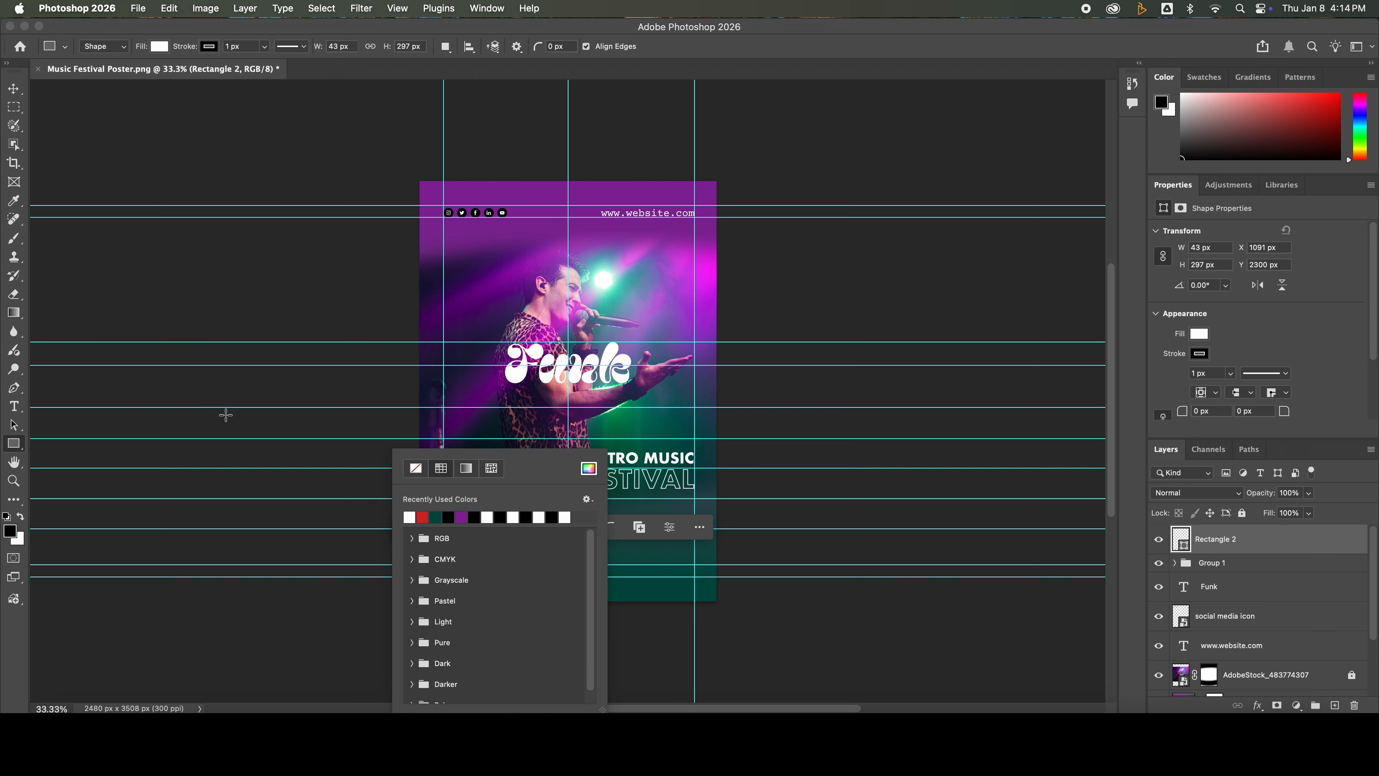
click(356, 611)
key(Escape)
key(v)
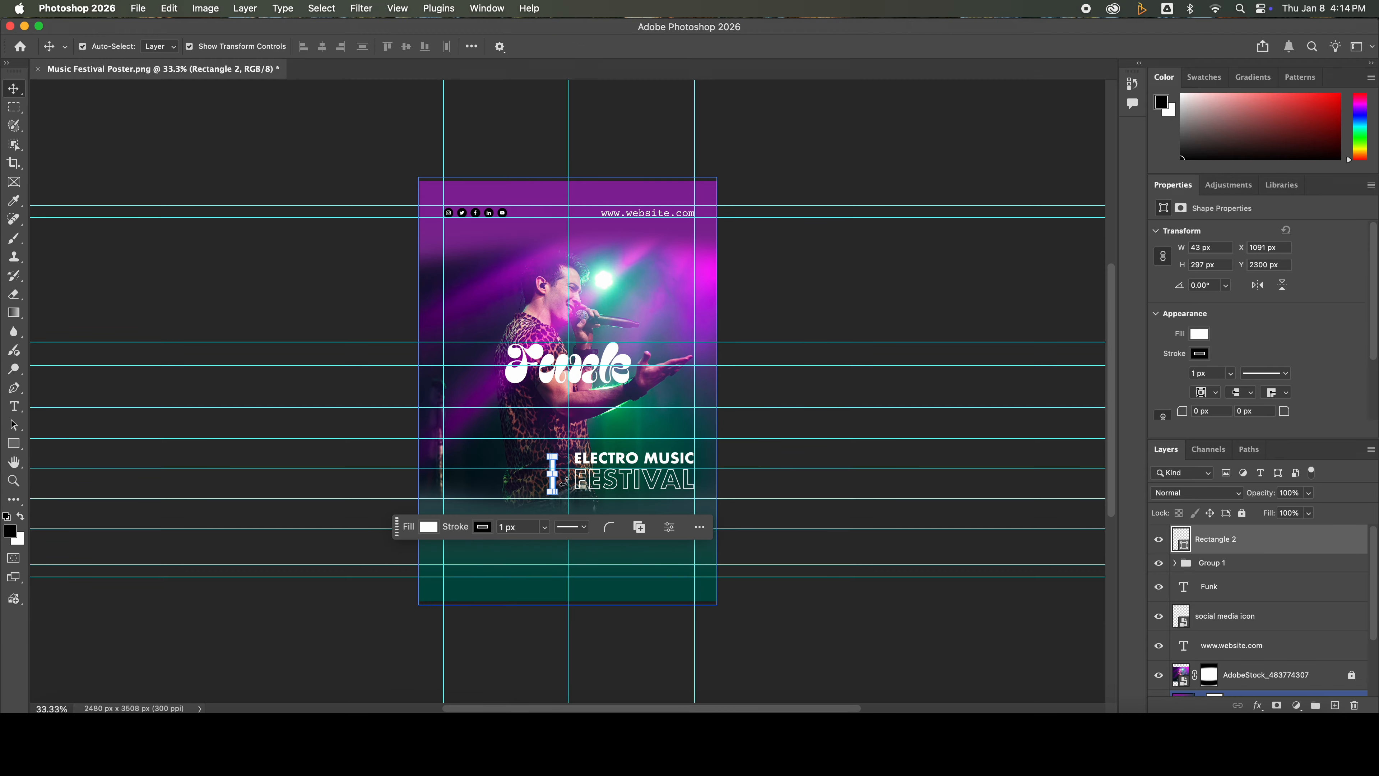
scroll(549, 488, down, 3)
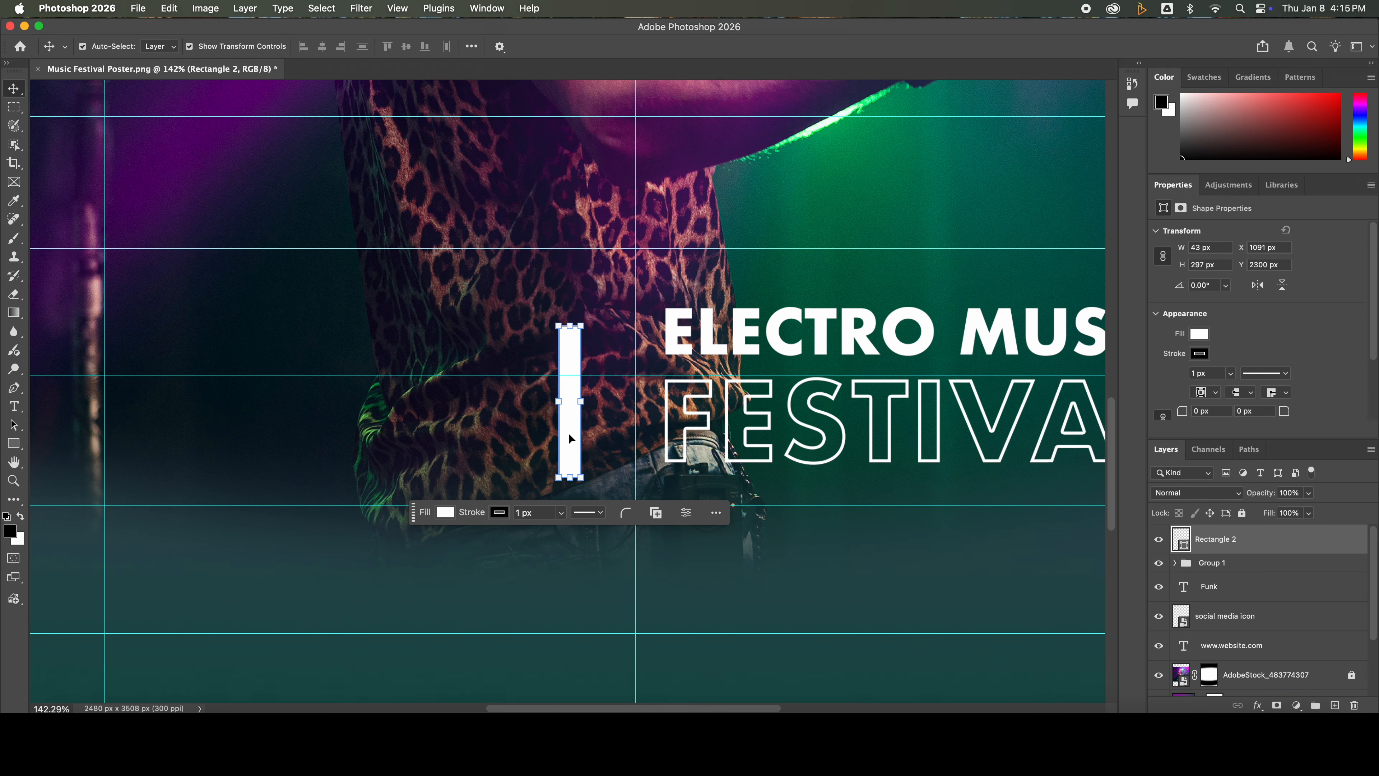
drag(569, 434, 638, 406)
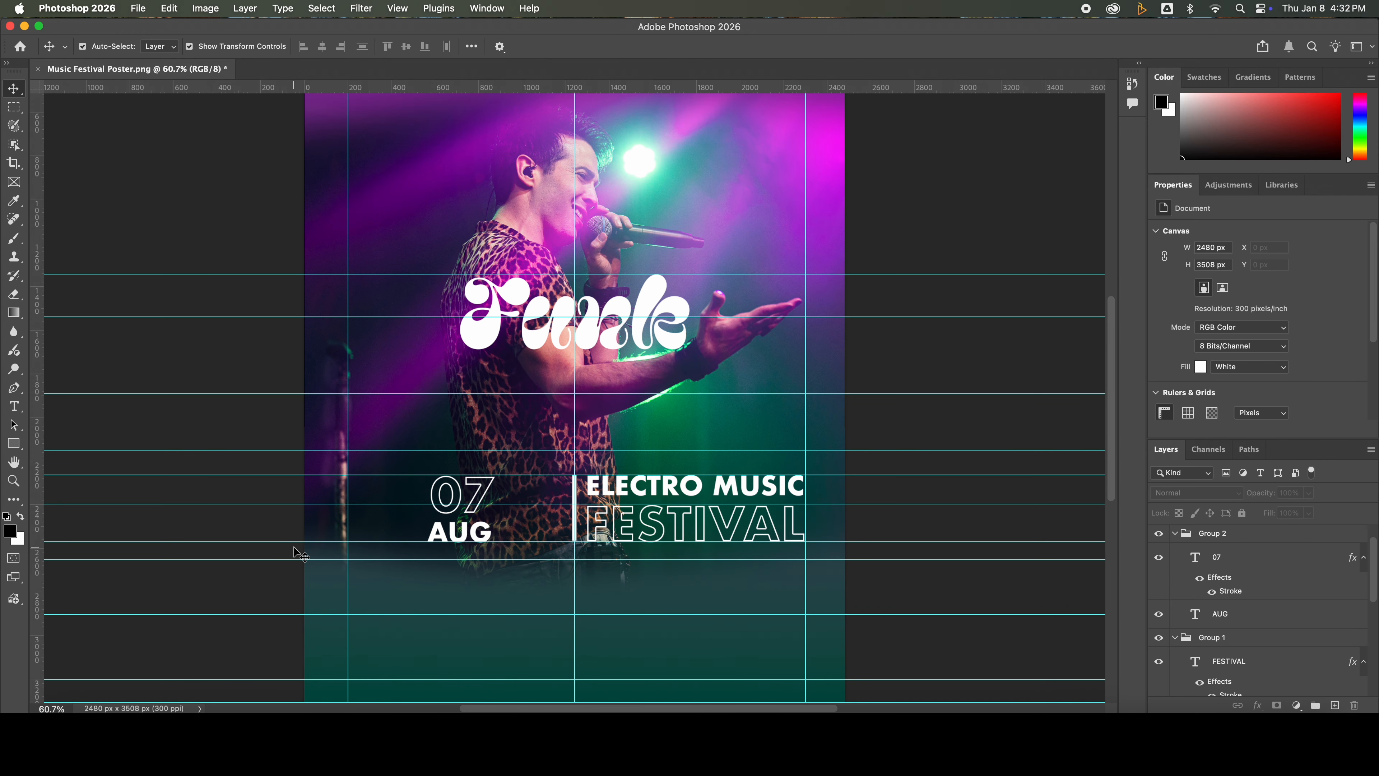
Step: Duplicate "ELECTRO MUSIC" below the event details, replace the copy with the DJ's stage name, and enlarge it centred on the middle guide
scroll(293, 546, down, 5)
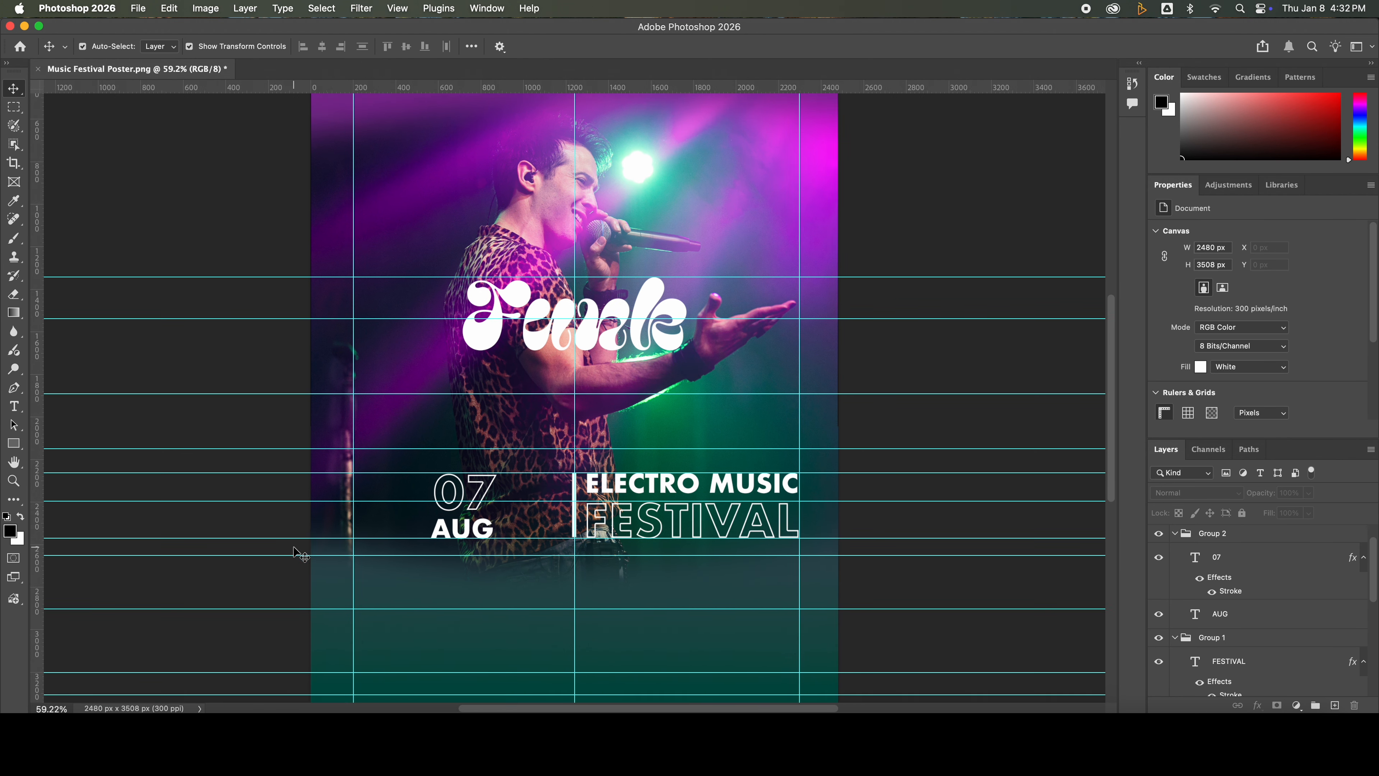
click(606, 448)
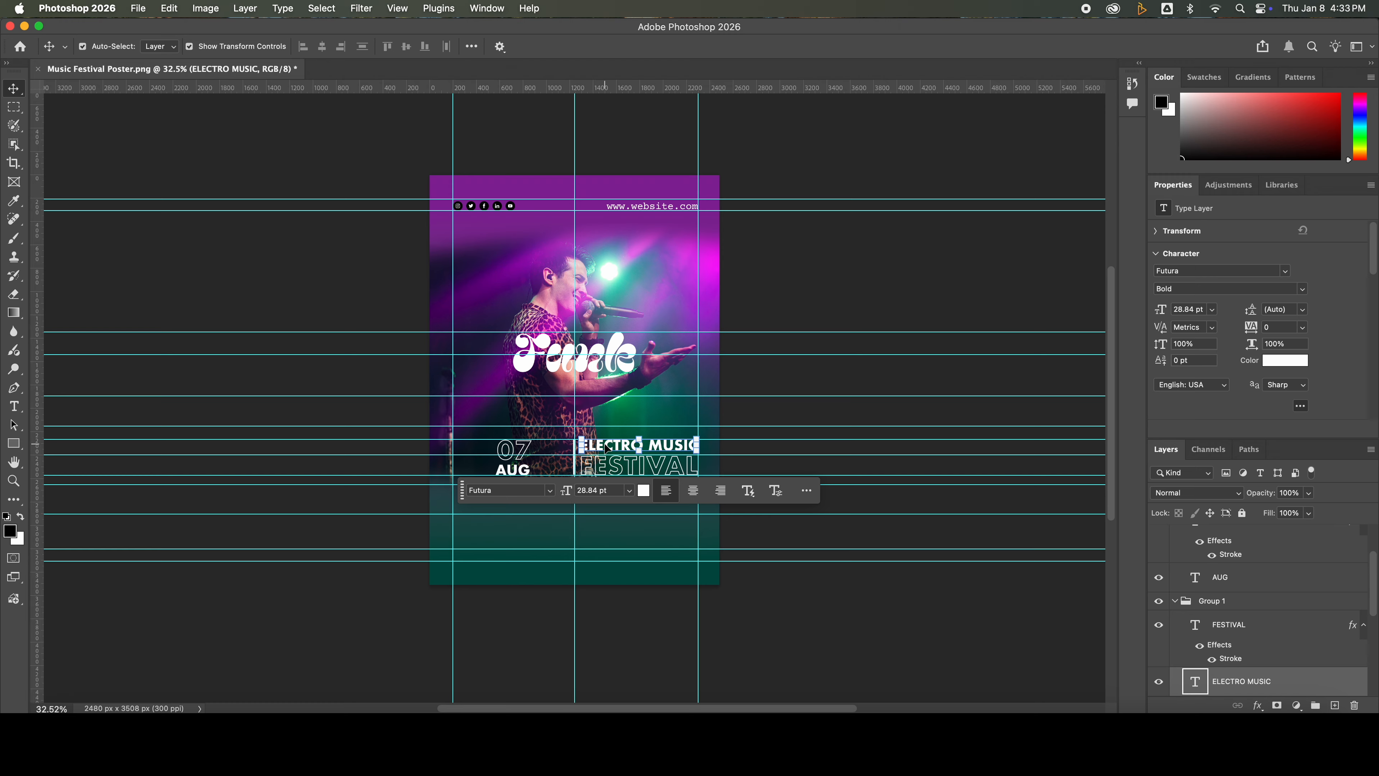
drag(606, 447, 540, 513)
double_click(541, 515)
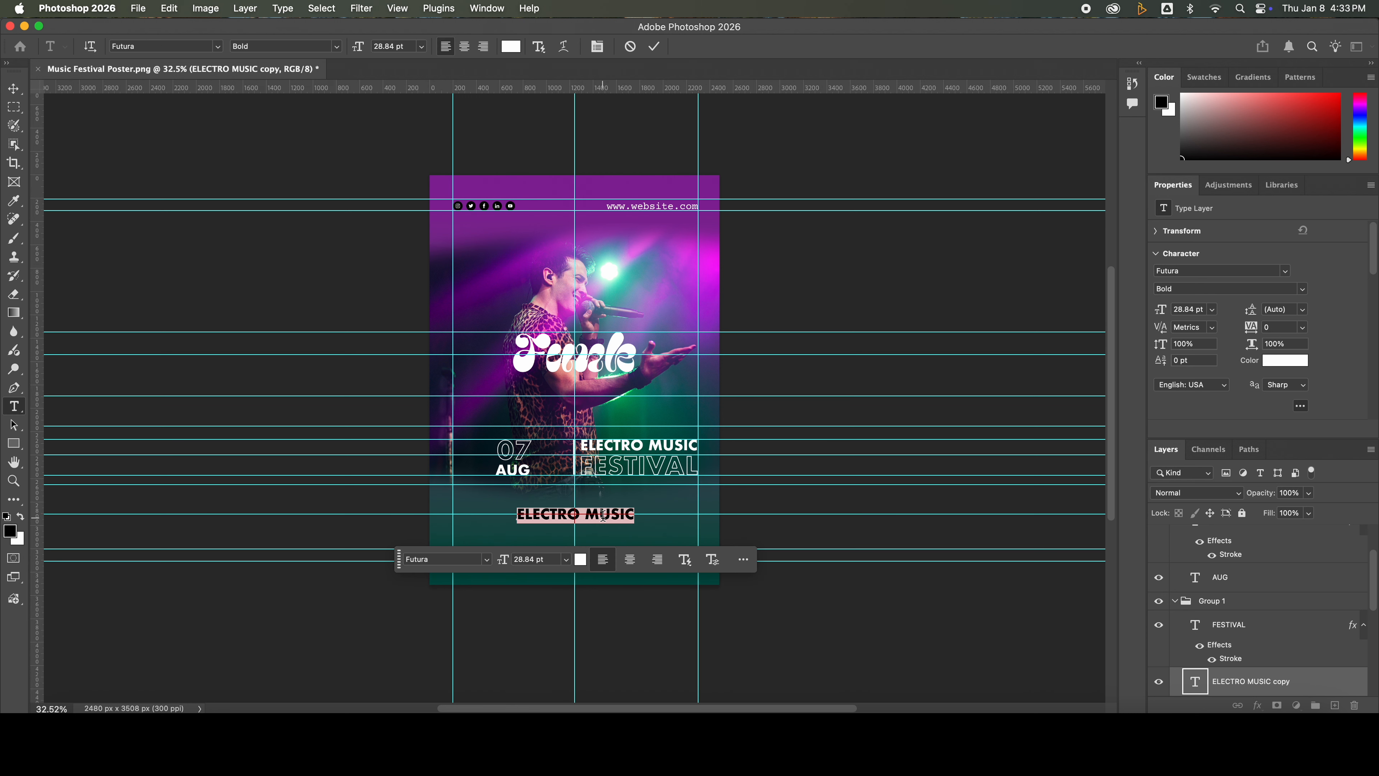
text(DJ)
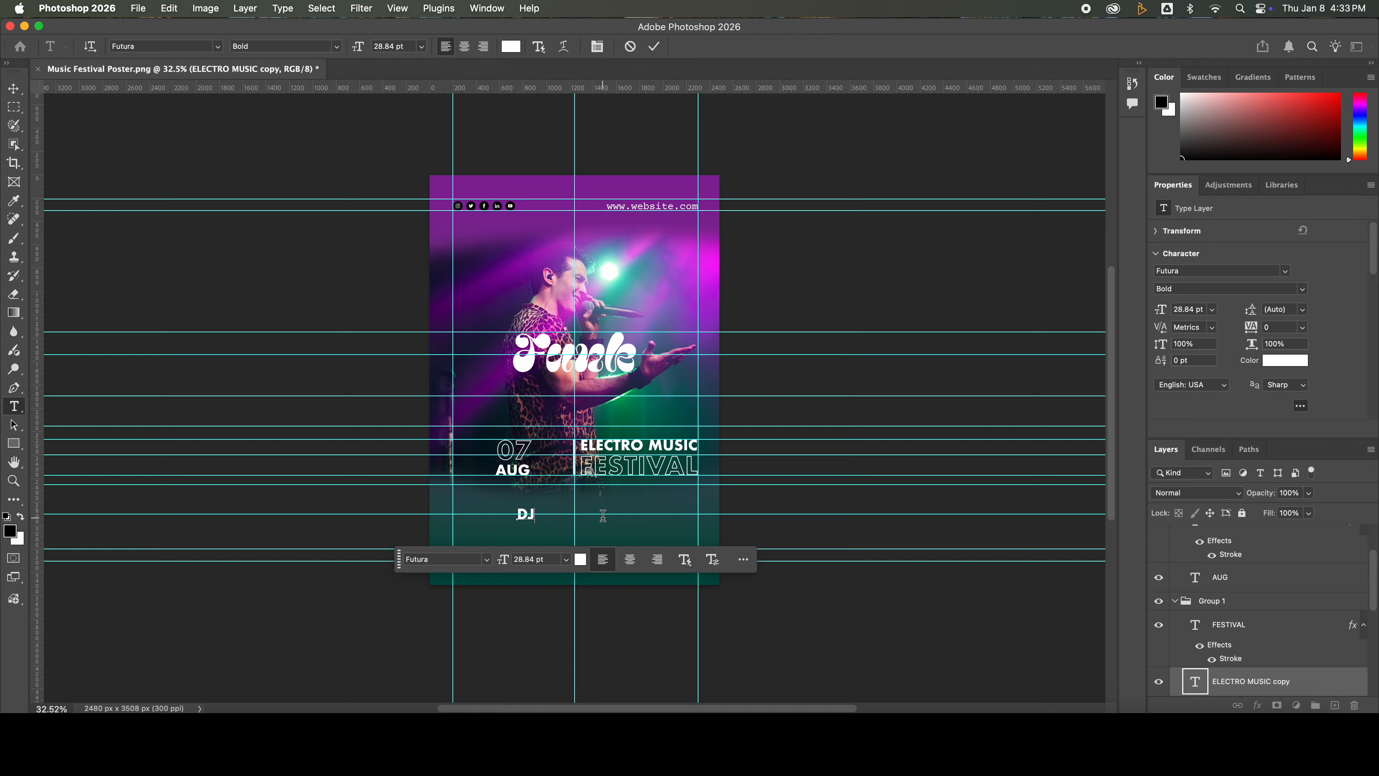
text( SANJ)
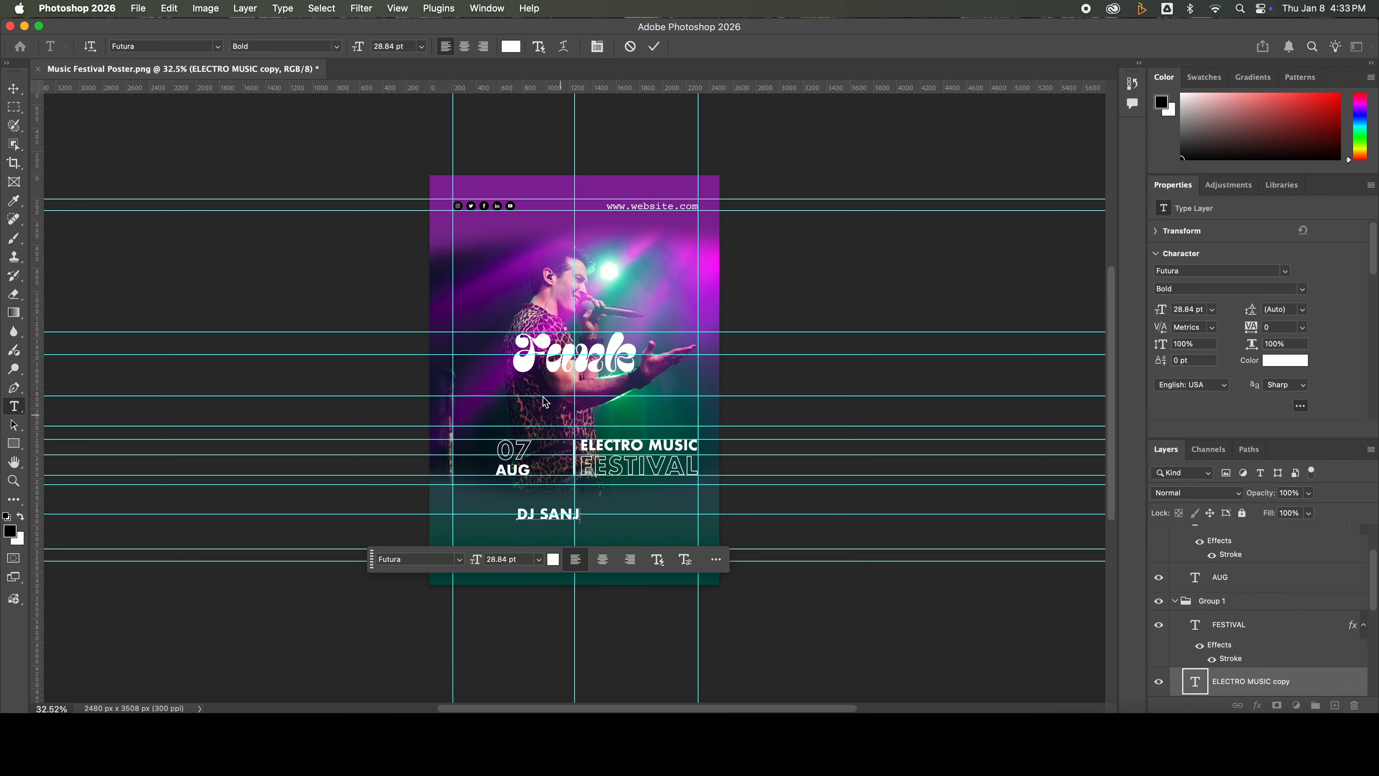
click(14, 88)
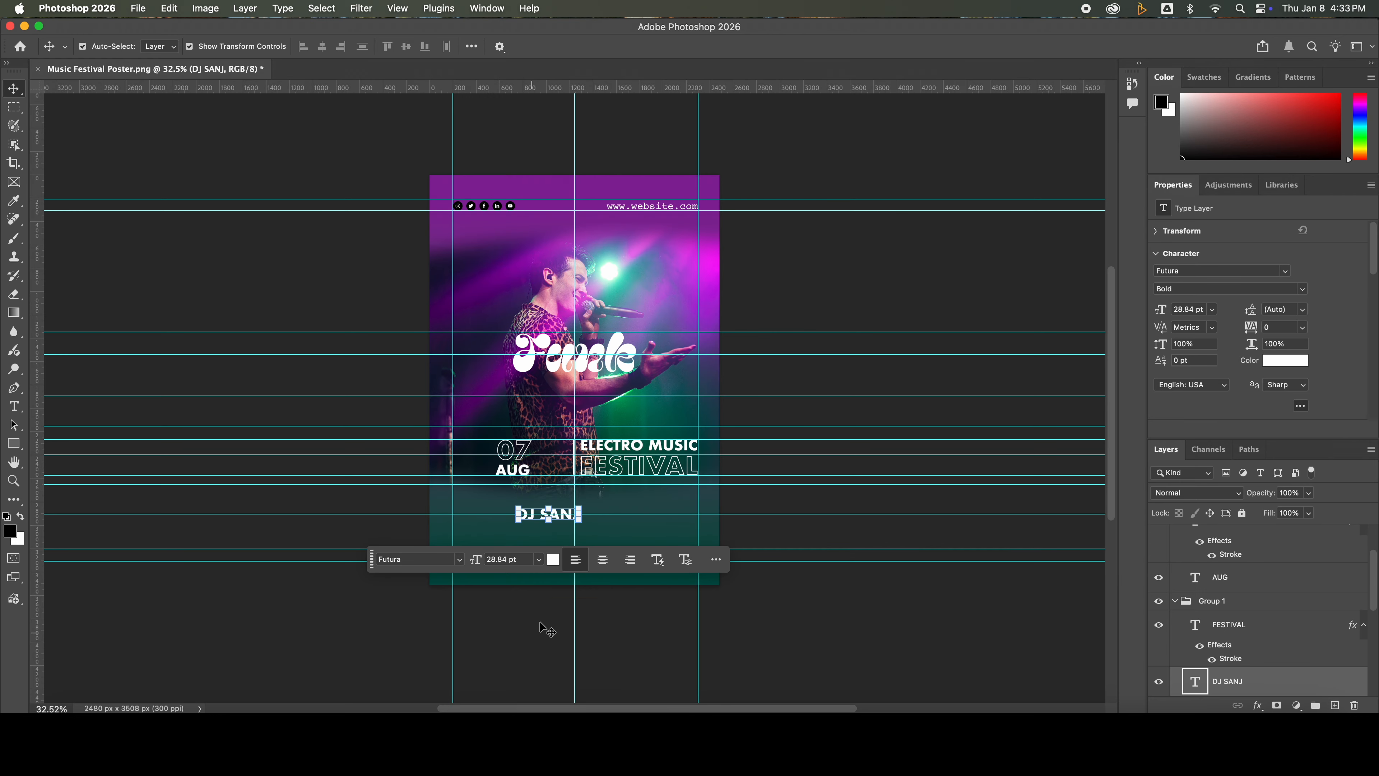
drag(556, 523, 630, 528)
Step: Draw an unfilled, white-outlined rectangle of about 948 × 250 px around the DJ's name and thicken its stroke to about 26.5 px
key(u)
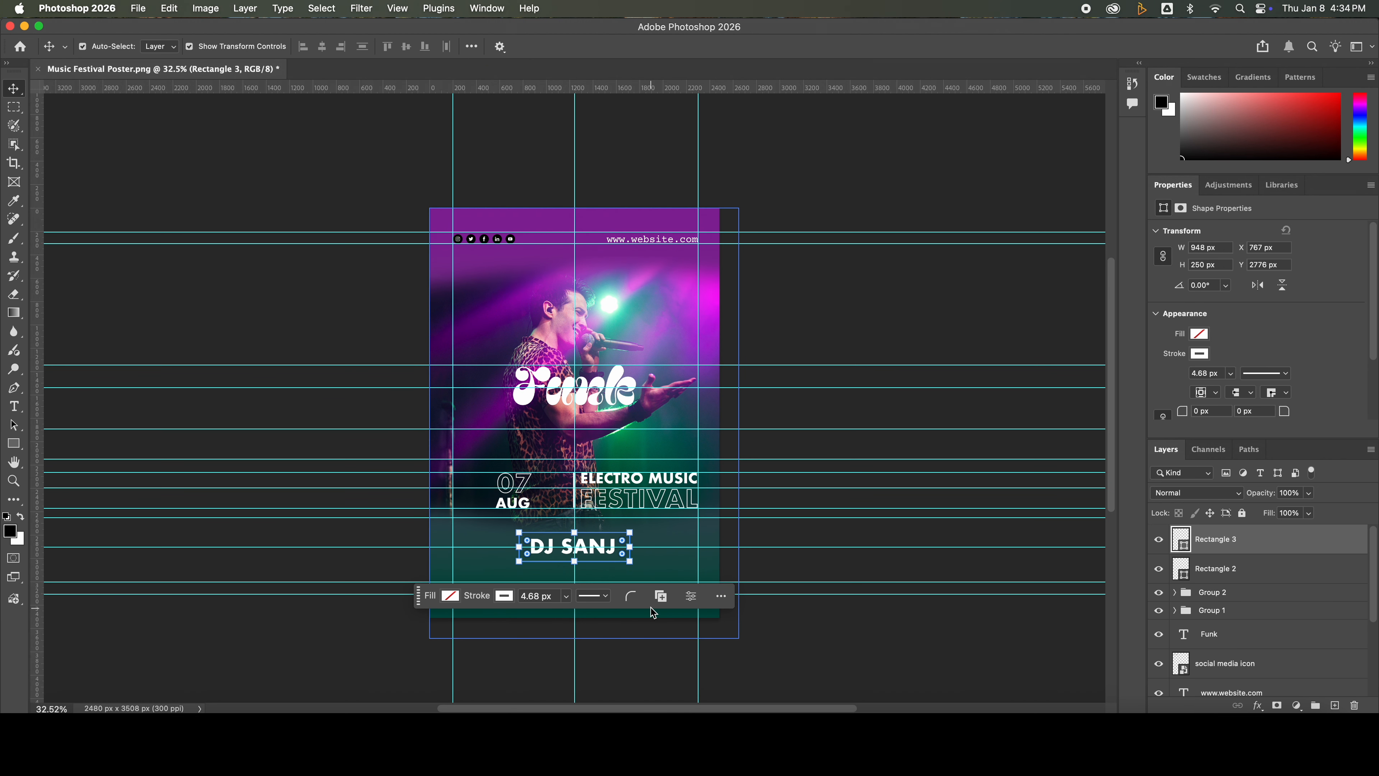
click(564, 602)
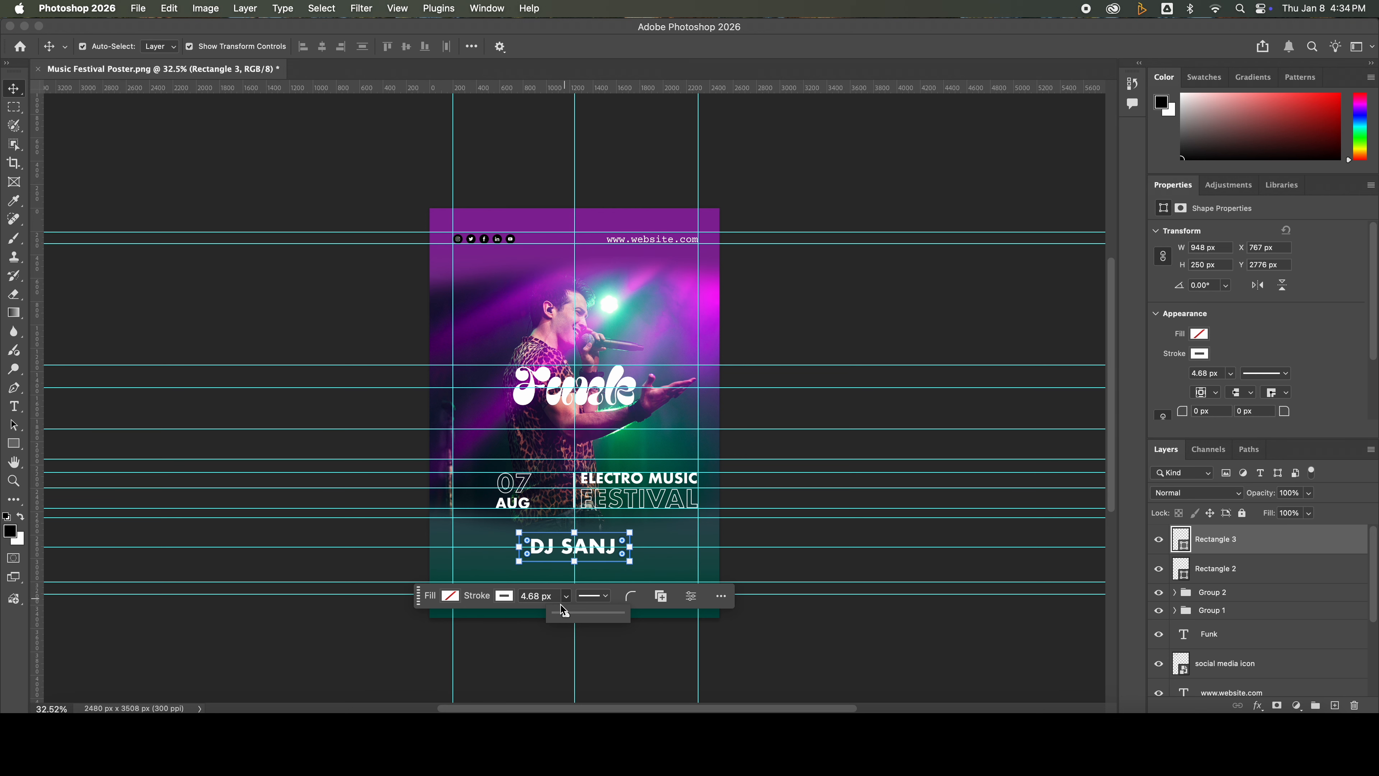
drag(565, 611, 576, 613)
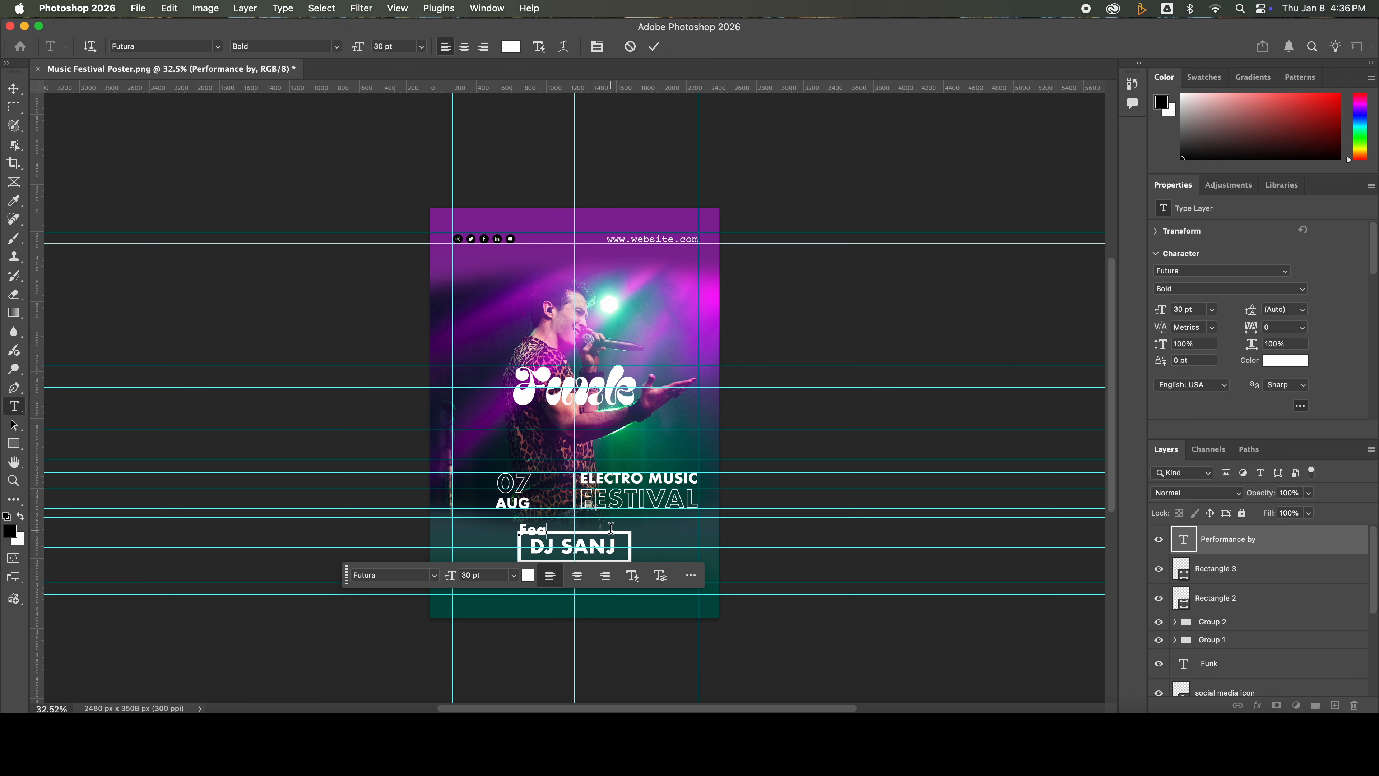
Step: Enter "Featuring" in Futura Bold, 30 pt, and centre it over the top edge of the DJ name's frame
text(turing)
click(13, 87)
drag(578, 536, 596, 533)
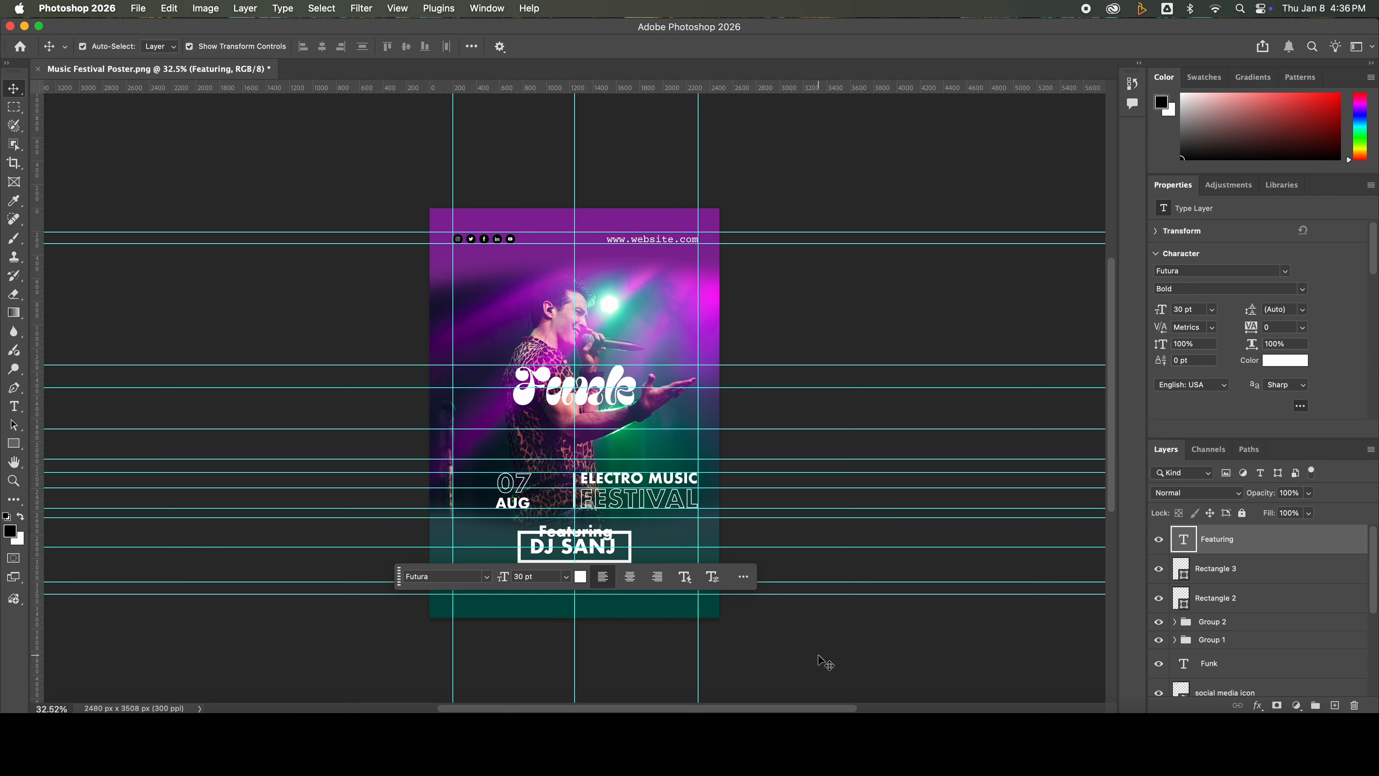
click(822, 659)
Step: Slightly enlarge the rectangular frame around the DJ's name, keeping it centred on the middle guide
click(610, 557)
mouse_move(632, 563)
mouse_down()
mouse_move(642, 569)
mouse_move(607, 555)
mouse_up()
key(Return)
click(637, 585)
Step: Nudge "Featuring" down onto the frame's top edge and select the area around the word with a rectangular marquee
click(605, 535)
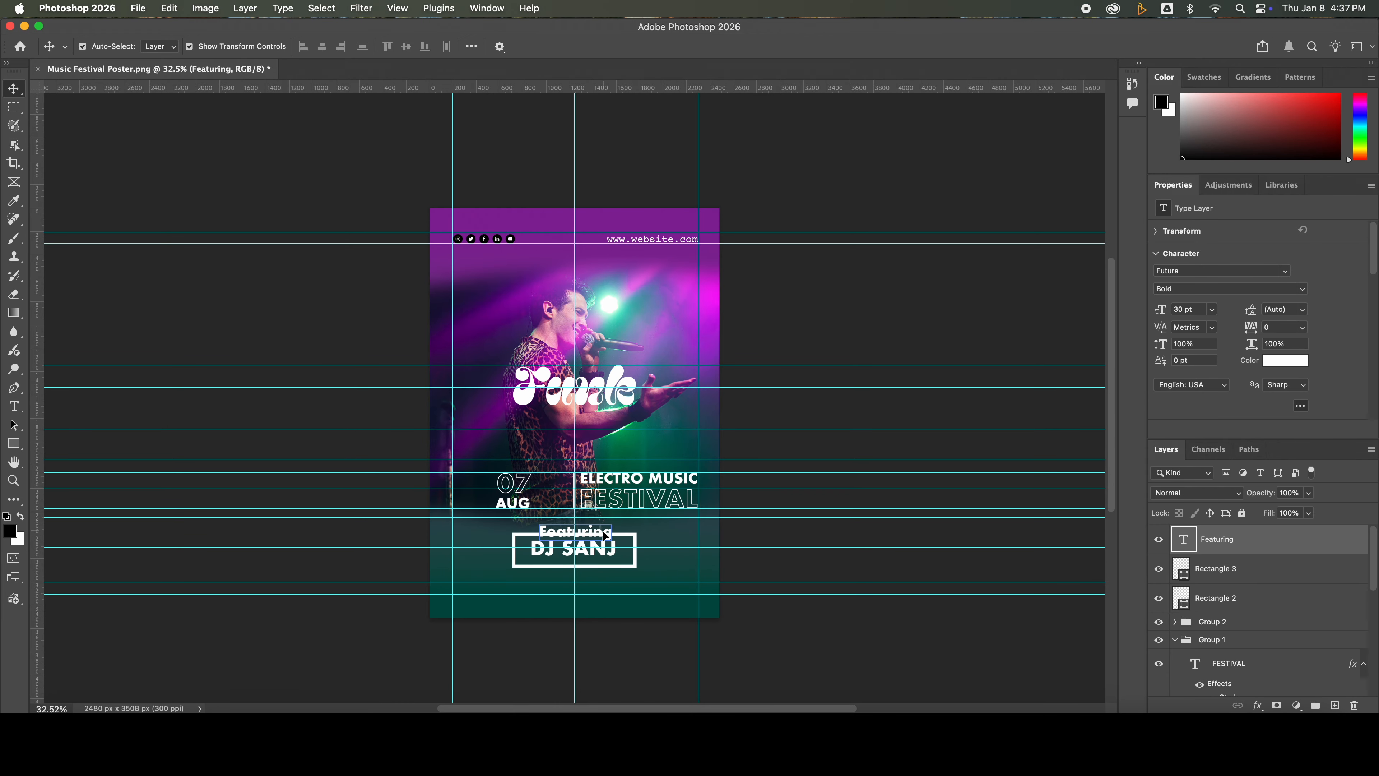
mouse_move(606, 536)
mouse_down()
mouse_move(562, 540)
mouse_move(618, 544)
mouse_up()
key(m)
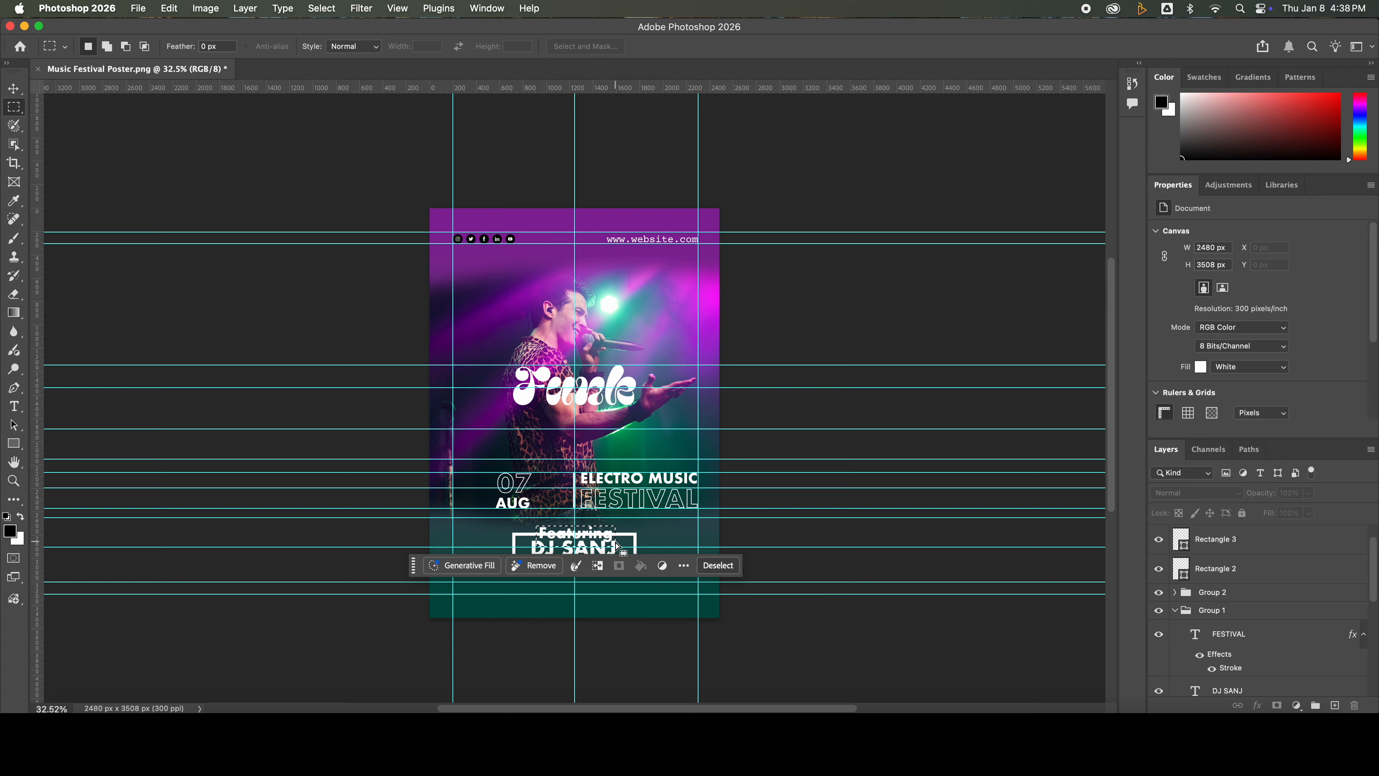
Step: Rasterize the frame's shape layer and erase its top line inside the selection behind "Featuring"
key(v)
right_click(1230, 541)
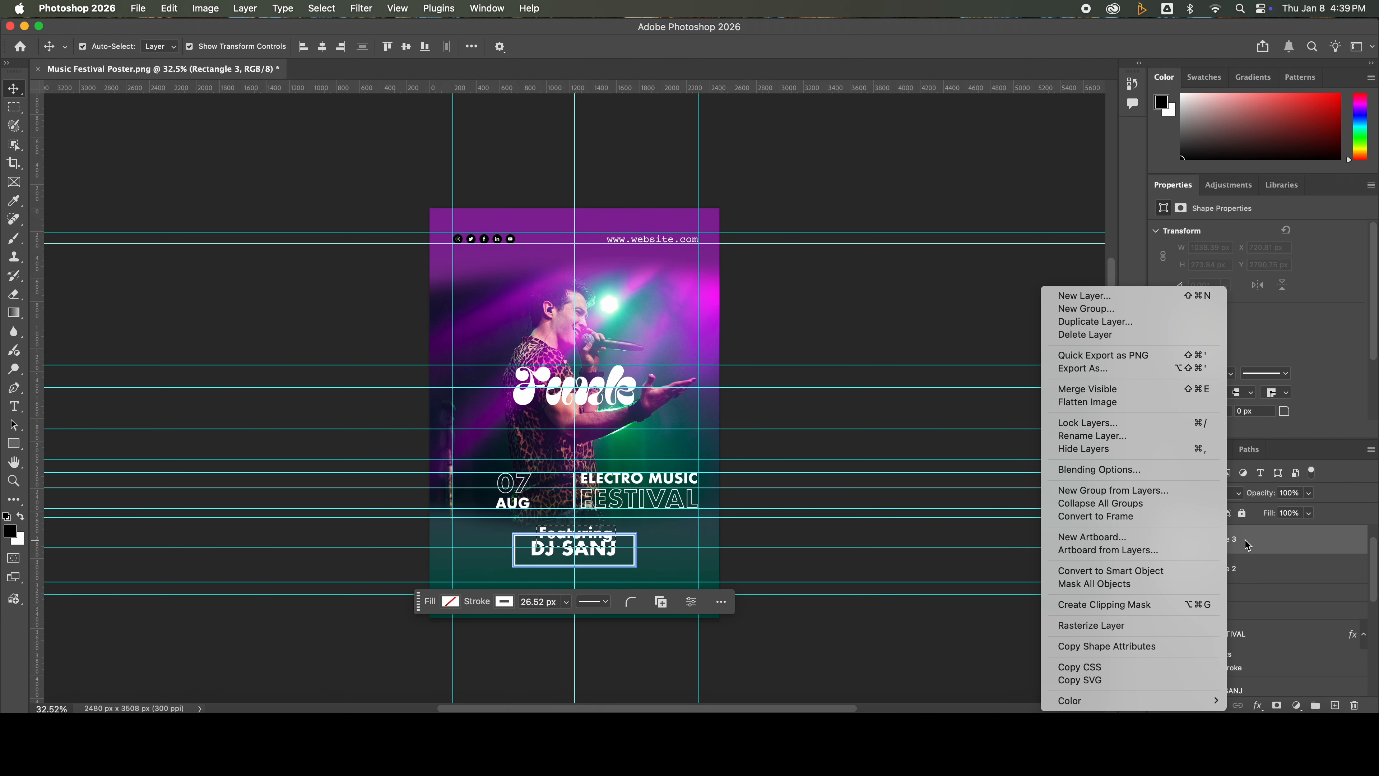
click(1122, 624)
key(e)
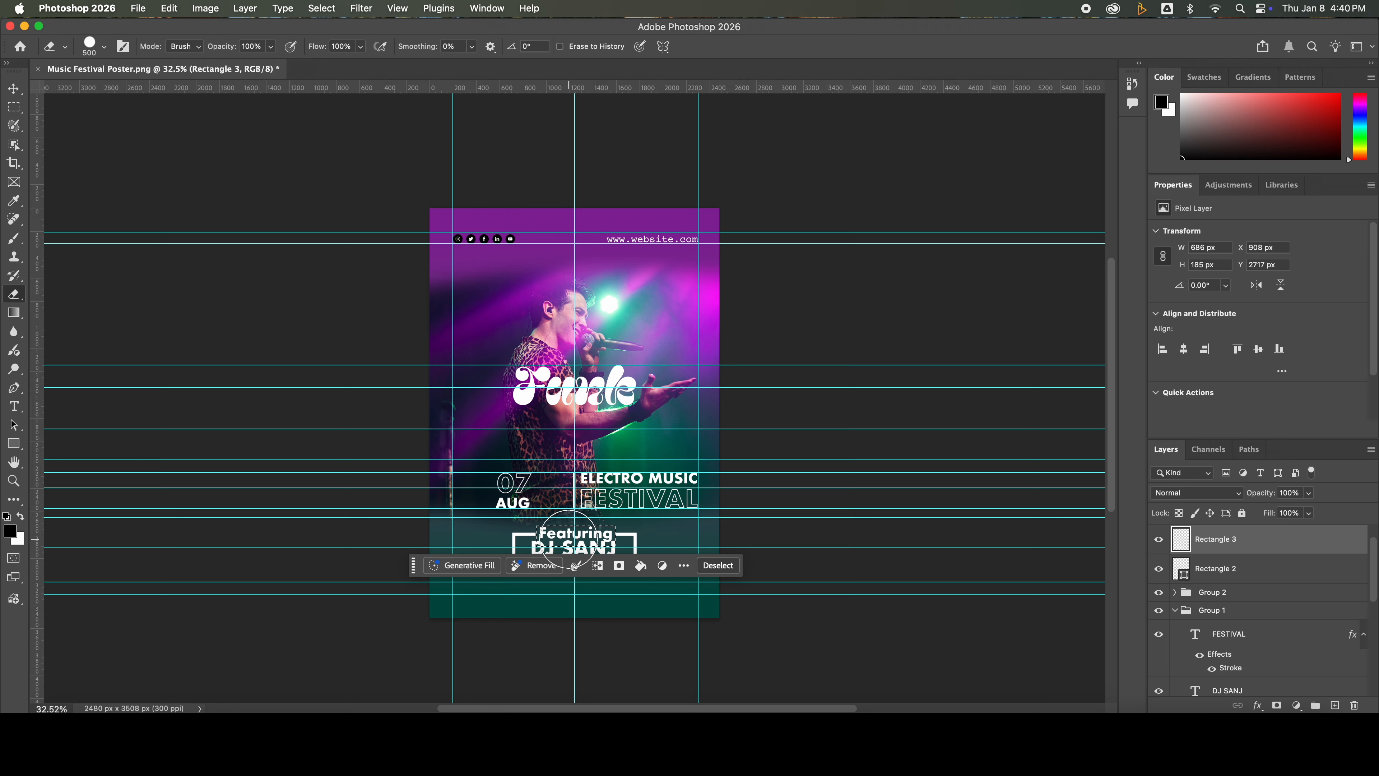
Step: Clear the selection and adjust the DJ name's vertical position inside its frame
key(v)
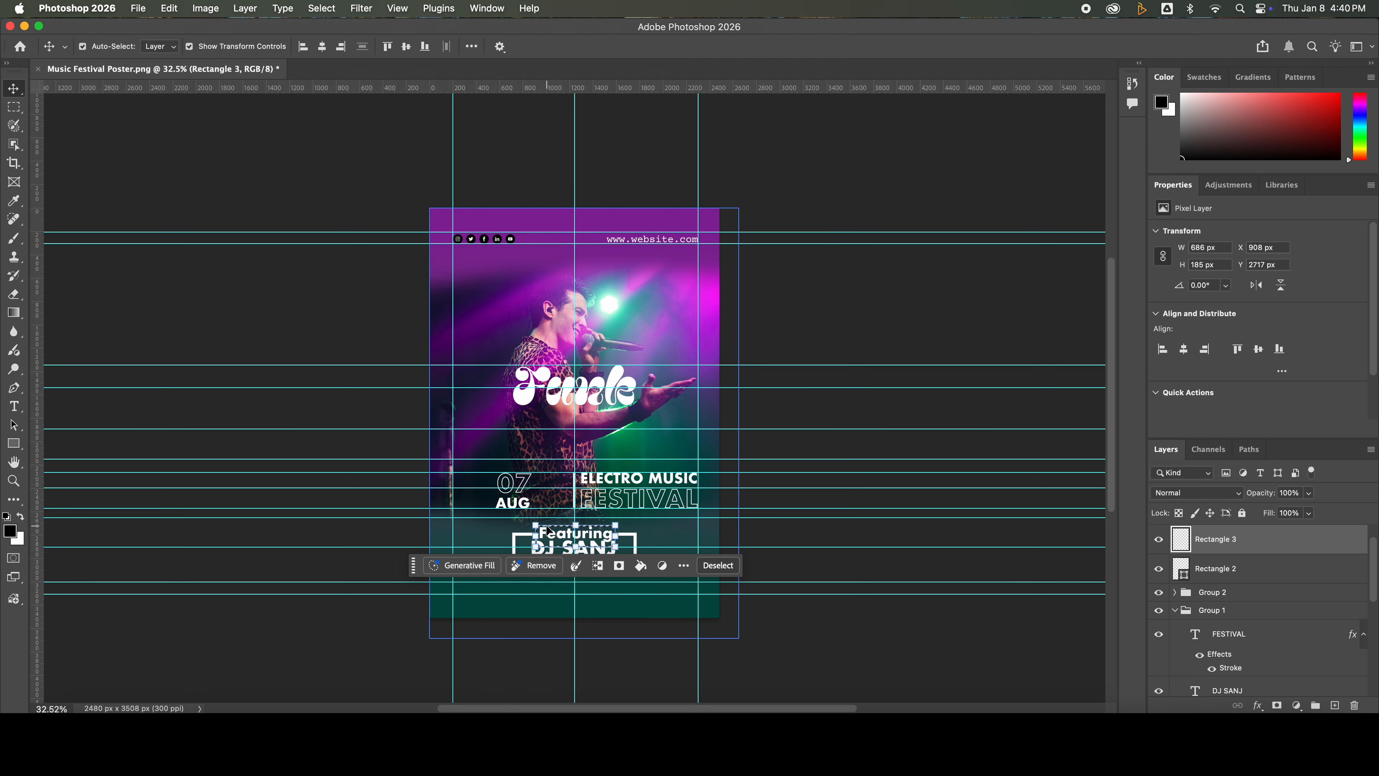
click(389, 654)
key(super+d)
mouse_move(601, 545)
mouse_down()
mouse_move(611, 534)
mouse_move(600, 533)
mouse_up()
key(shift+Up)
key(shift+Up)
Step: Scale the word "Featuring" down to about 82.5% and centre it in the gap in the frame's top edge
click(761, 657)
click(596, 535)
drag(581, 535, 588, 540)
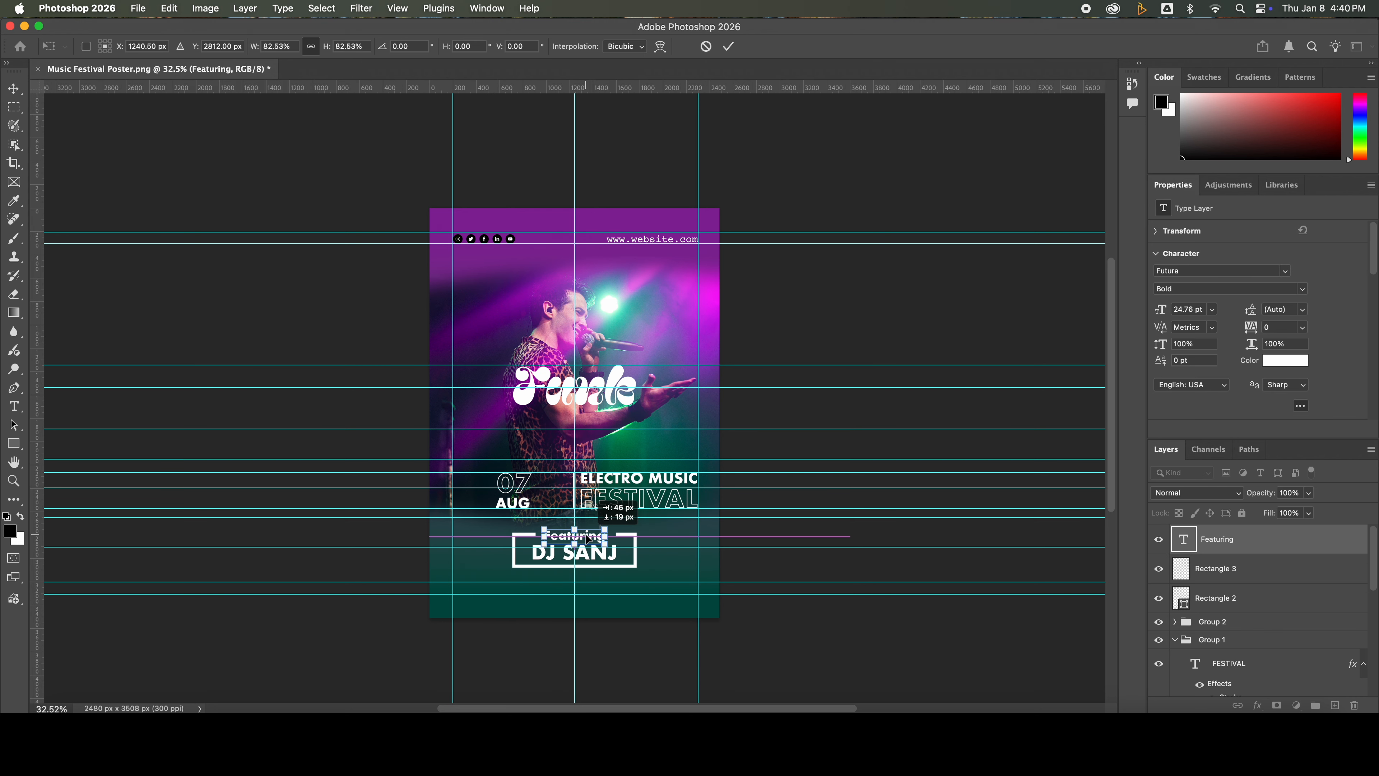
key(Return)
Step: Duplicate the website text to the poster's lower right, change it to "More Information" and align it with the right guide
click(669, 240)
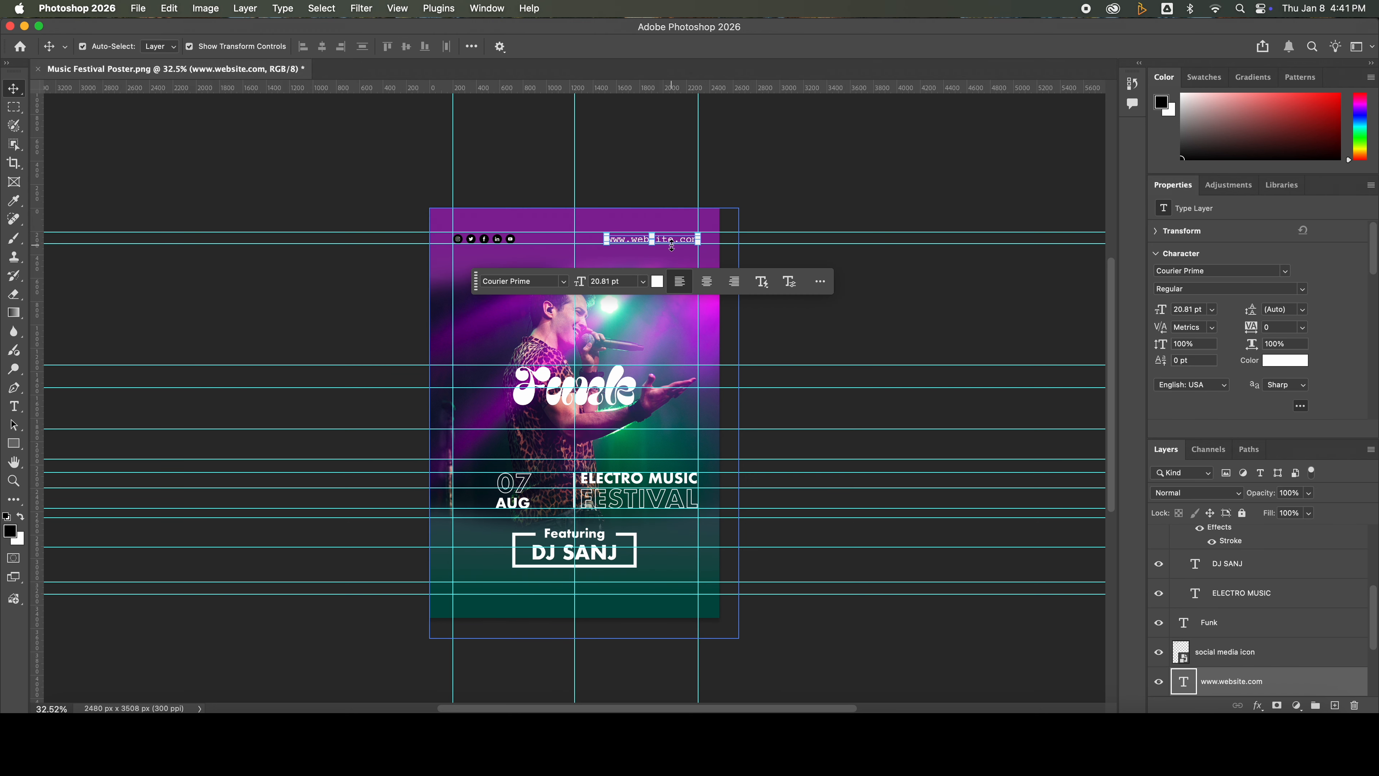
drag(685, 242, 686, 540)
double_click(686, 537)
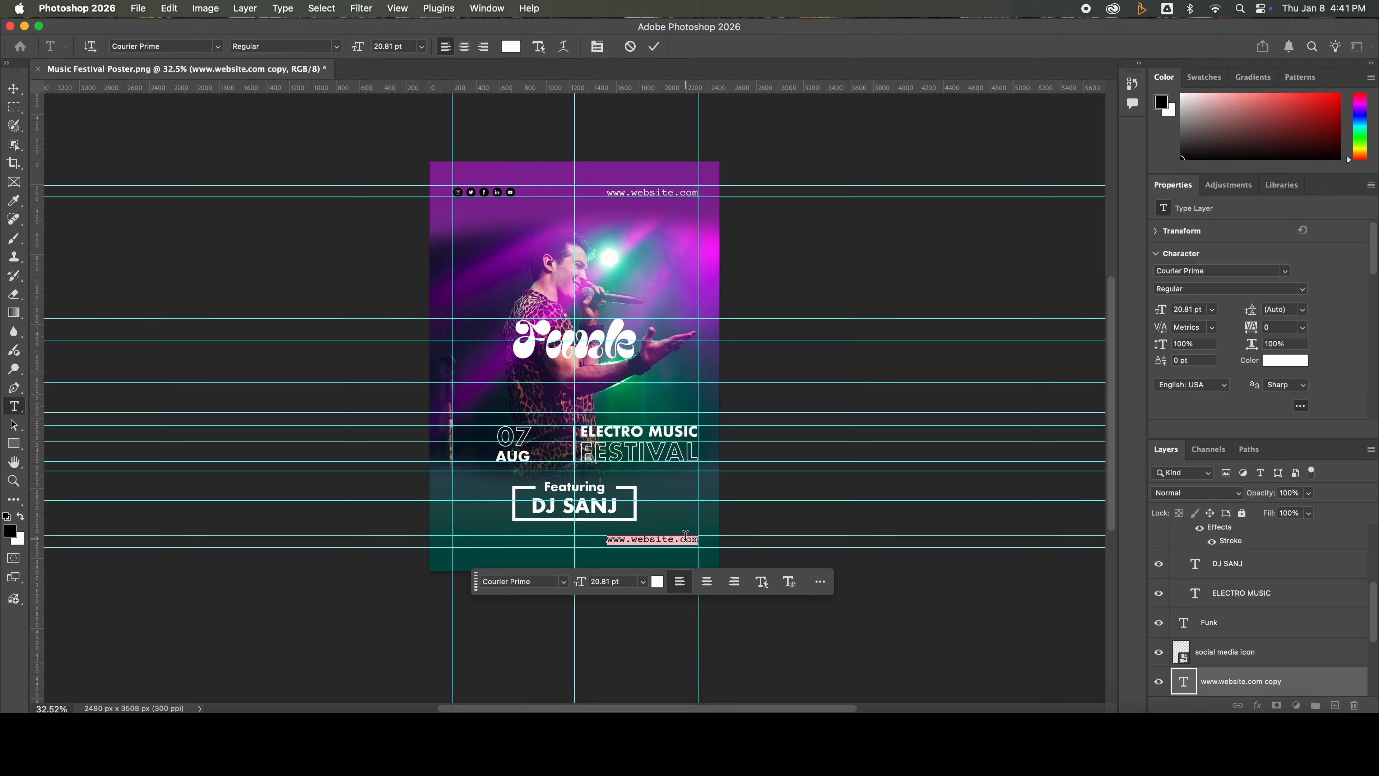
text(More )
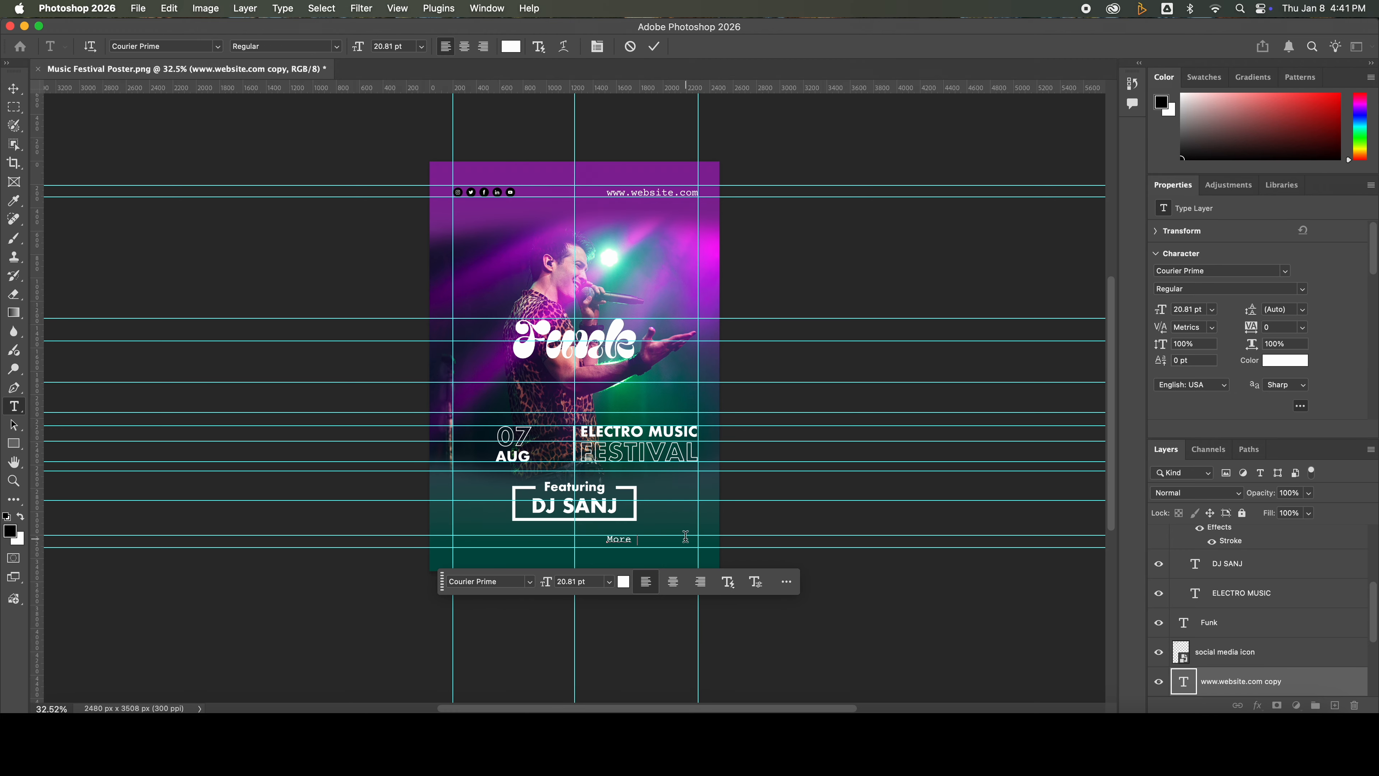
text(Informa)
text(r)
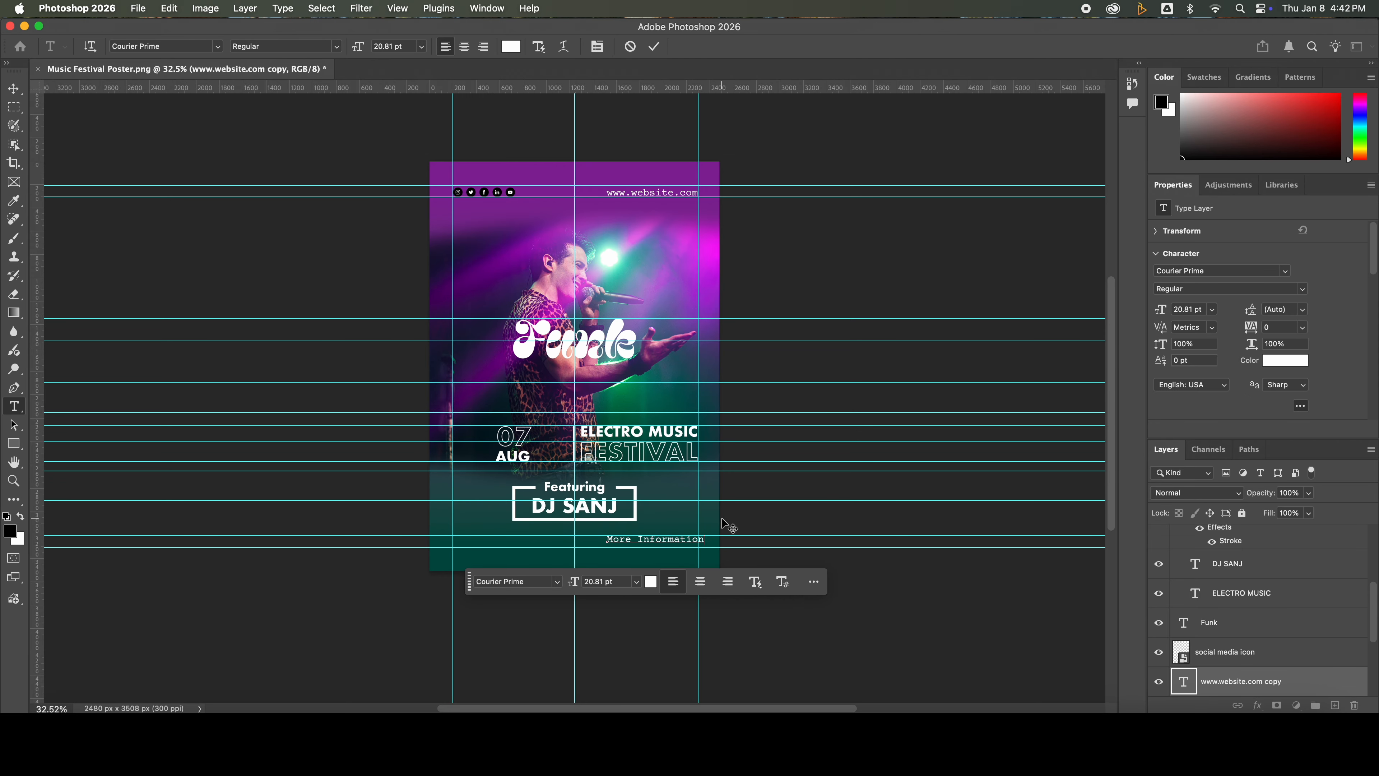
scroll(512, 493, down, 4)
scroll(466, 440, up, 1)
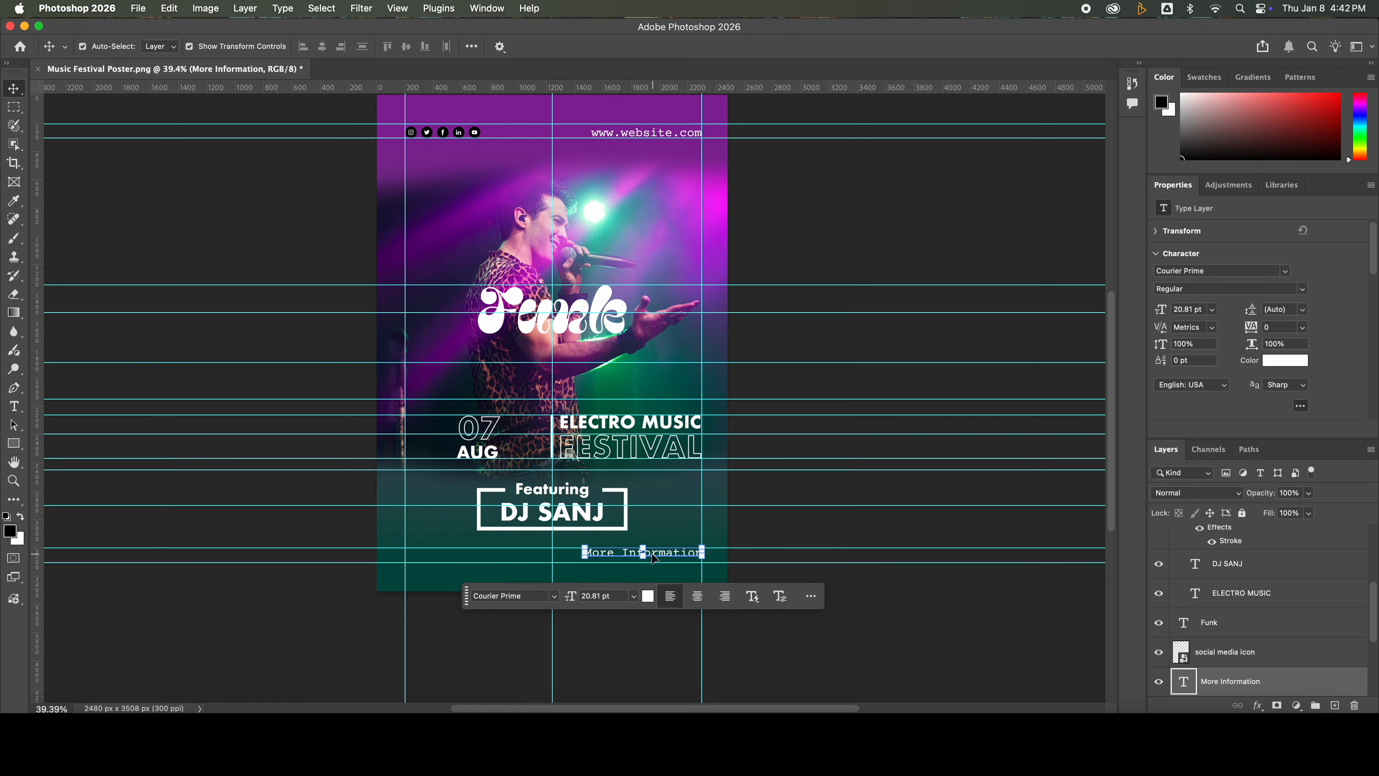
Step: Duplicate "More Information" directly below itself and replace the copy's text with the contact phone number
drag(653, 558, 655, 565)
double_click(654, 565)
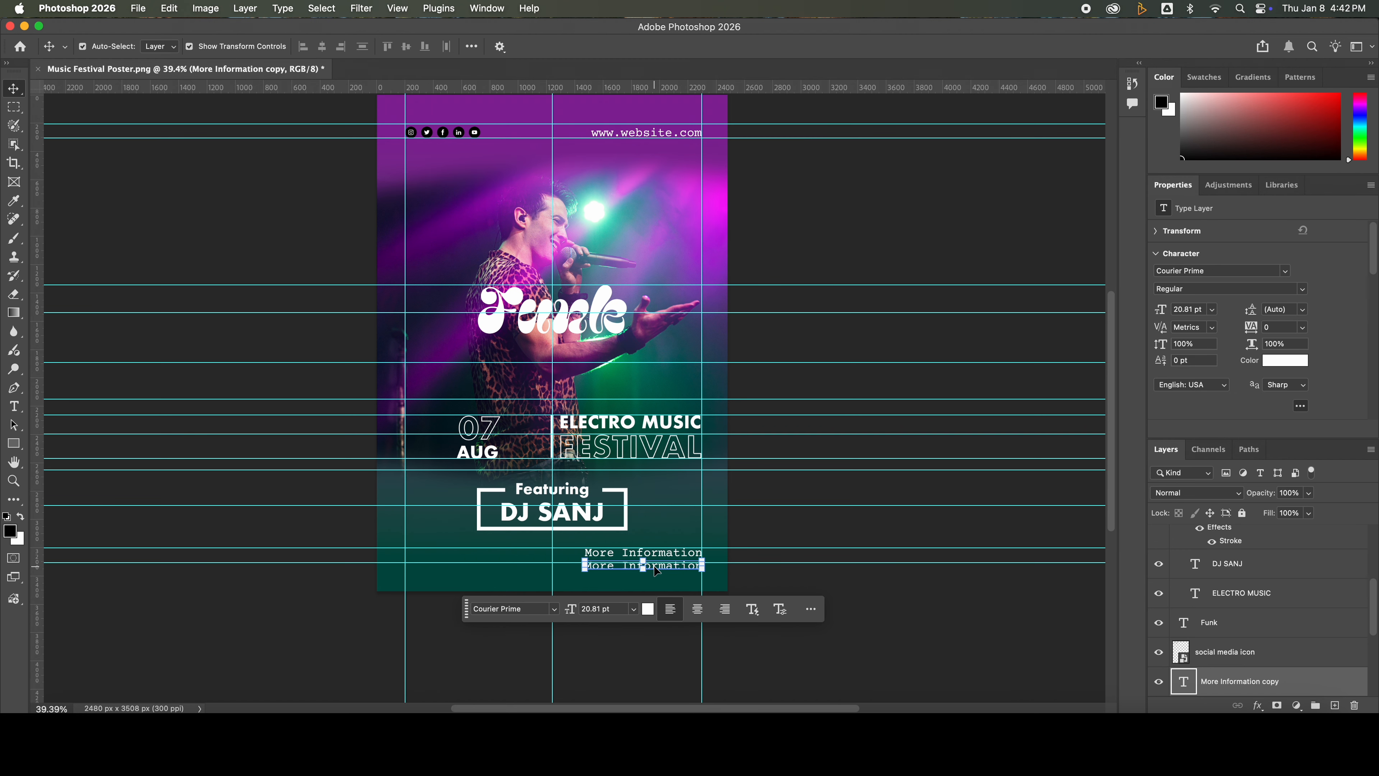
text(.12)
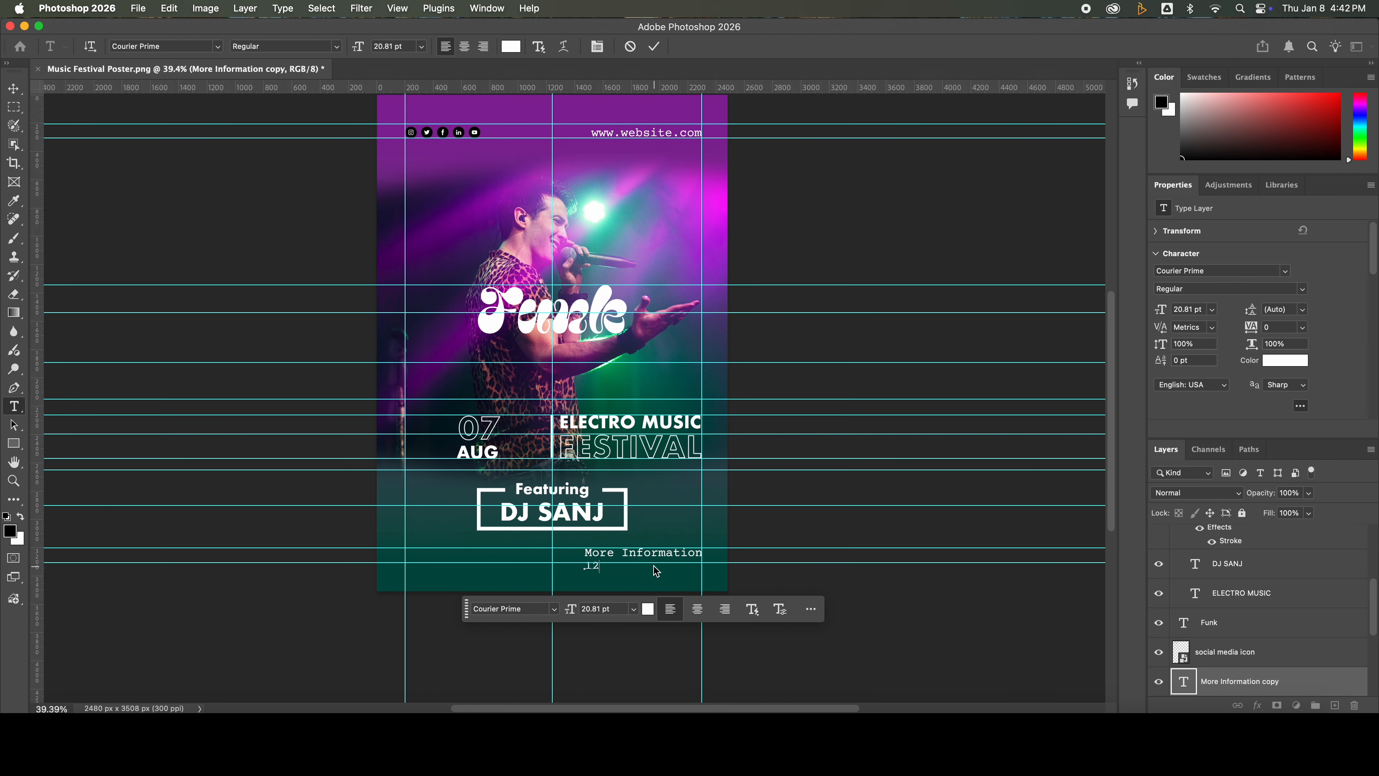
text(3 456 789)
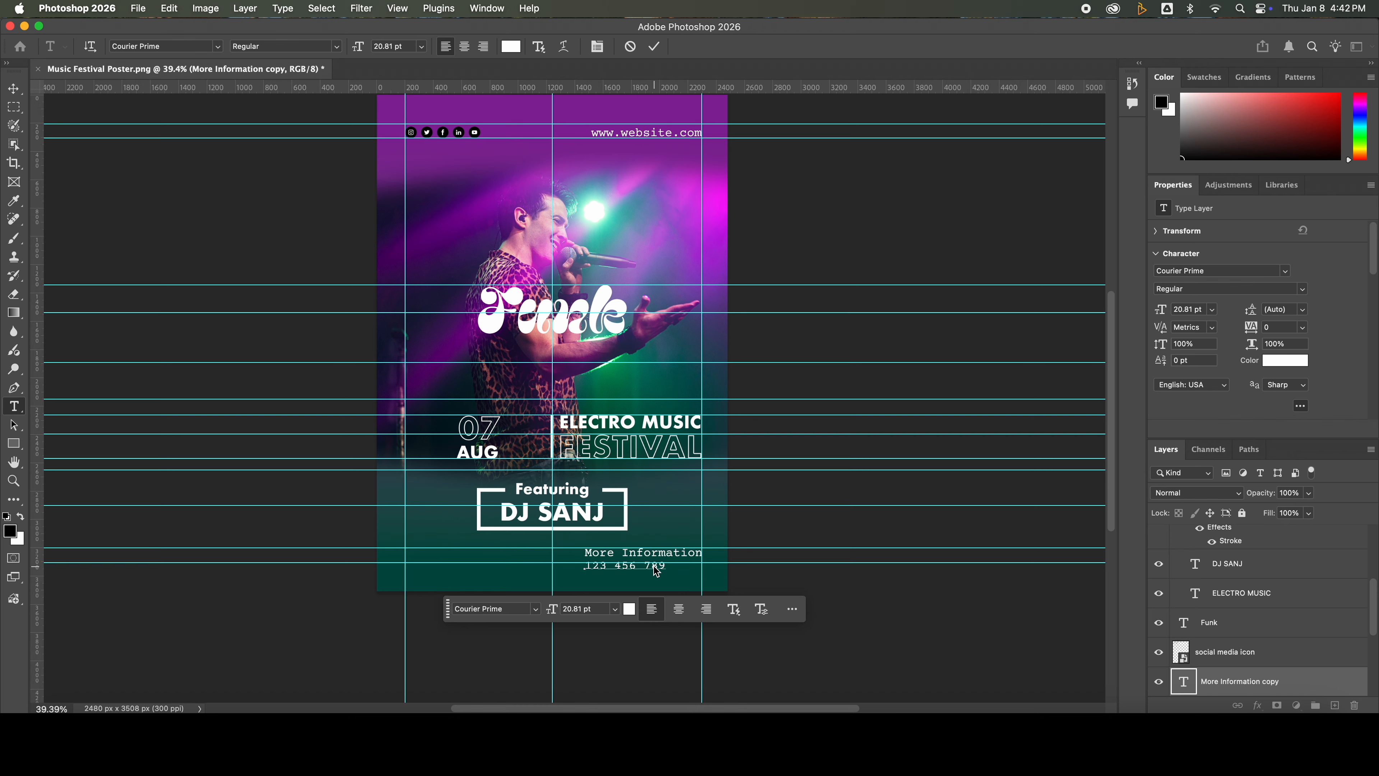
click(13, 88)
Step: Duplicate "More Information" across to the left guide and change the copy to "Door open at 9 PM"
click(649, 555)
drag(649, 555, 468, 557)
double_click(483, 552)
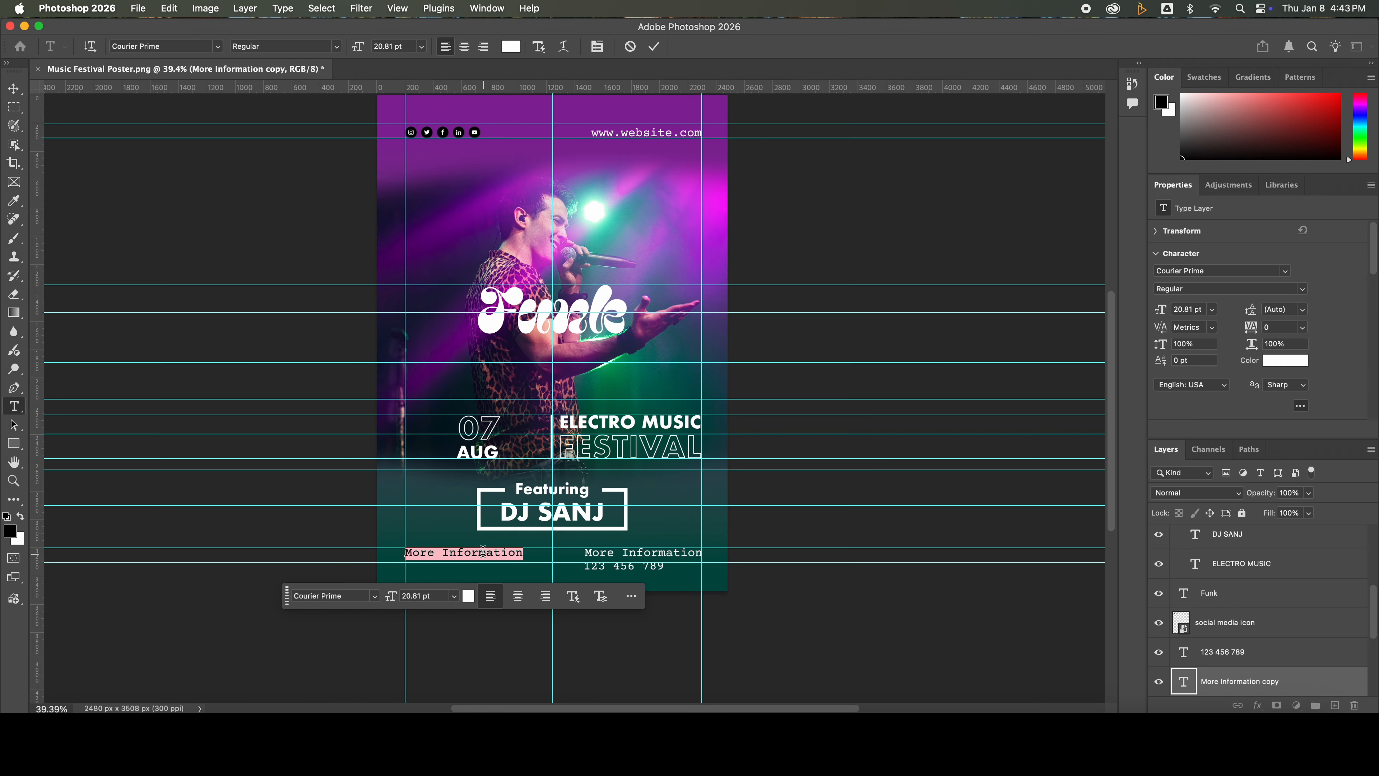
text(Door)
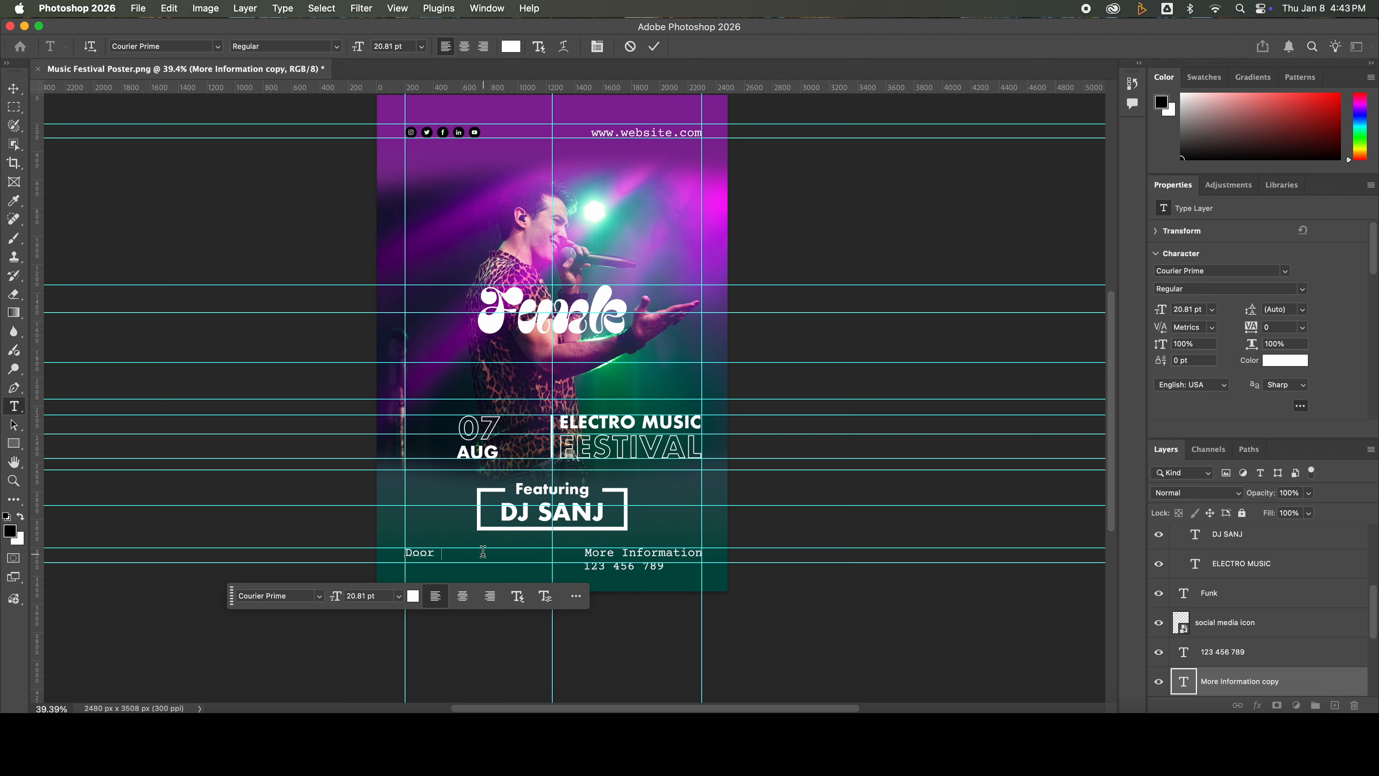
text( open at 9)
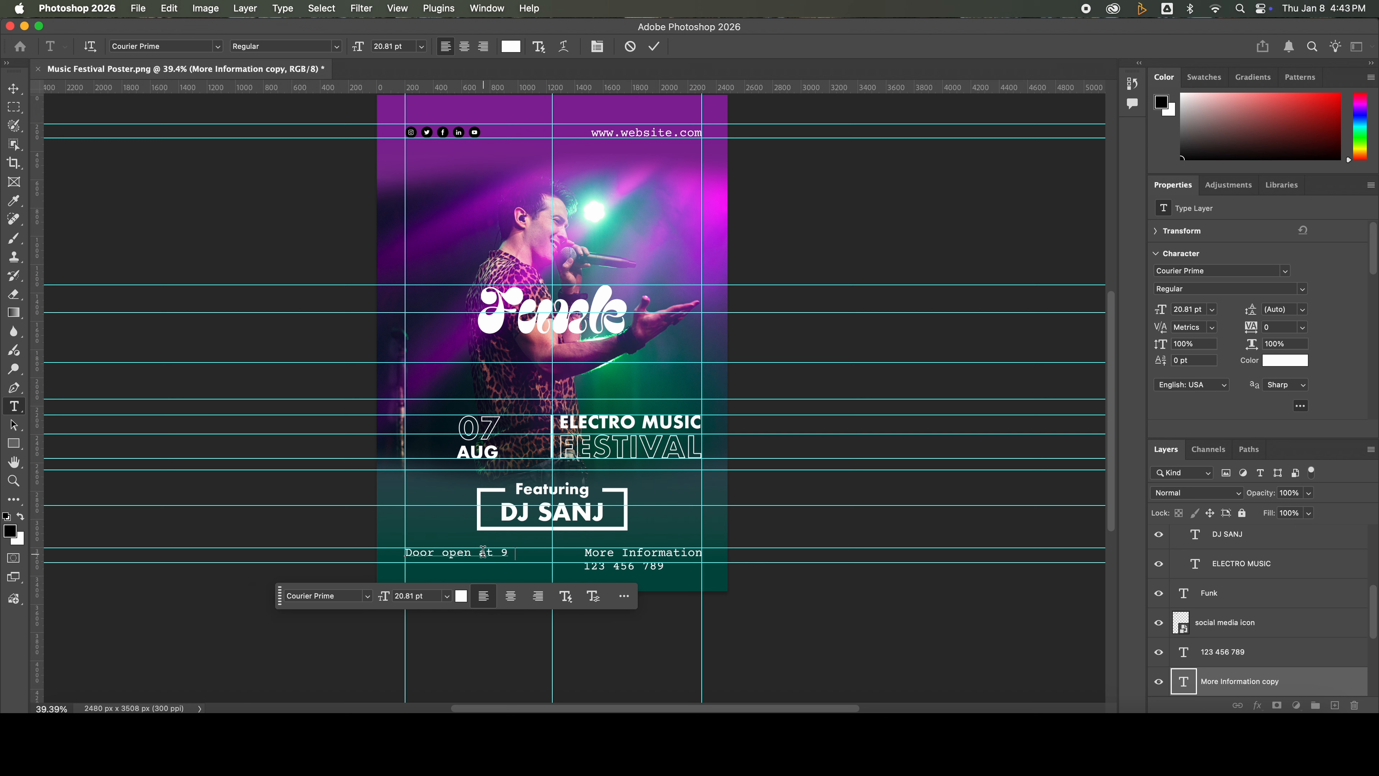
click(454, 649)
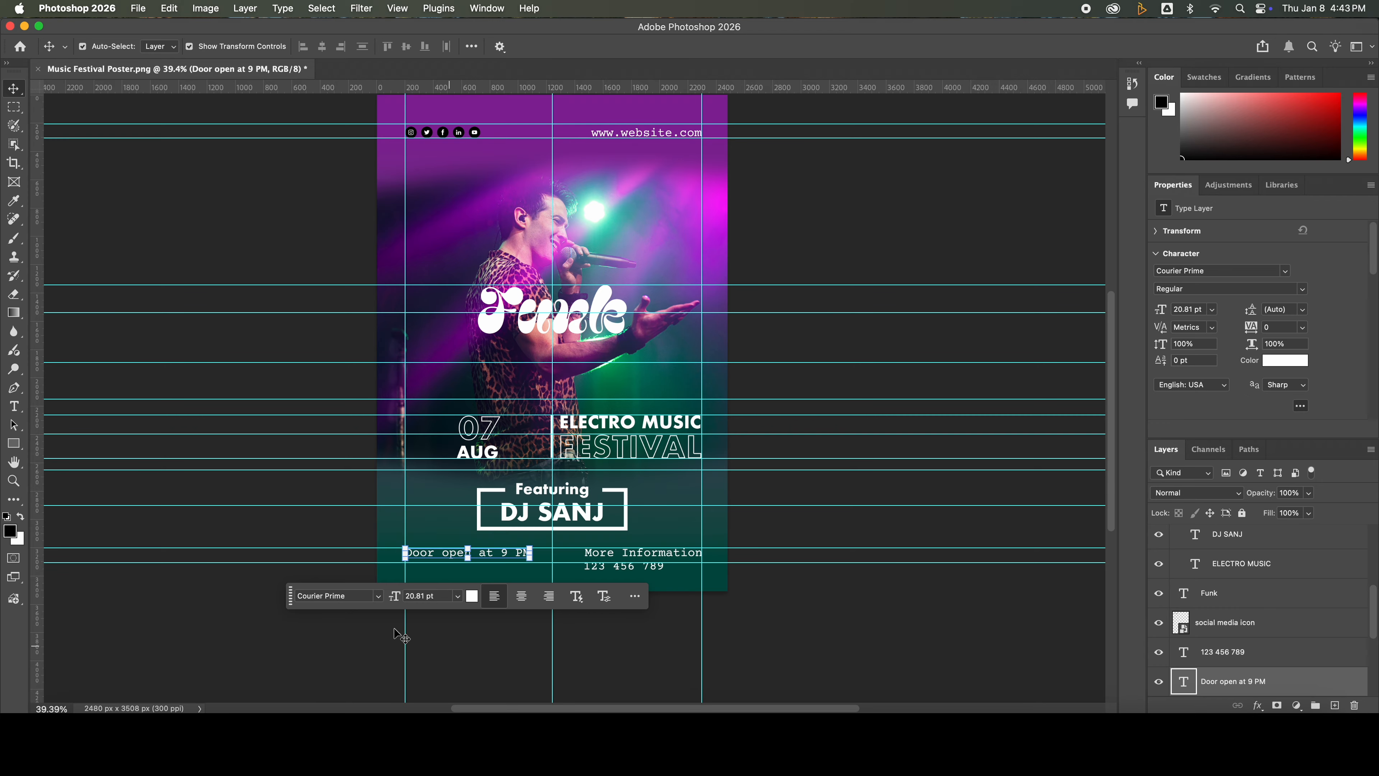
click(451, 657)
Step: Duplicate "Door open at 9 PM" directly below itself and change the copy to "50$ Door Entry"
click(468, 554)
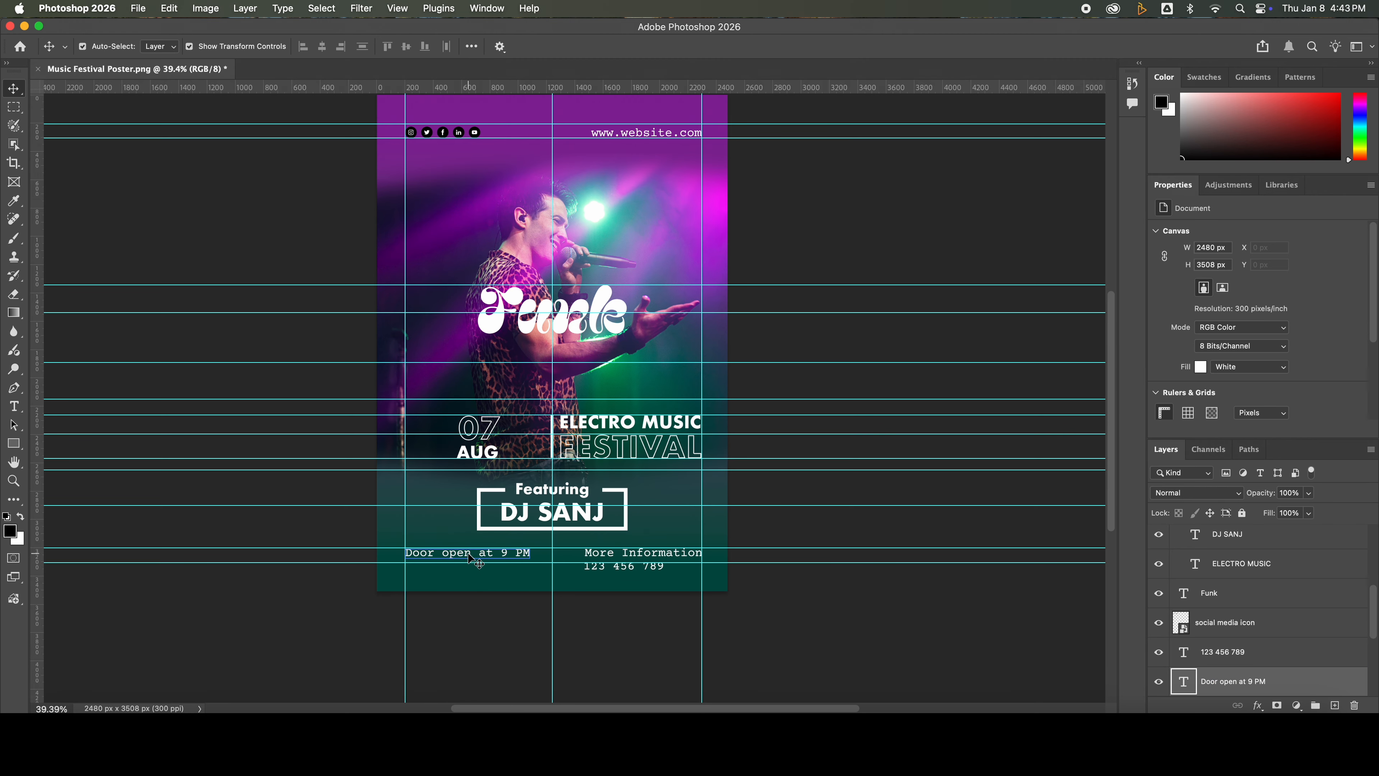
drag(489, 558, 489, 571)
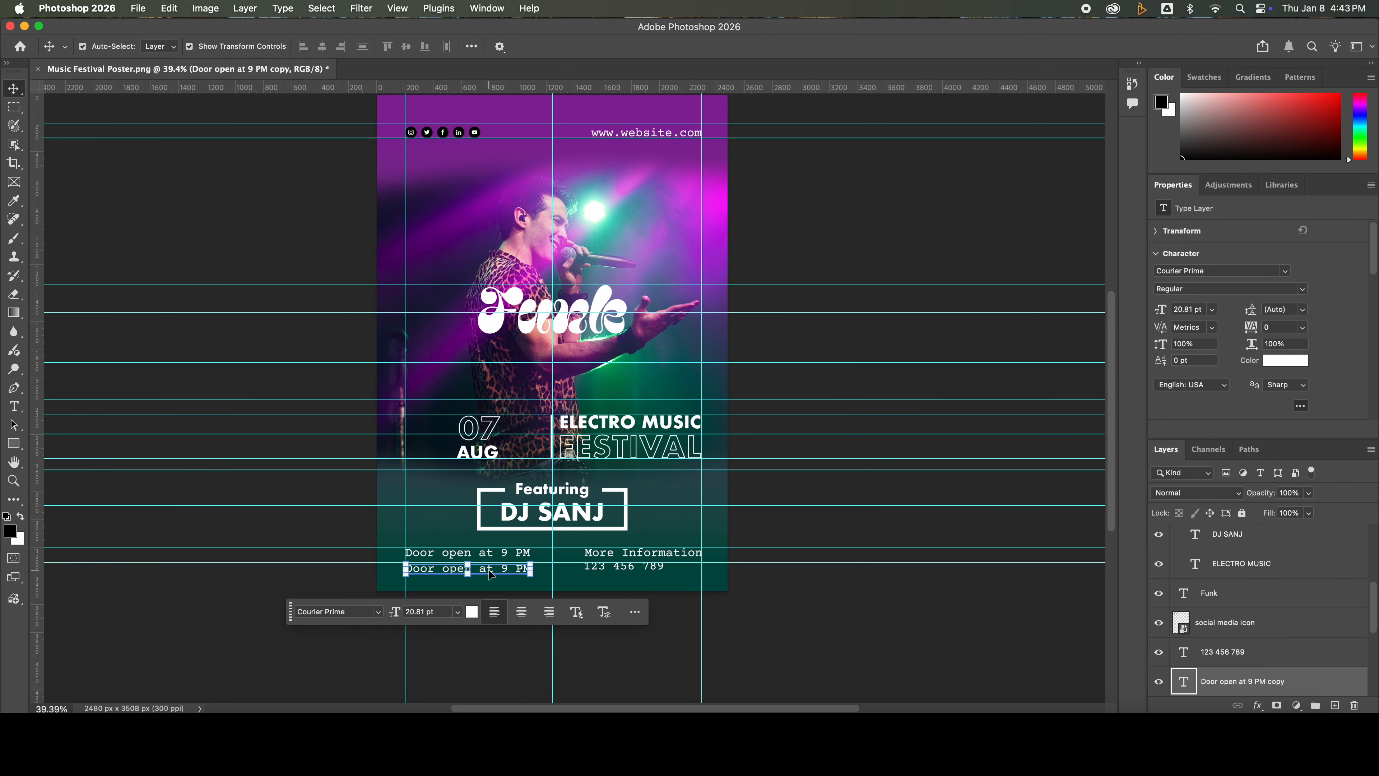
double_click(489, 567)
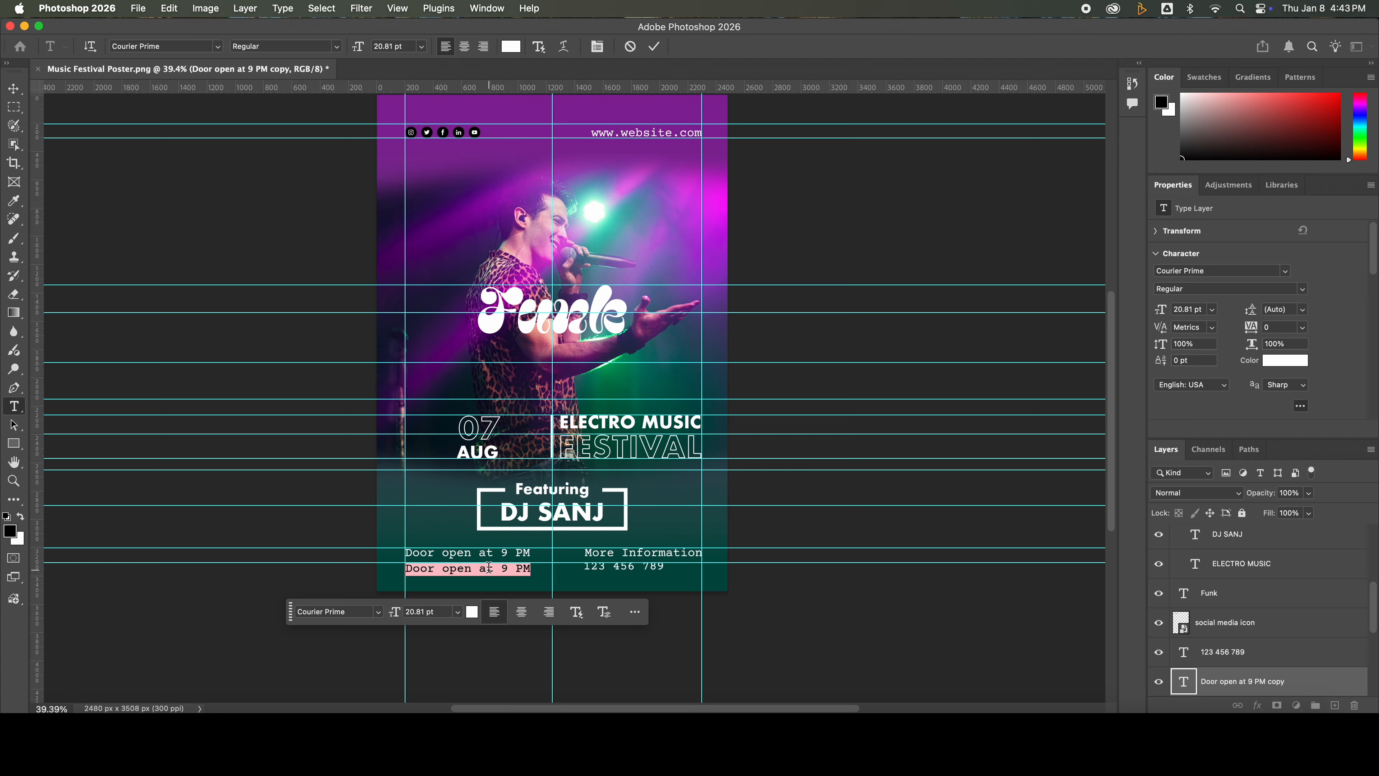
text(1)
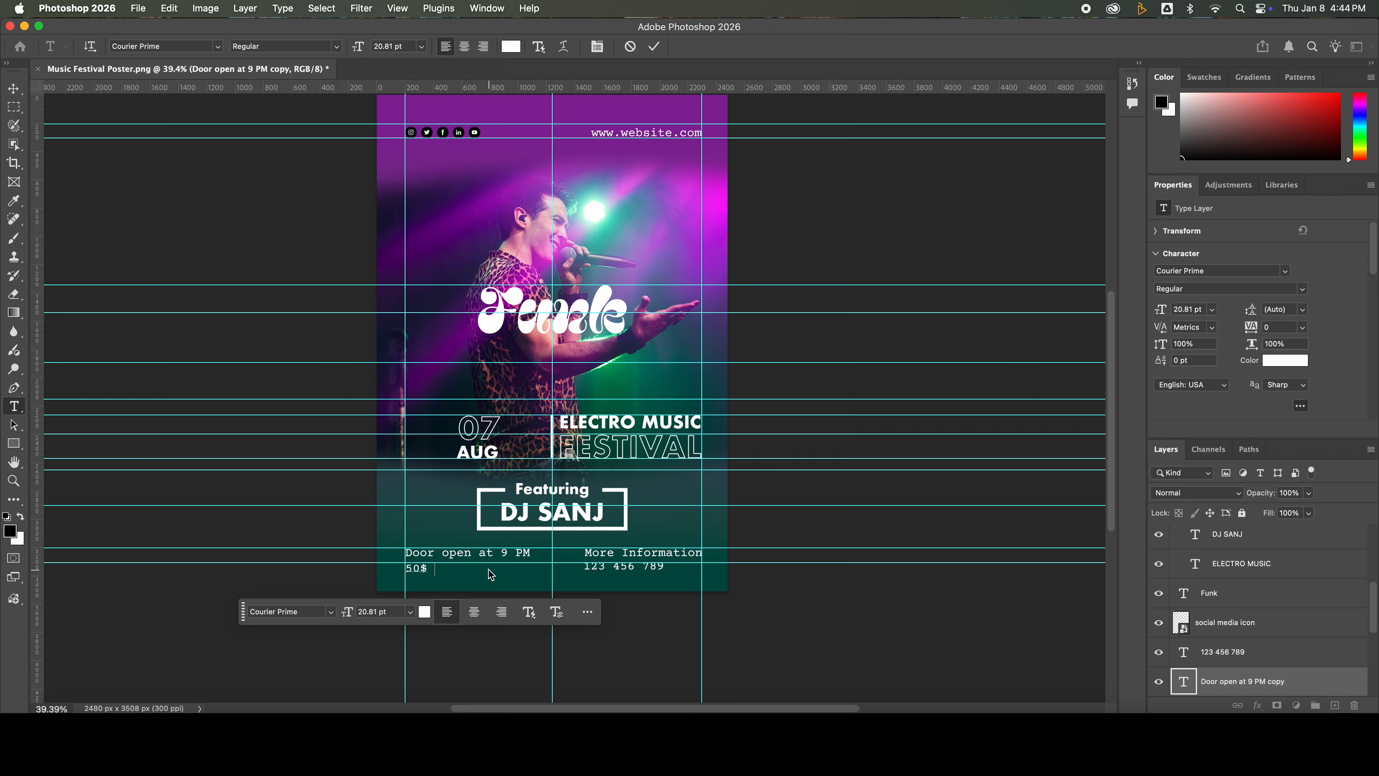
text(Door )
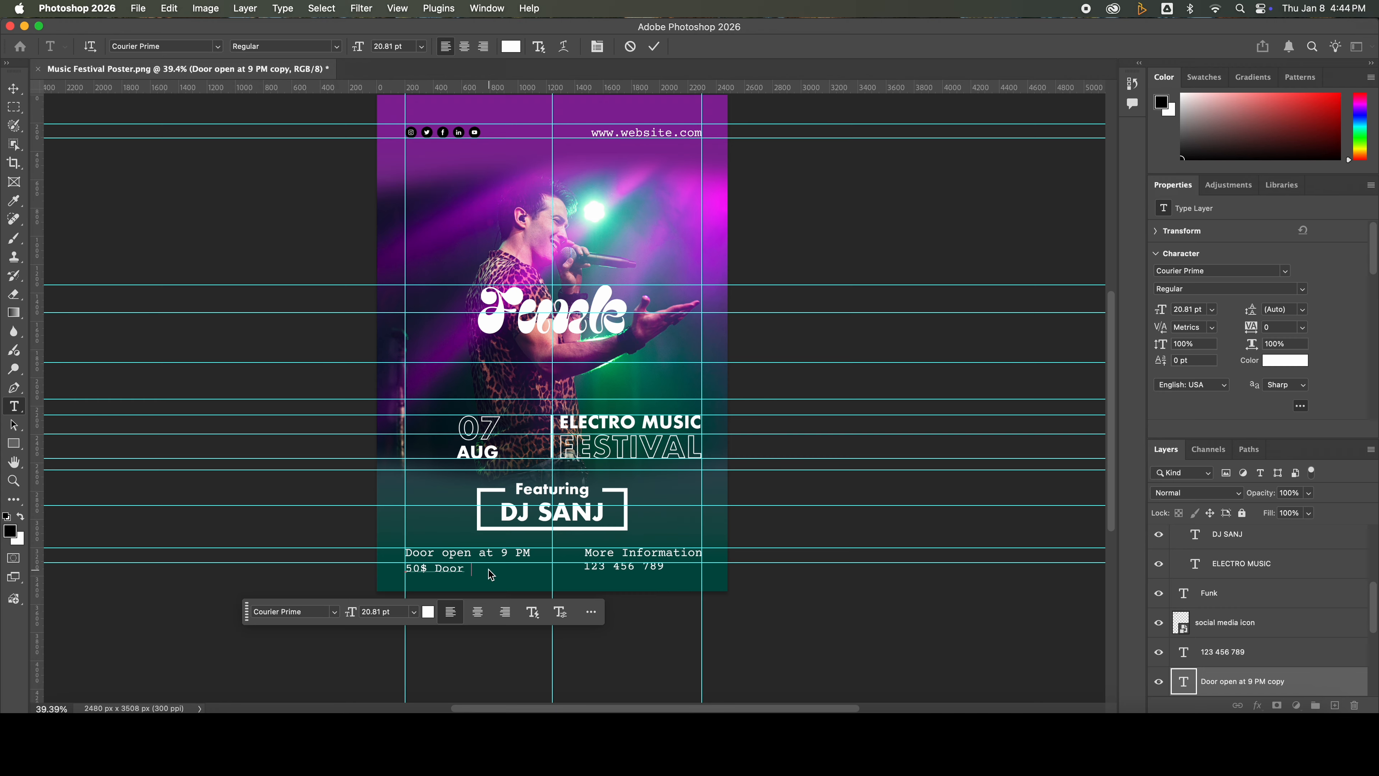
text(Entry)
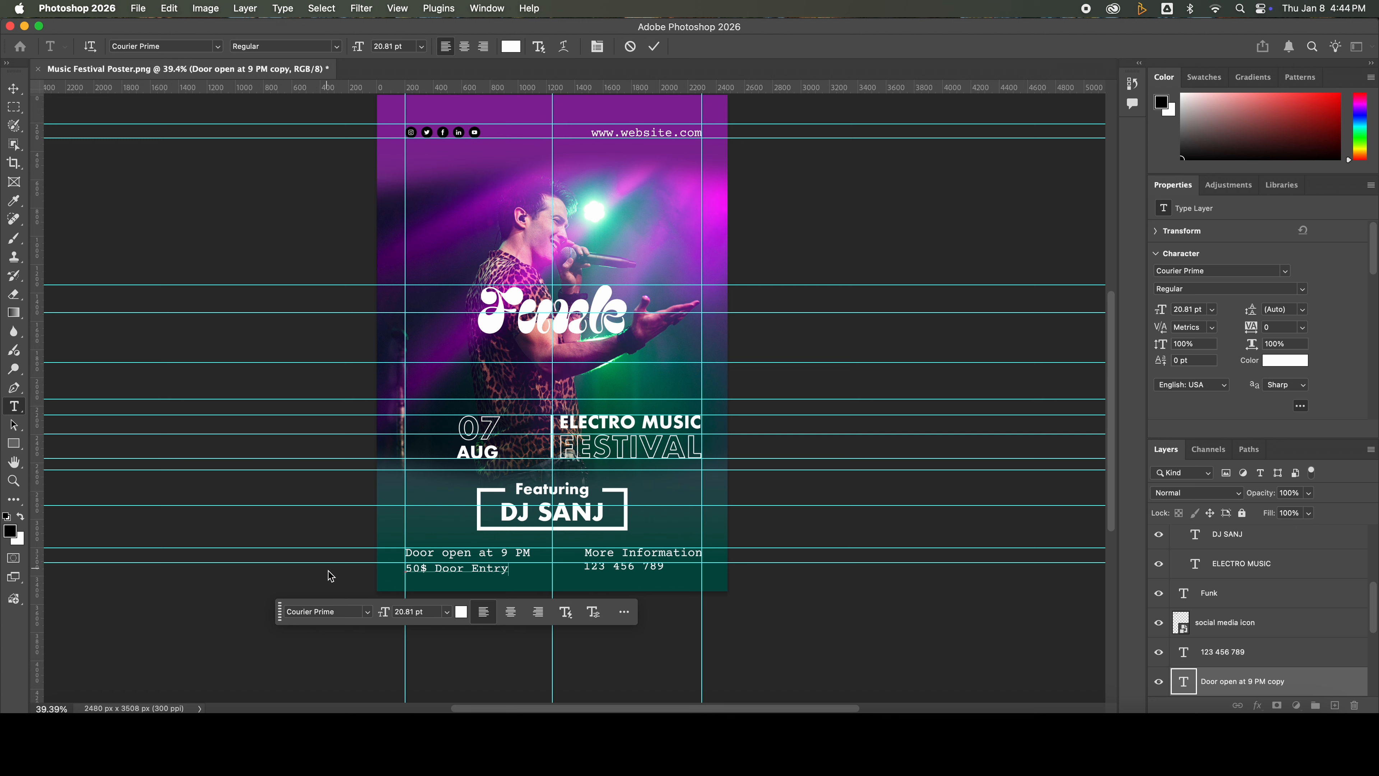
key(super+Return)
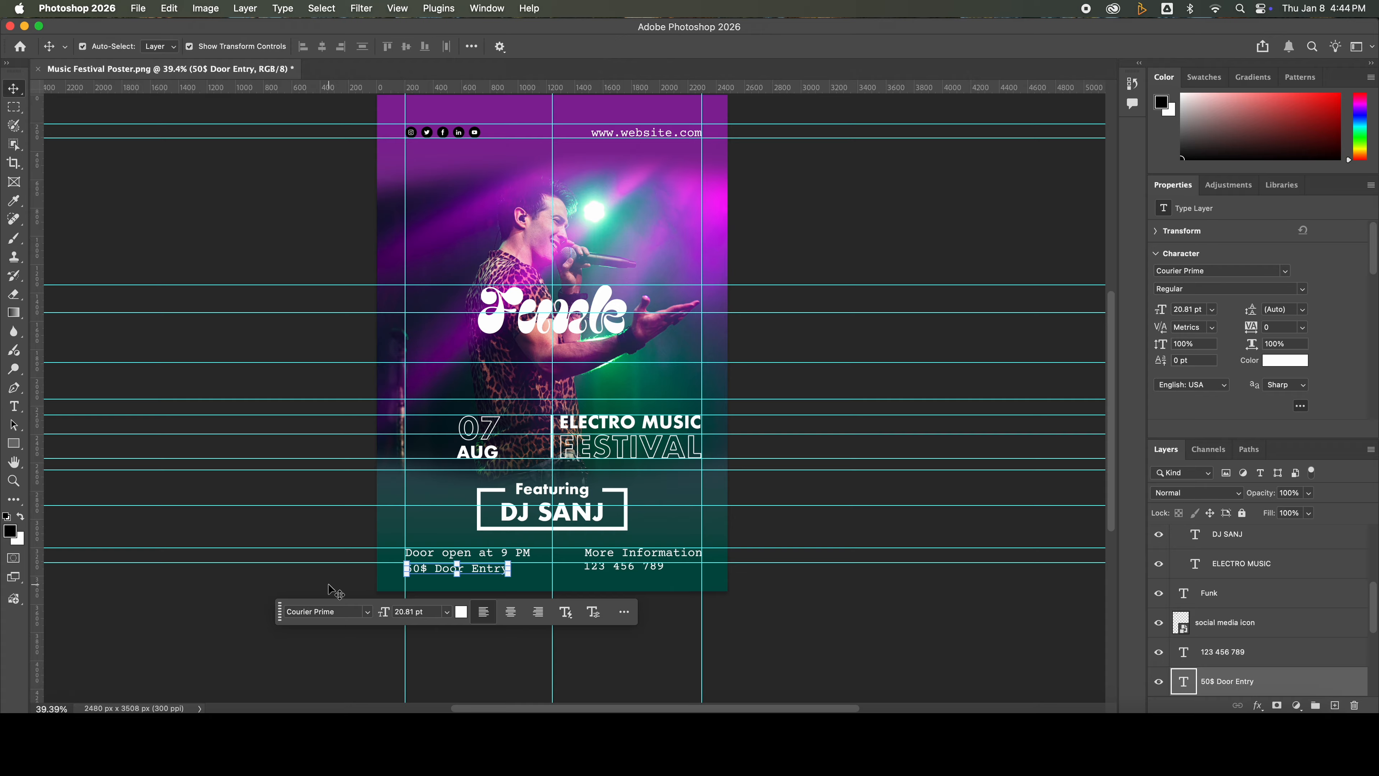
Step: Duplicate the vertical divider line beside the date and place the copy between the two footer text blocks
key(v)
drag(554, 451, 553, 587)
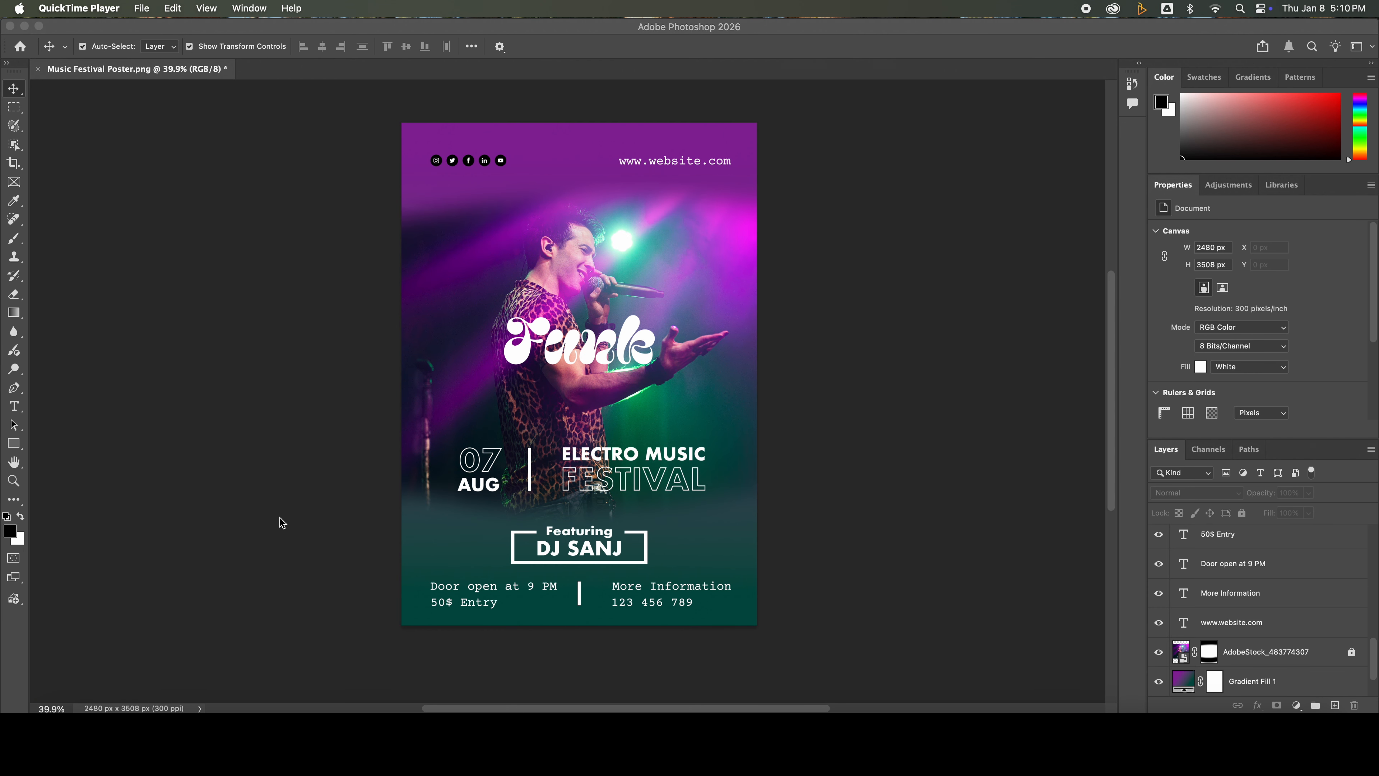
Step: Add a drop shadow to the "FESTIVAL" text with 56% opacity and a 101° angle, adjusting its distance and size
click(608, 479)
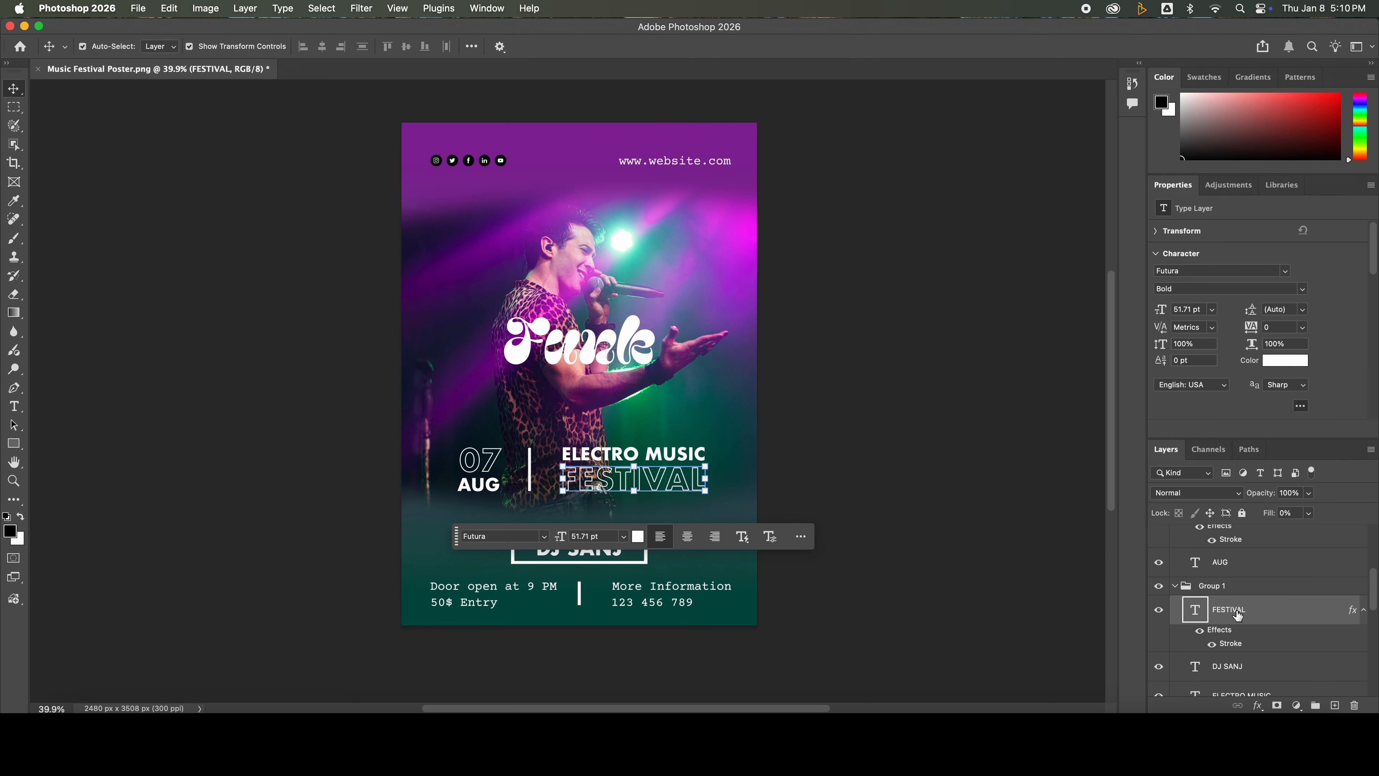
right_click(1238, 615)
click(1137, 112)
click(792, 394)
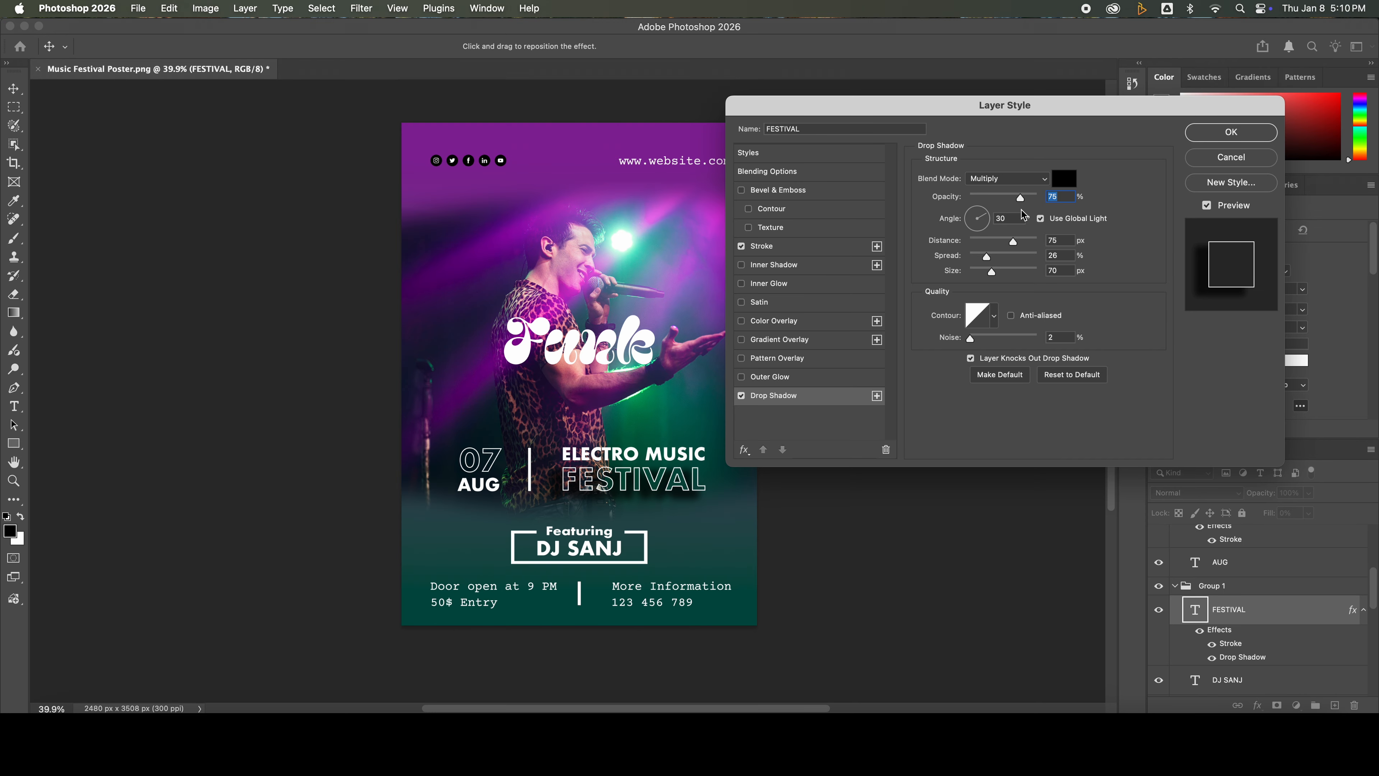
mouse_move(1021, 200)
mouse_down()
mouse_move(970, 200)
mouse_move(999, 203)
mouse_up()
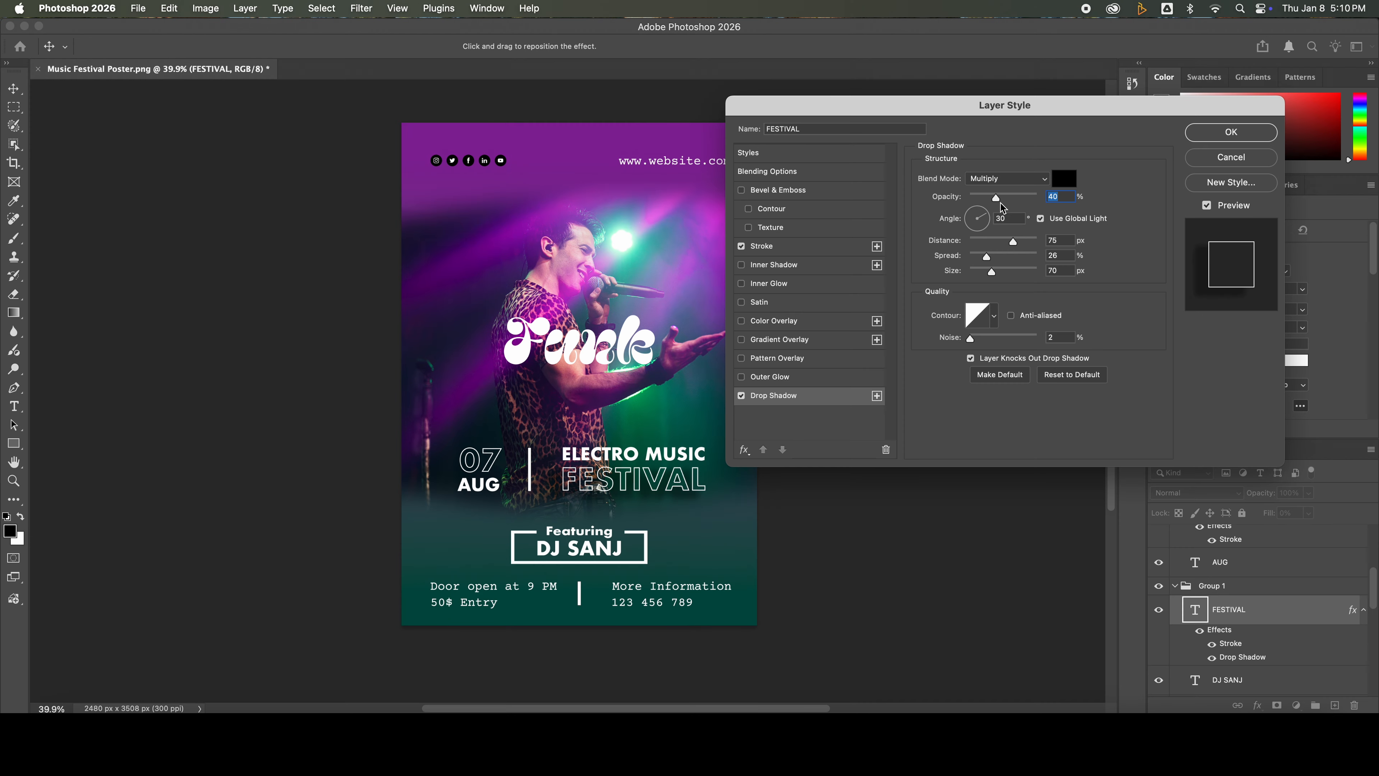
drag(978, 210, 976, 211)
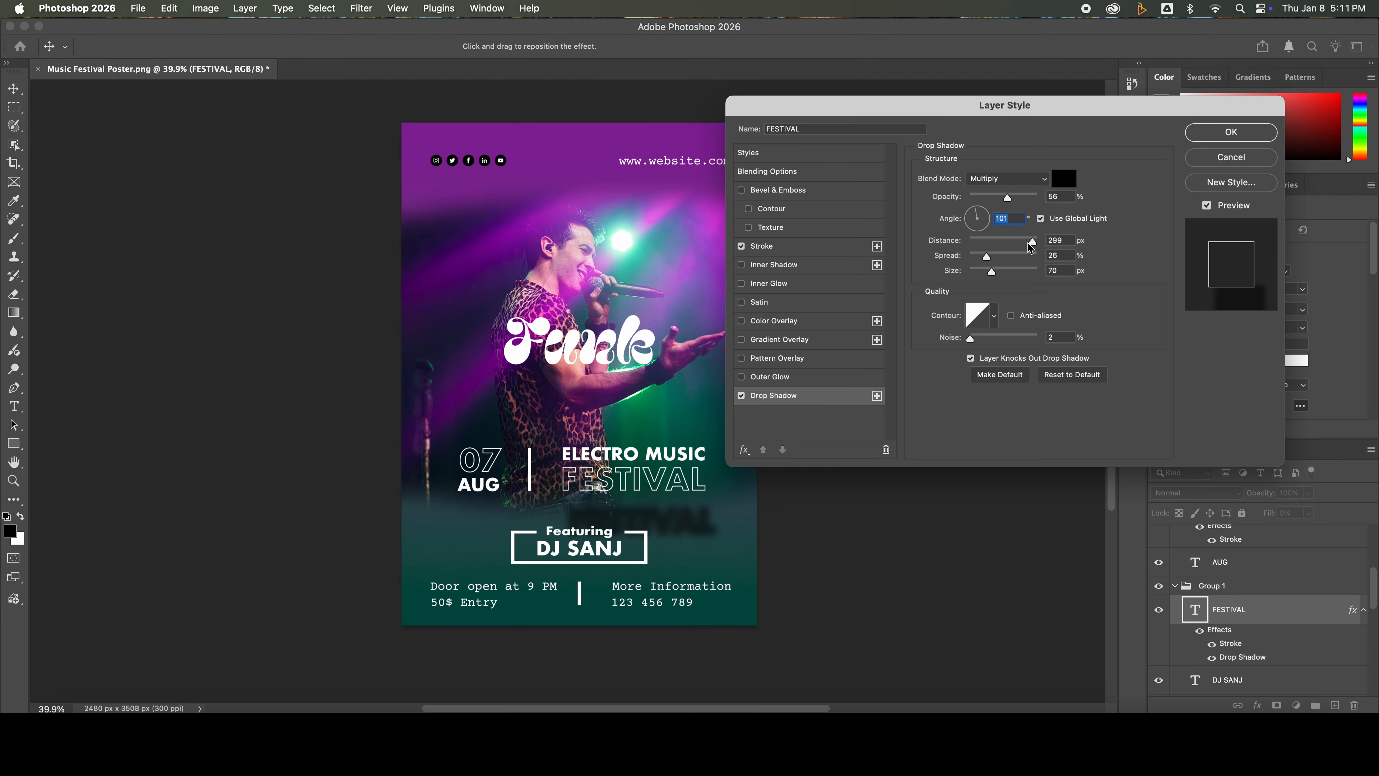
drag(1030, 247, 998, 279)
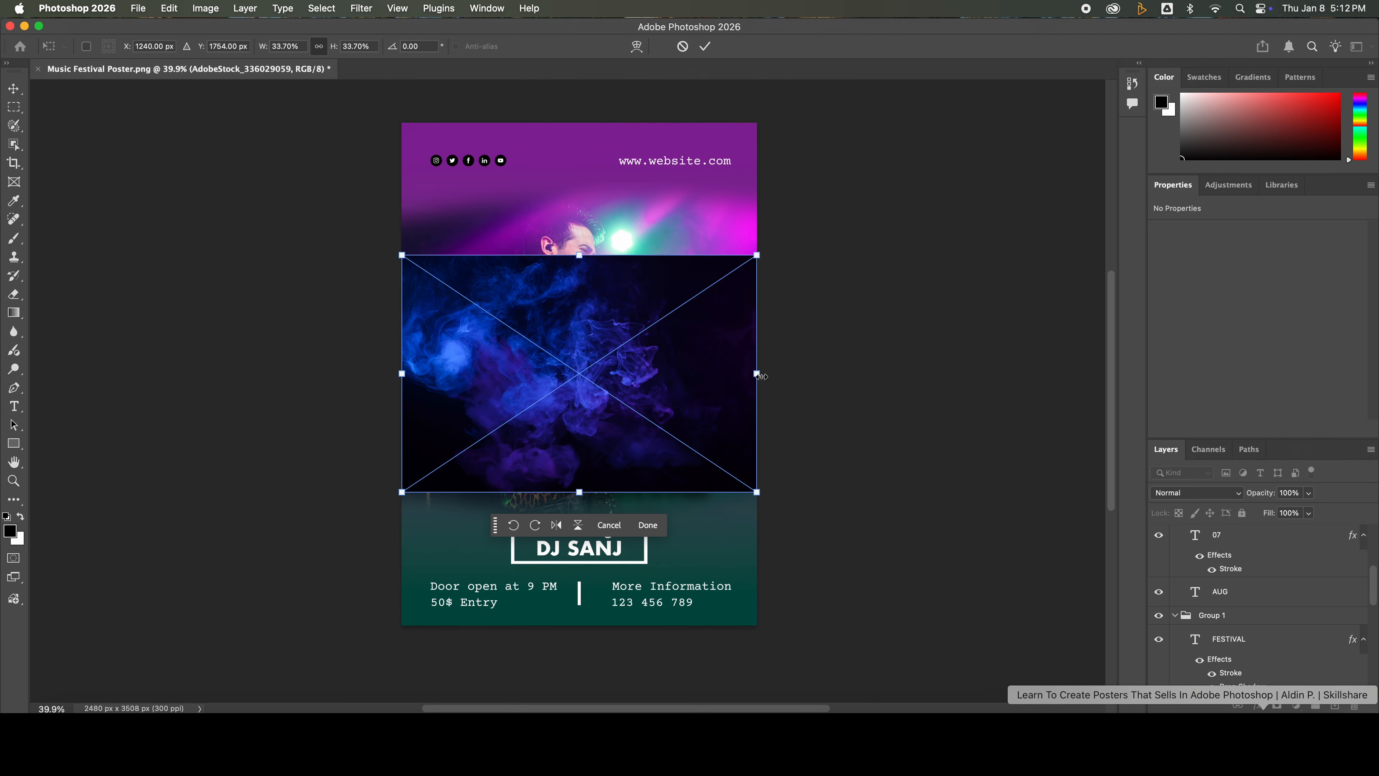
Step: Enlarge the placed blue smoke image to about 78% scale and position it to cover the whole poster
drag(757, 374, 1067, 375)
drag(703, 393, 580, 427)
drag(953, 358, 1102, 356)
drag(699, 411, 562, 429)
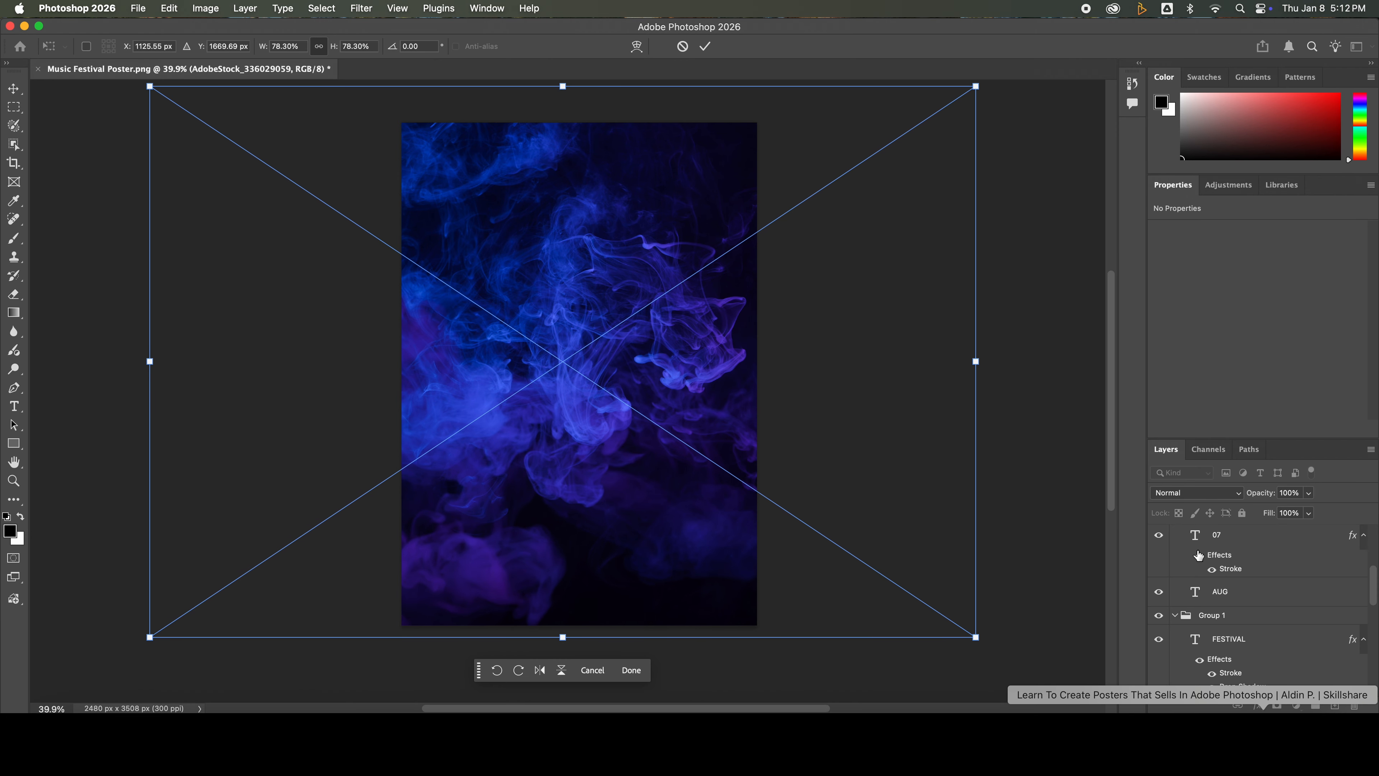
Step: Set the smoke image layer beneath the singer photo to Overlay blending at 67% opacity
click(1222, 493)
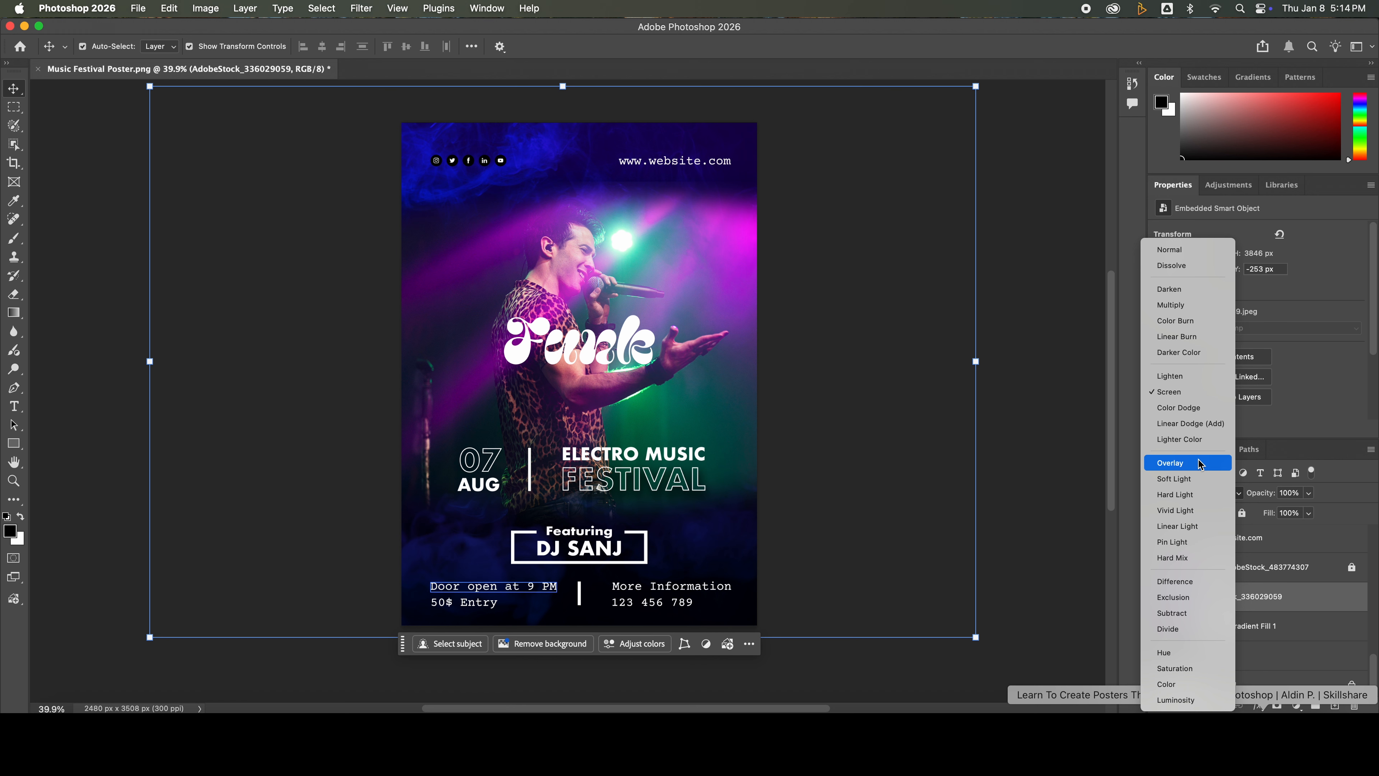
click(1199, 463)
click(1074, 503)
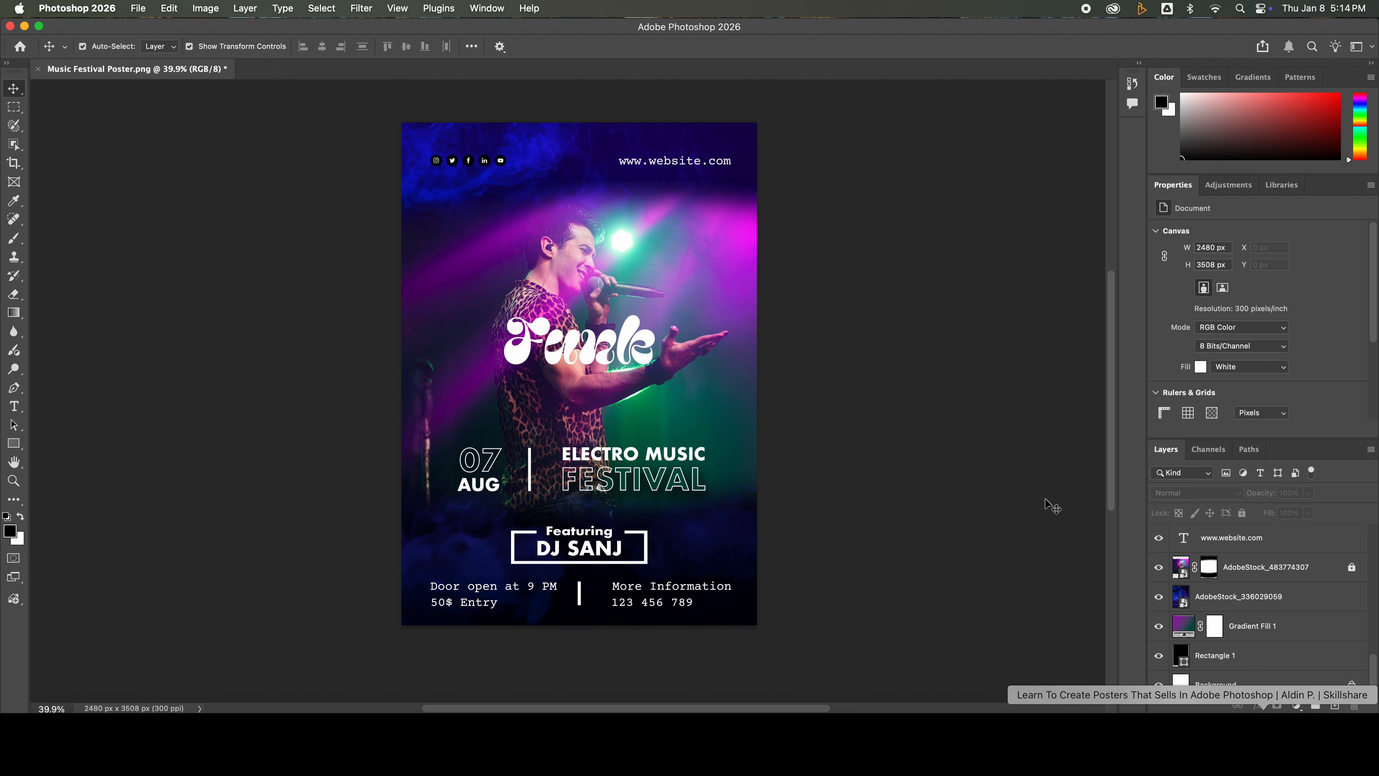
click(1243, 596)
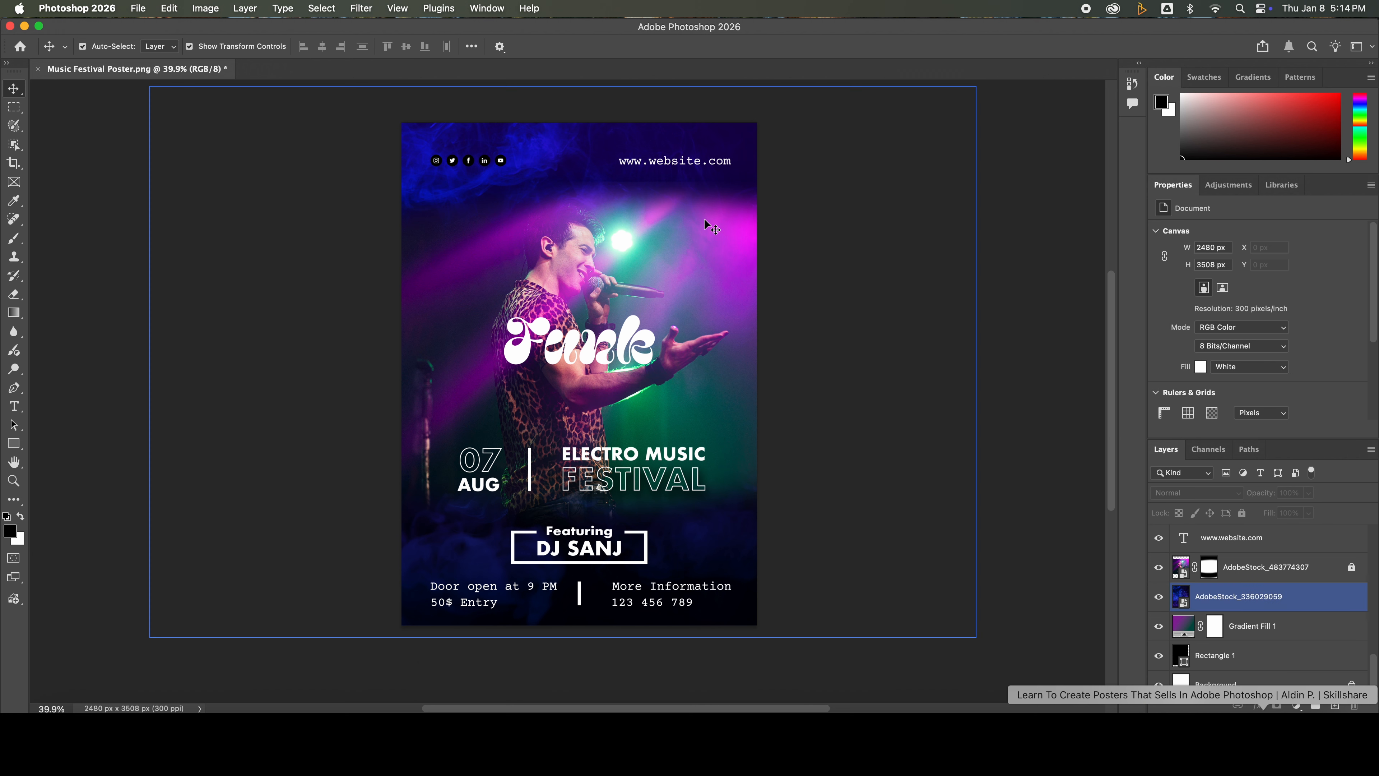
click(1309, 493)
drag(1309, 511, 1290, 516)
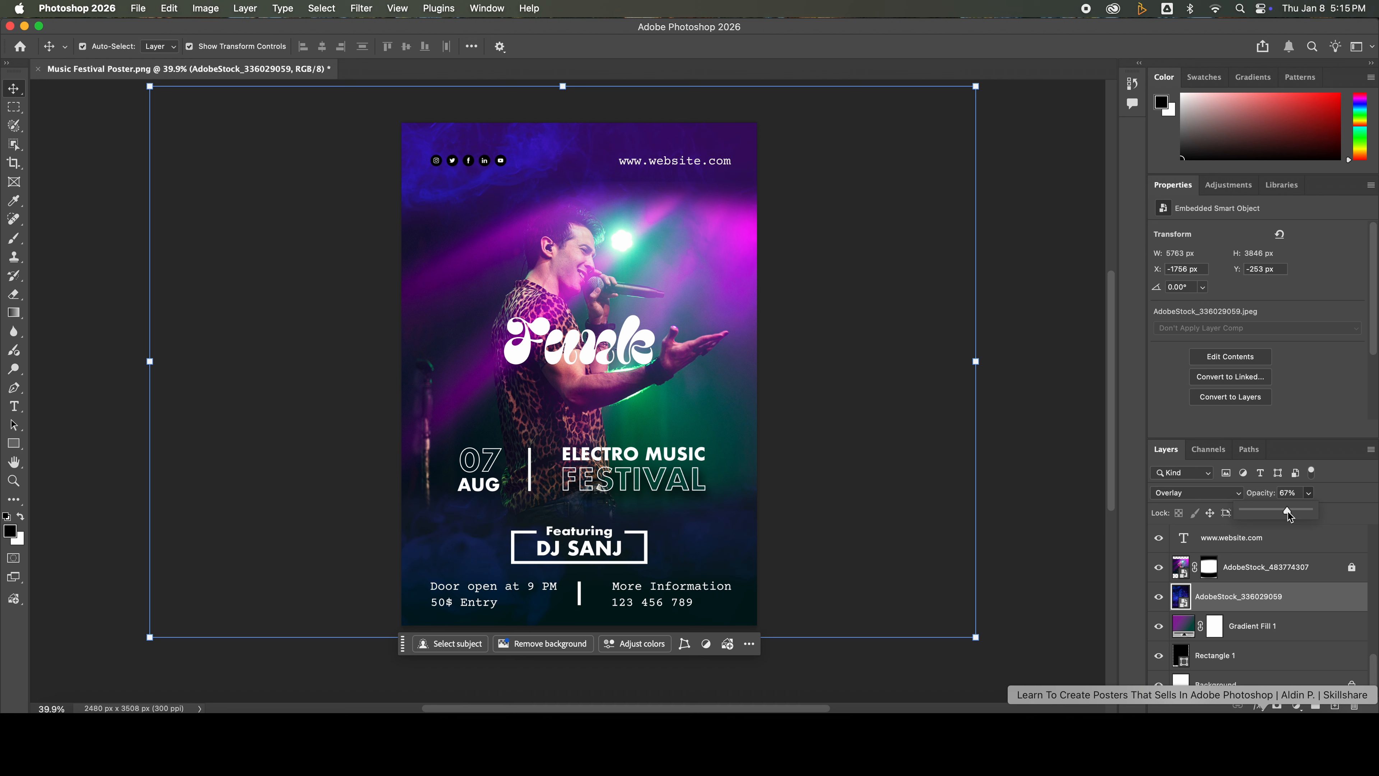
click(1062, 536)
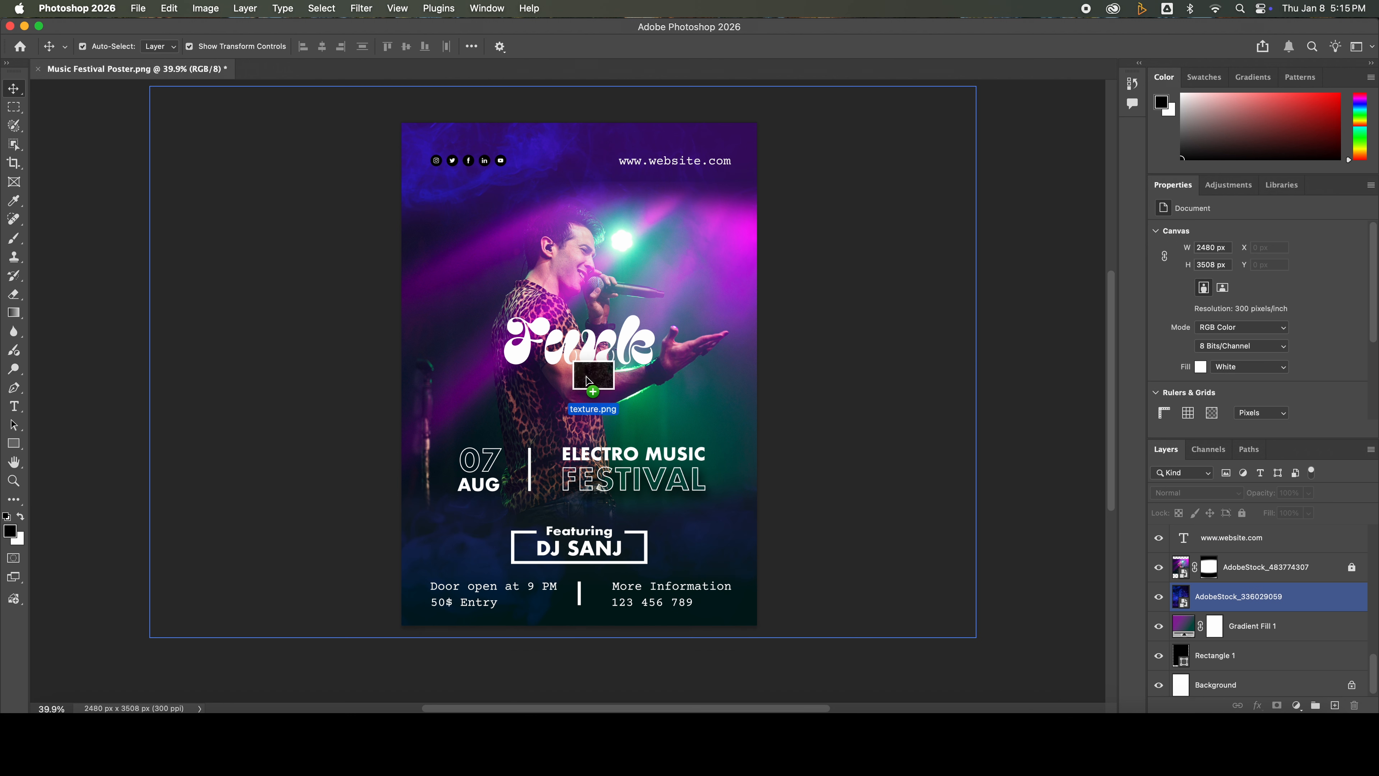
Step: Place texture.png over the whole poster at about 90% scale and set its layer opacity to 87%
drag(591, 385, 1103, 375)
drag(908, 382, 683, 388)
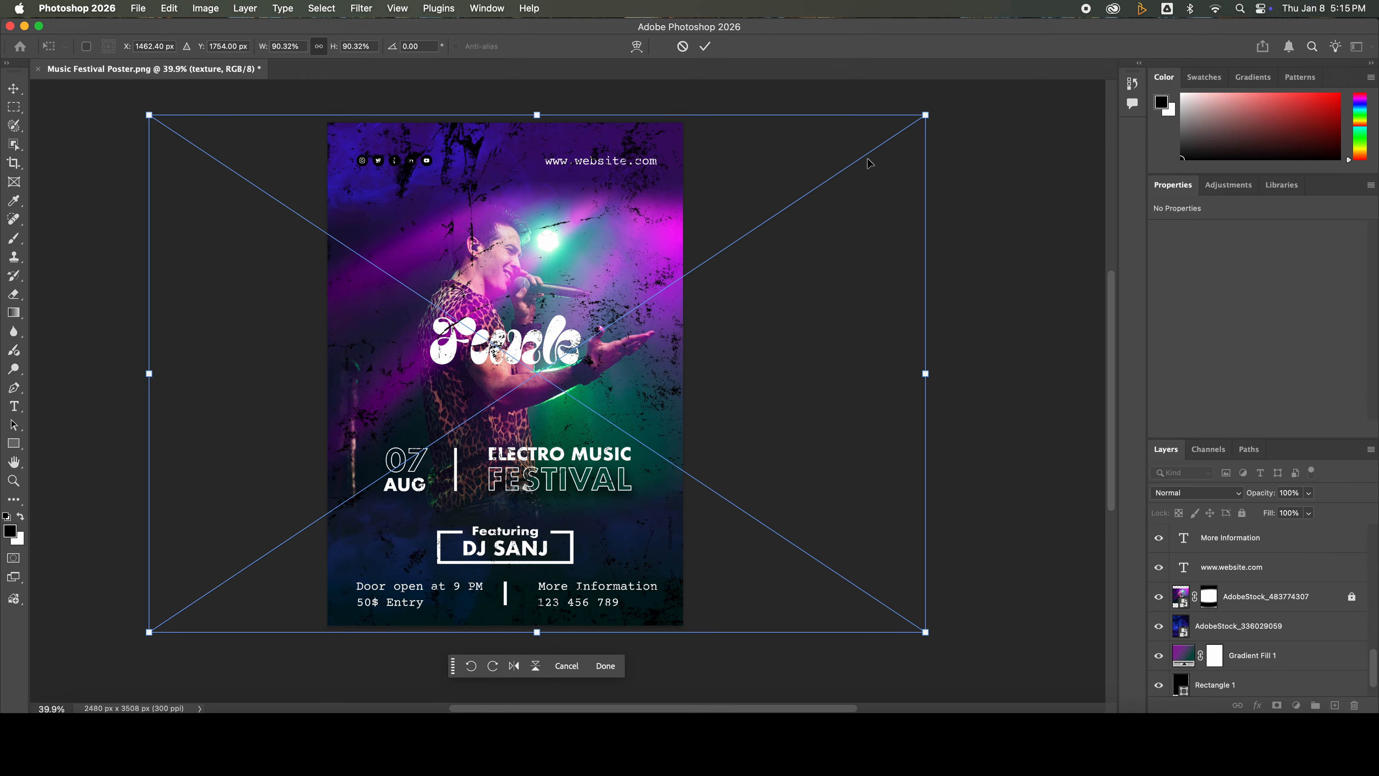
key(Return)
scroll(1254, 570, up, 5)
click(1308, 493)
drag(1312, 511, 1300, 514)
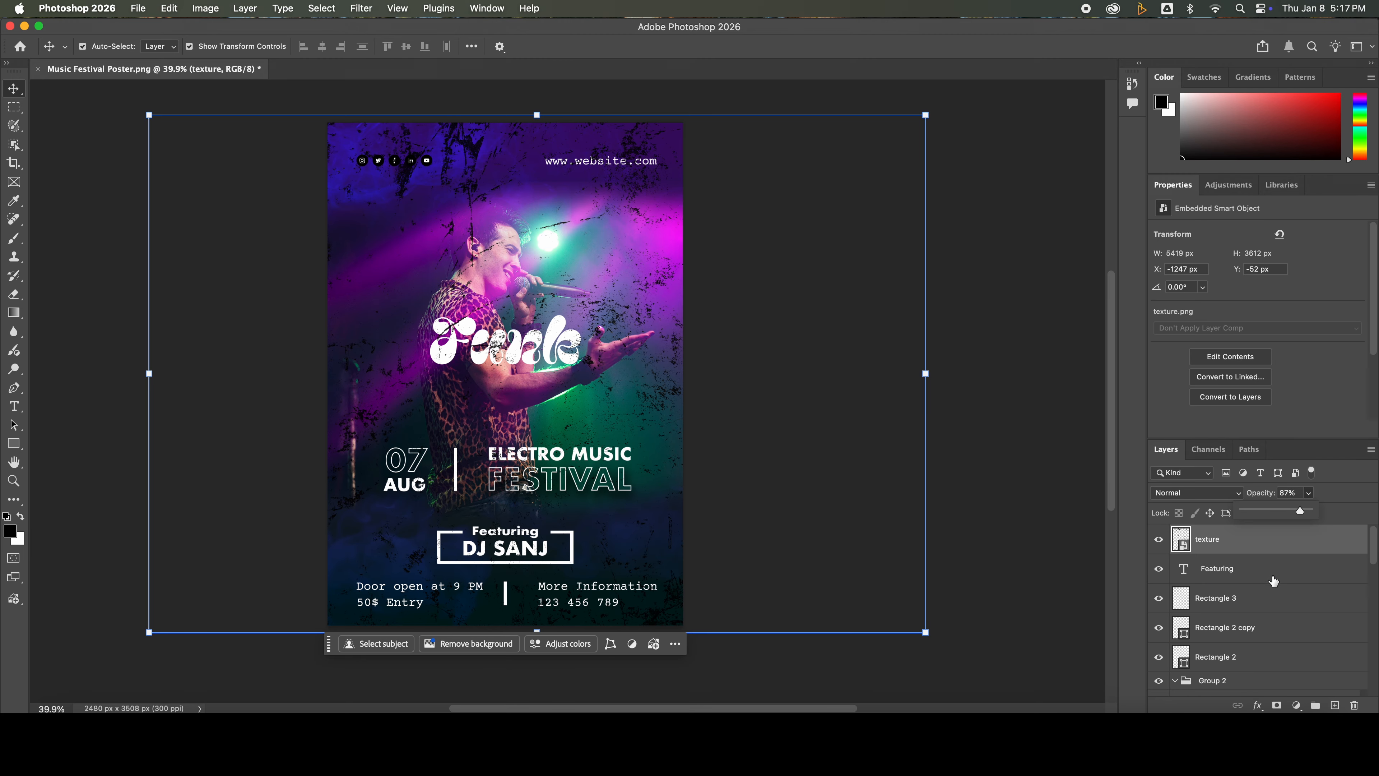
Step: Add a layer mask to the texture and paint it out over the singer and the central text with a 700 px black brush
click(1277, 705)
key(b)
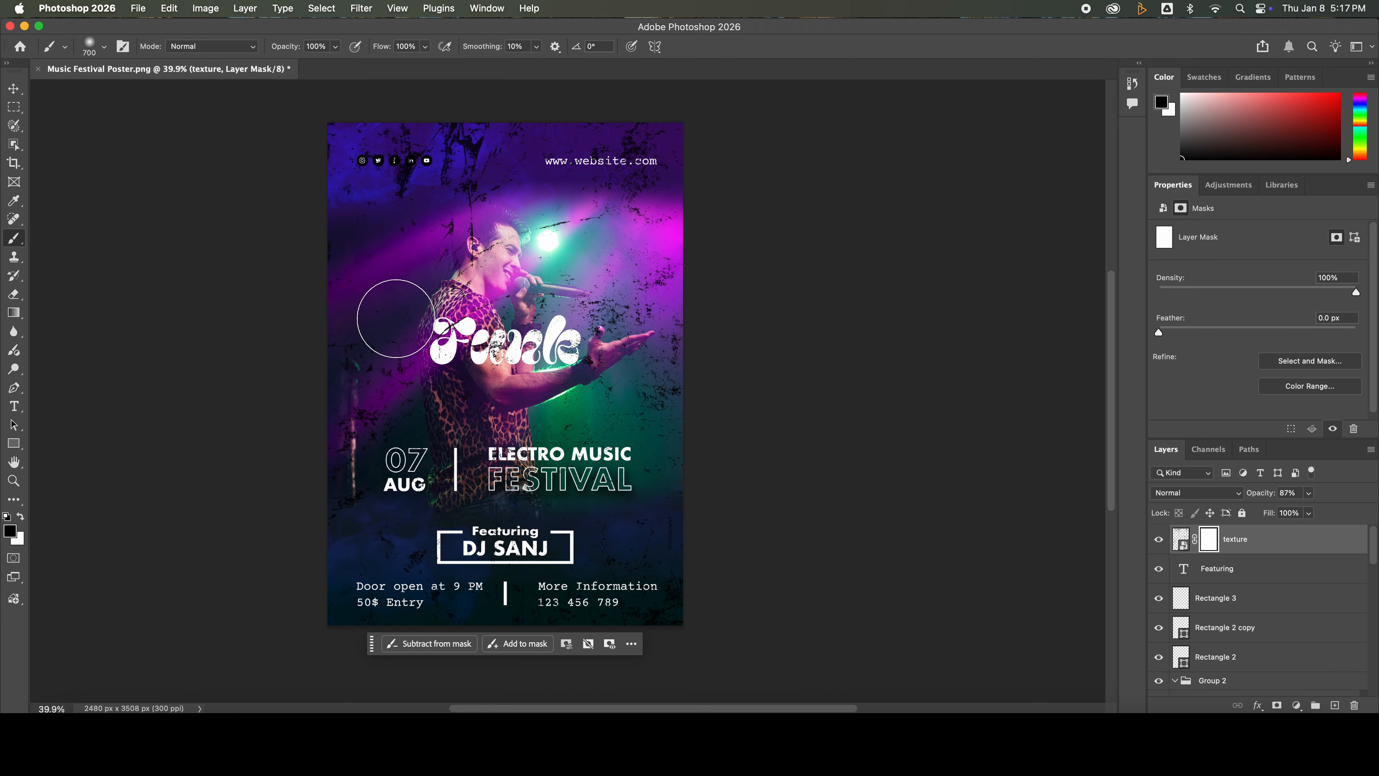
mouse_move(480, 243)
mouse_down()
mouse_move(516, 274)
mouse_move(470, 257)
mouse_move(514, 255)
mouse_move(465, 296)
mouse_move(475, 241)
mouse_move(520, 252)
mouse_move(414, 254)
mouse_move(528, 243)
mouse_move(557, 257)
mouse_move(446, 251)
mouse_move(486, 291)
mouse_move(498, 263)
mouse_up()
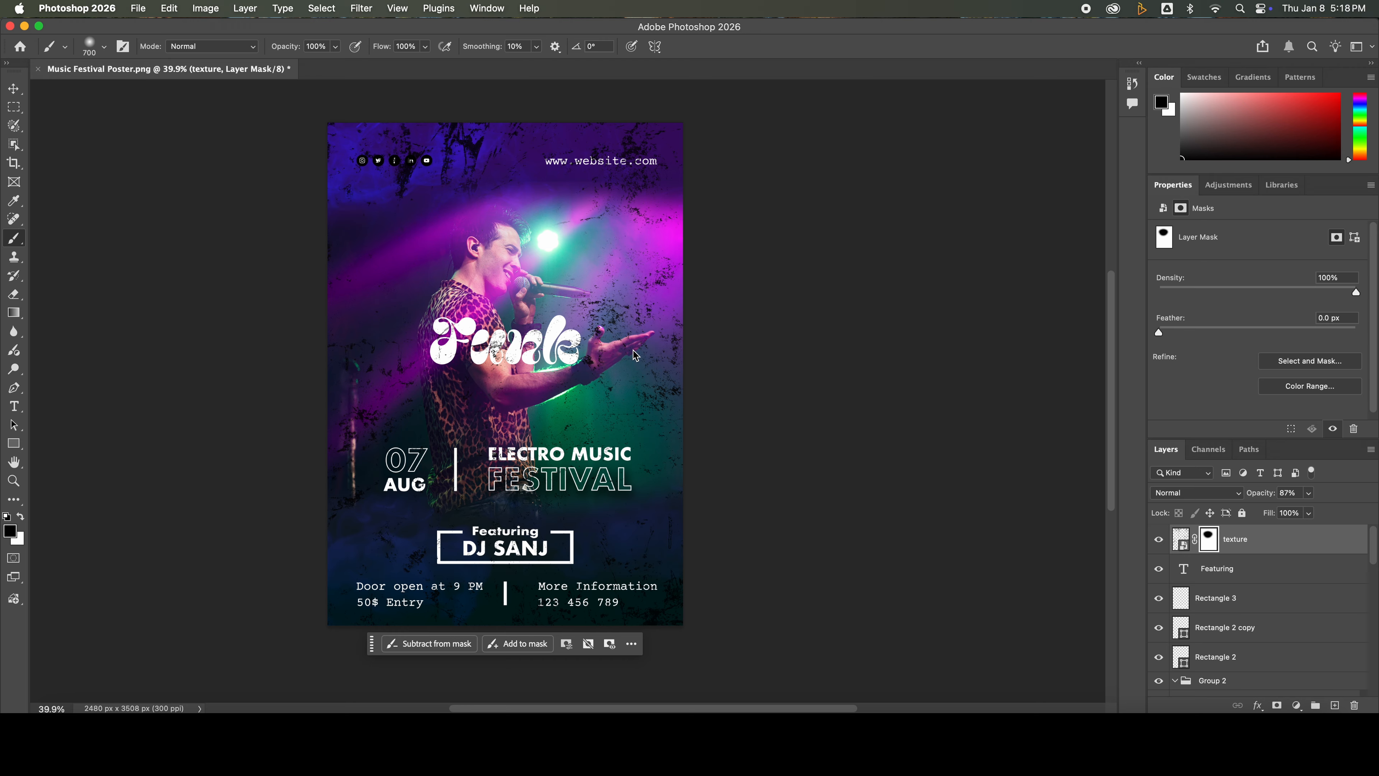
mouse_move(611, 365)
mouse_down()
mouse_move(637, 354)
mouse_move(610, 354)
mouse_move(622, 348)
mouse_move(610, 383)
mouse_up()
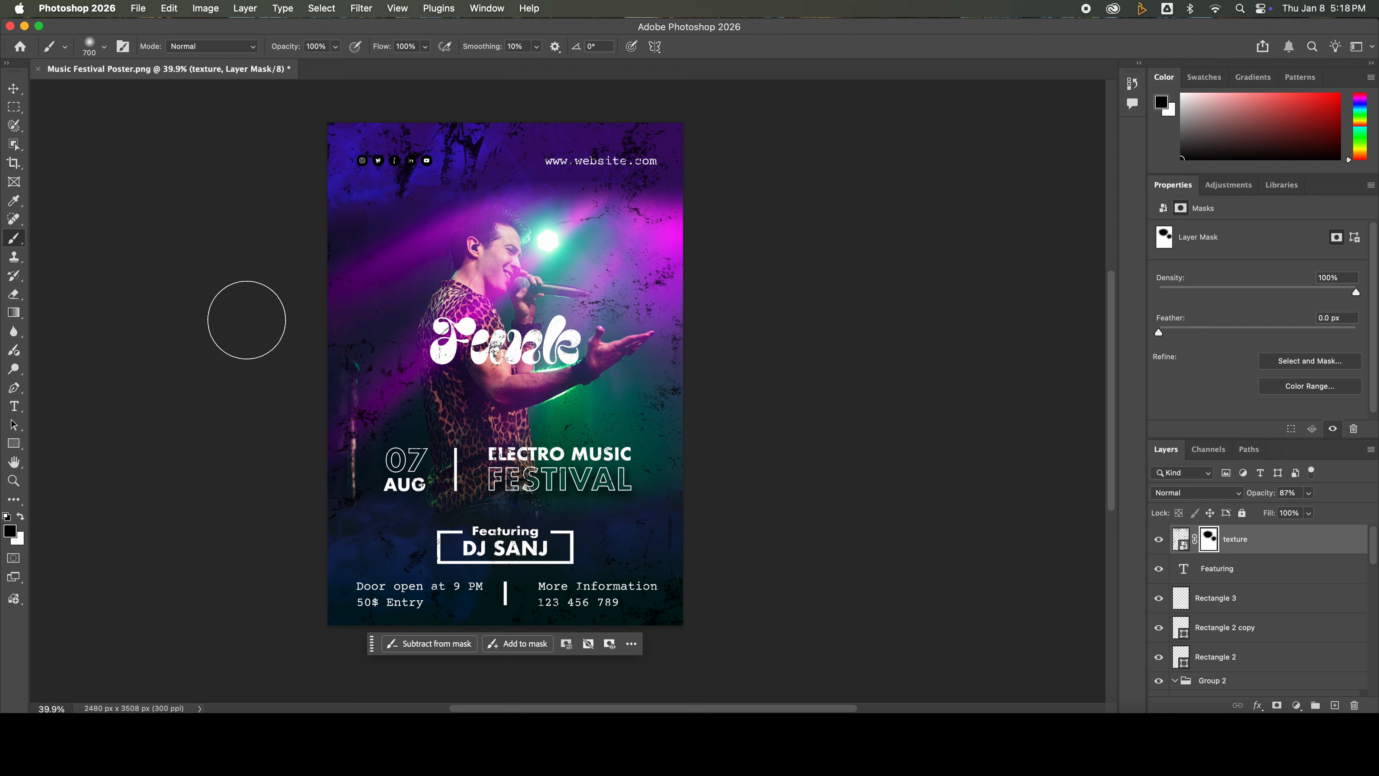
mouse_move(663, 308)
mouse_down()
mouse_move(364, 440)
mouse_move(457, 263)
mouse_up()
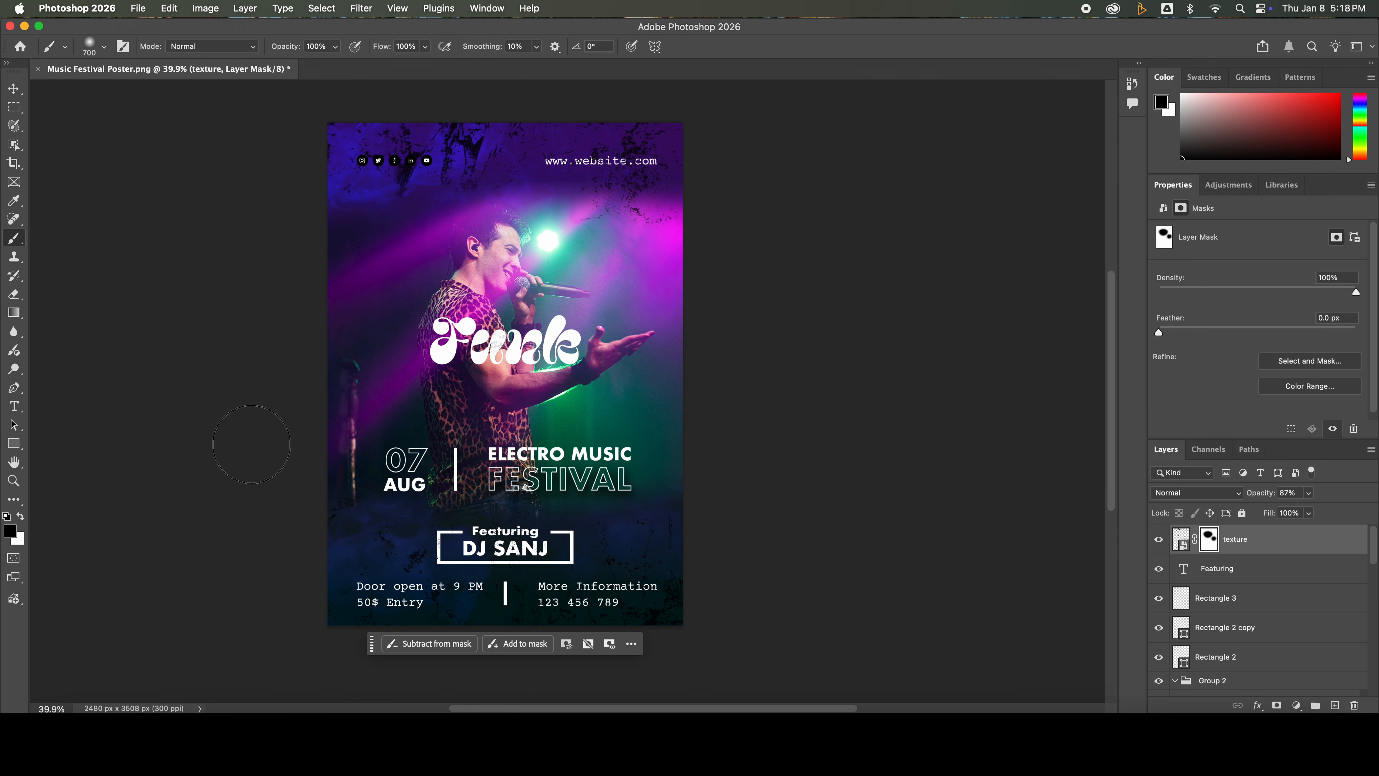